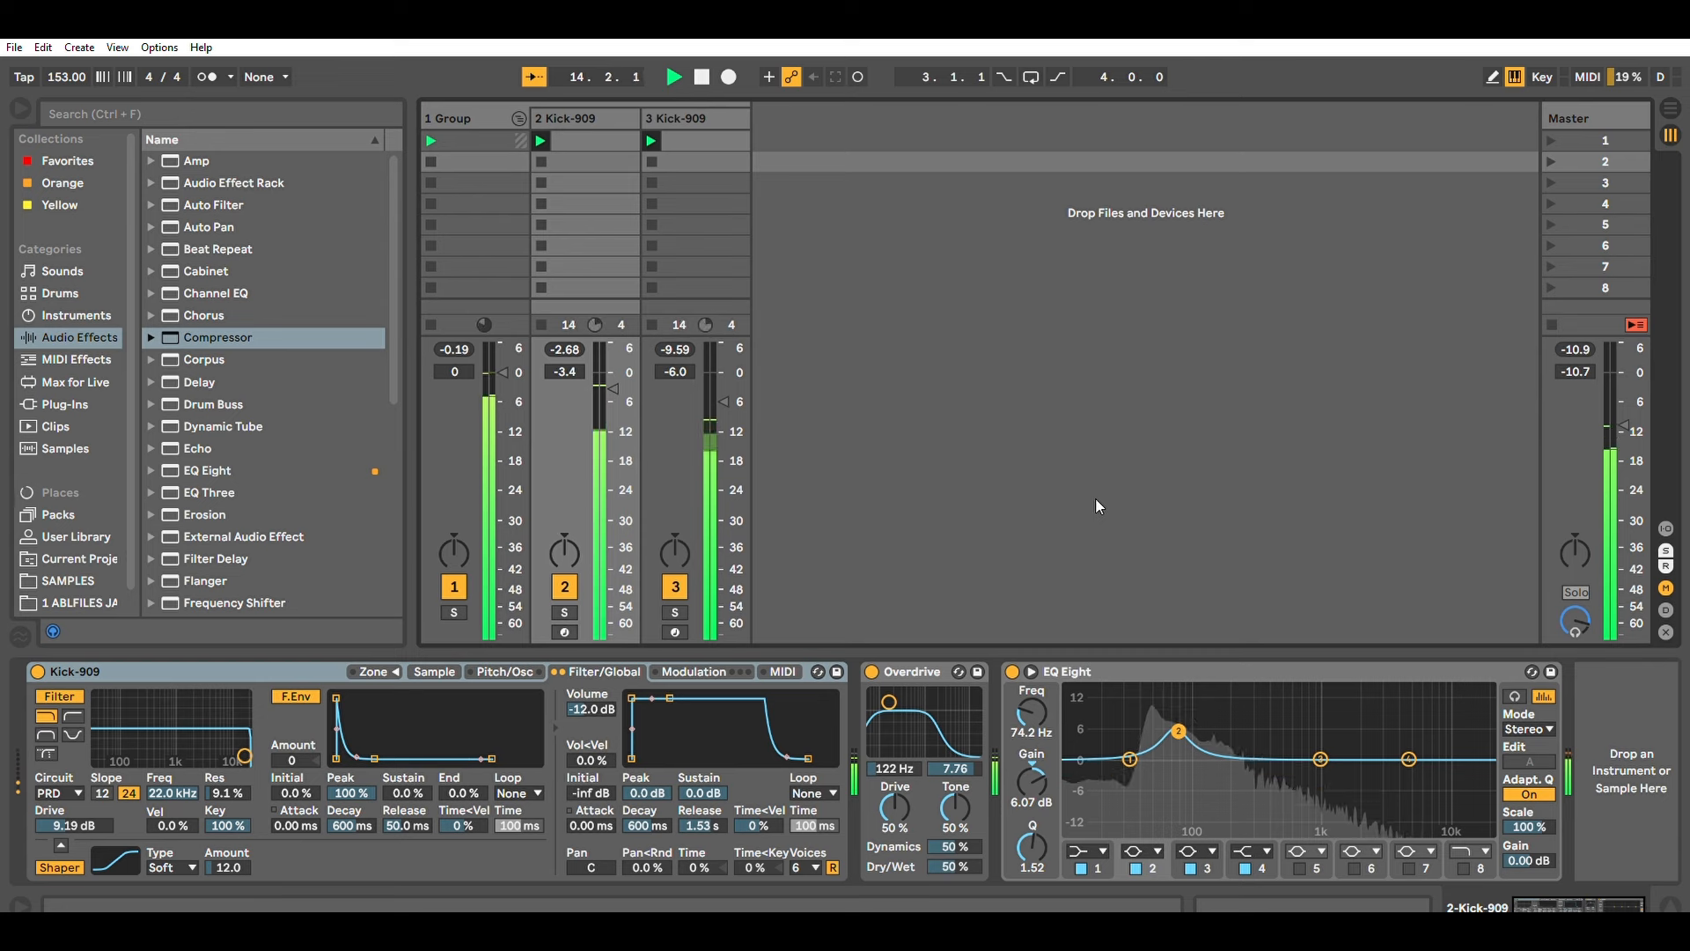
Compare the kick with and without the third track, and leave the third track muted.
{"action": "left_click", "coordinate": [674, 583]}
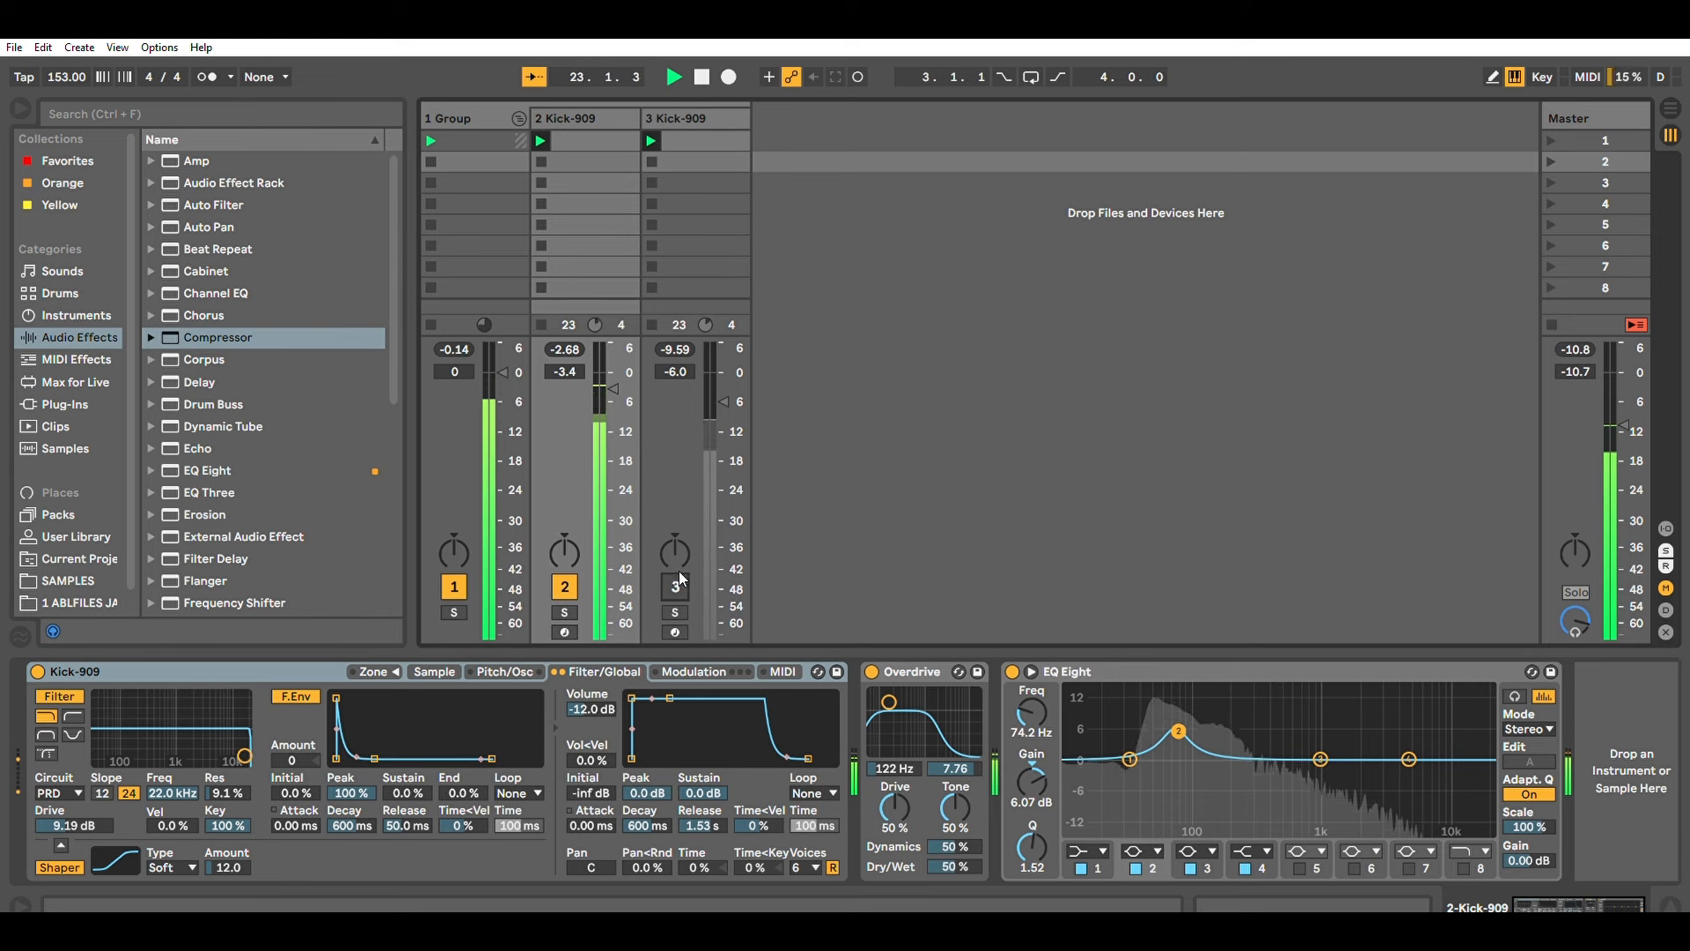
{"action": "left_click", "coordinate": [676, 583]}
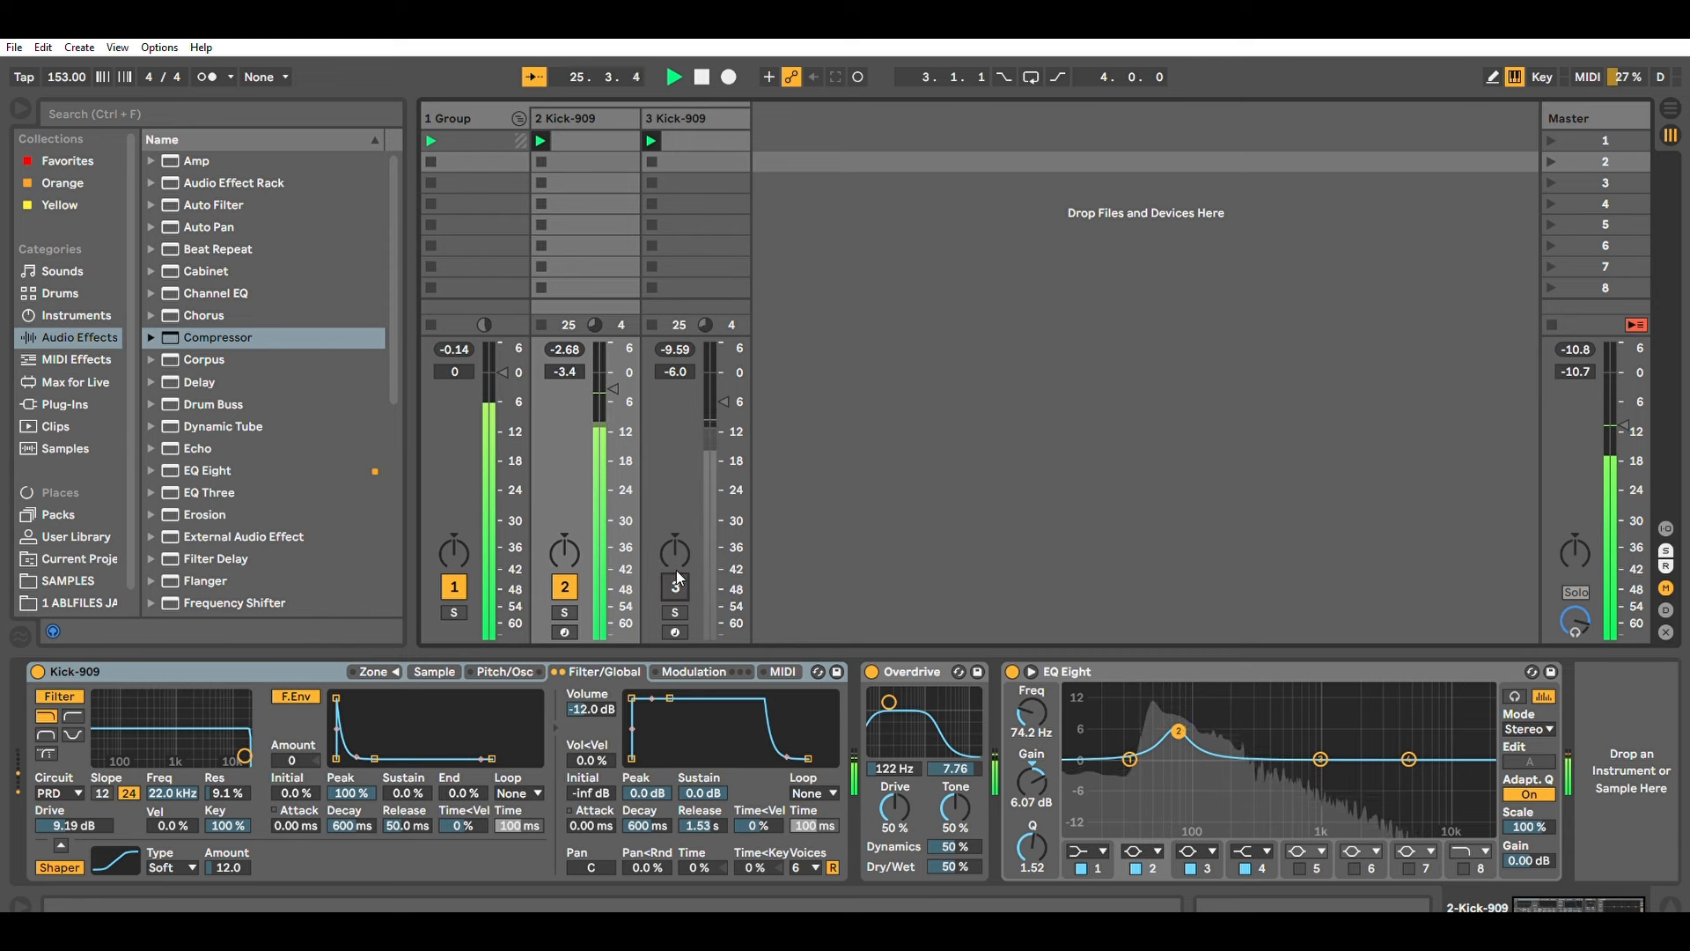
{"action": "left_click", "coordinate": [676, 581]}
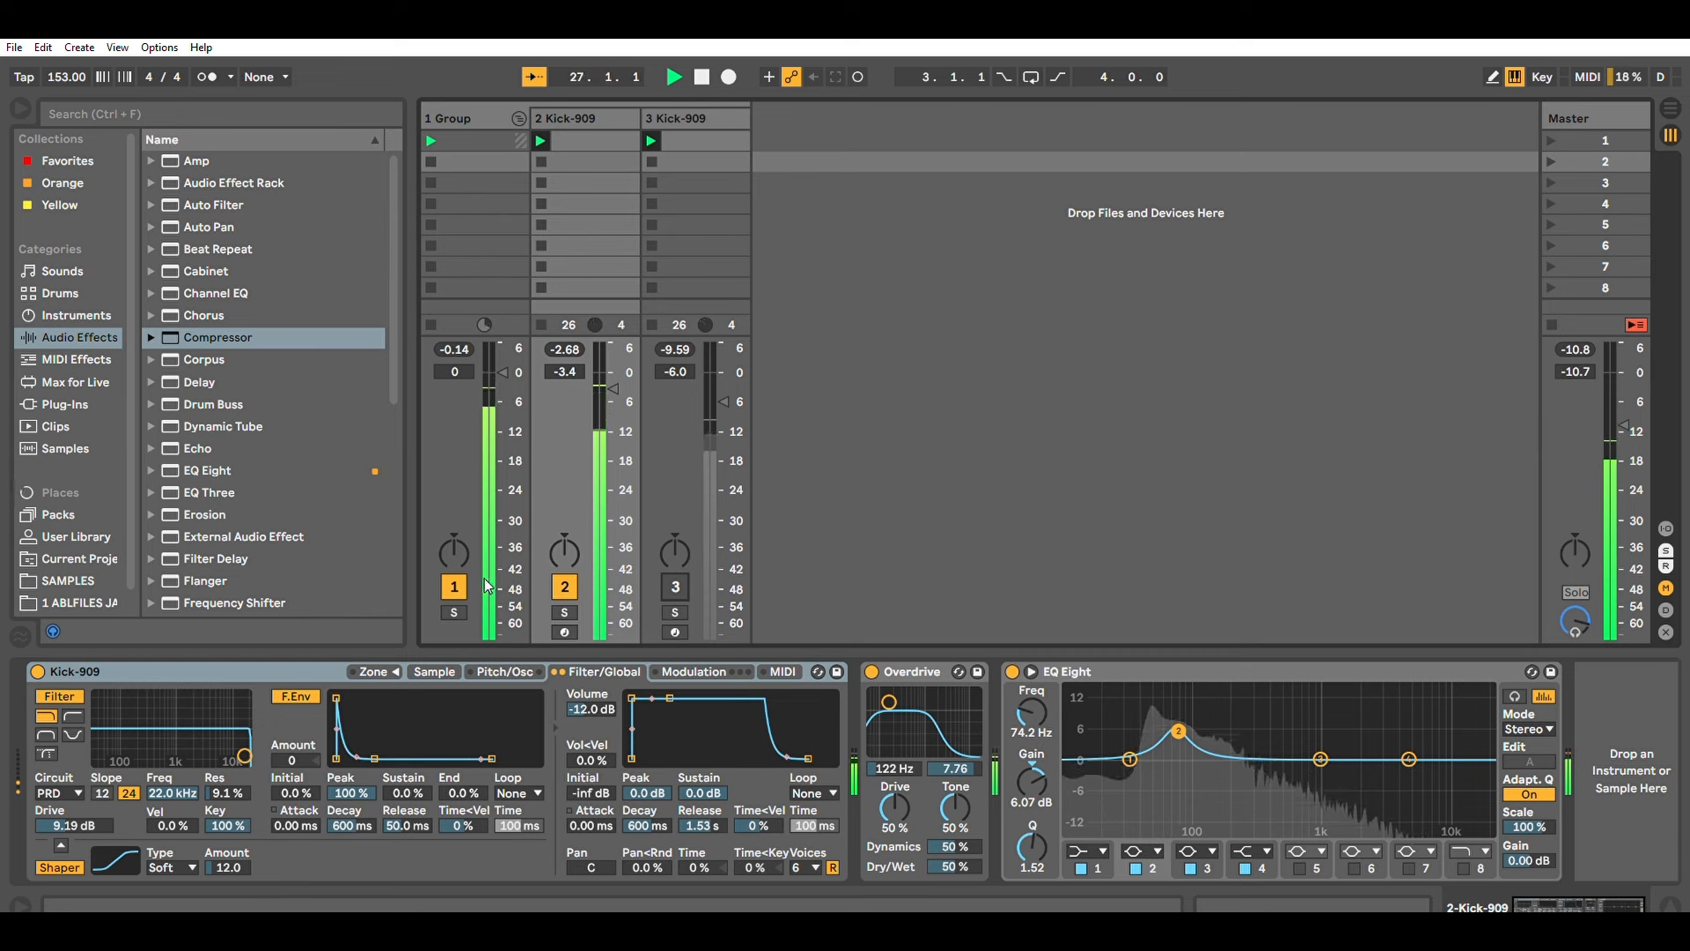
{"action": "left_click", "coordinate": [675, 584]}
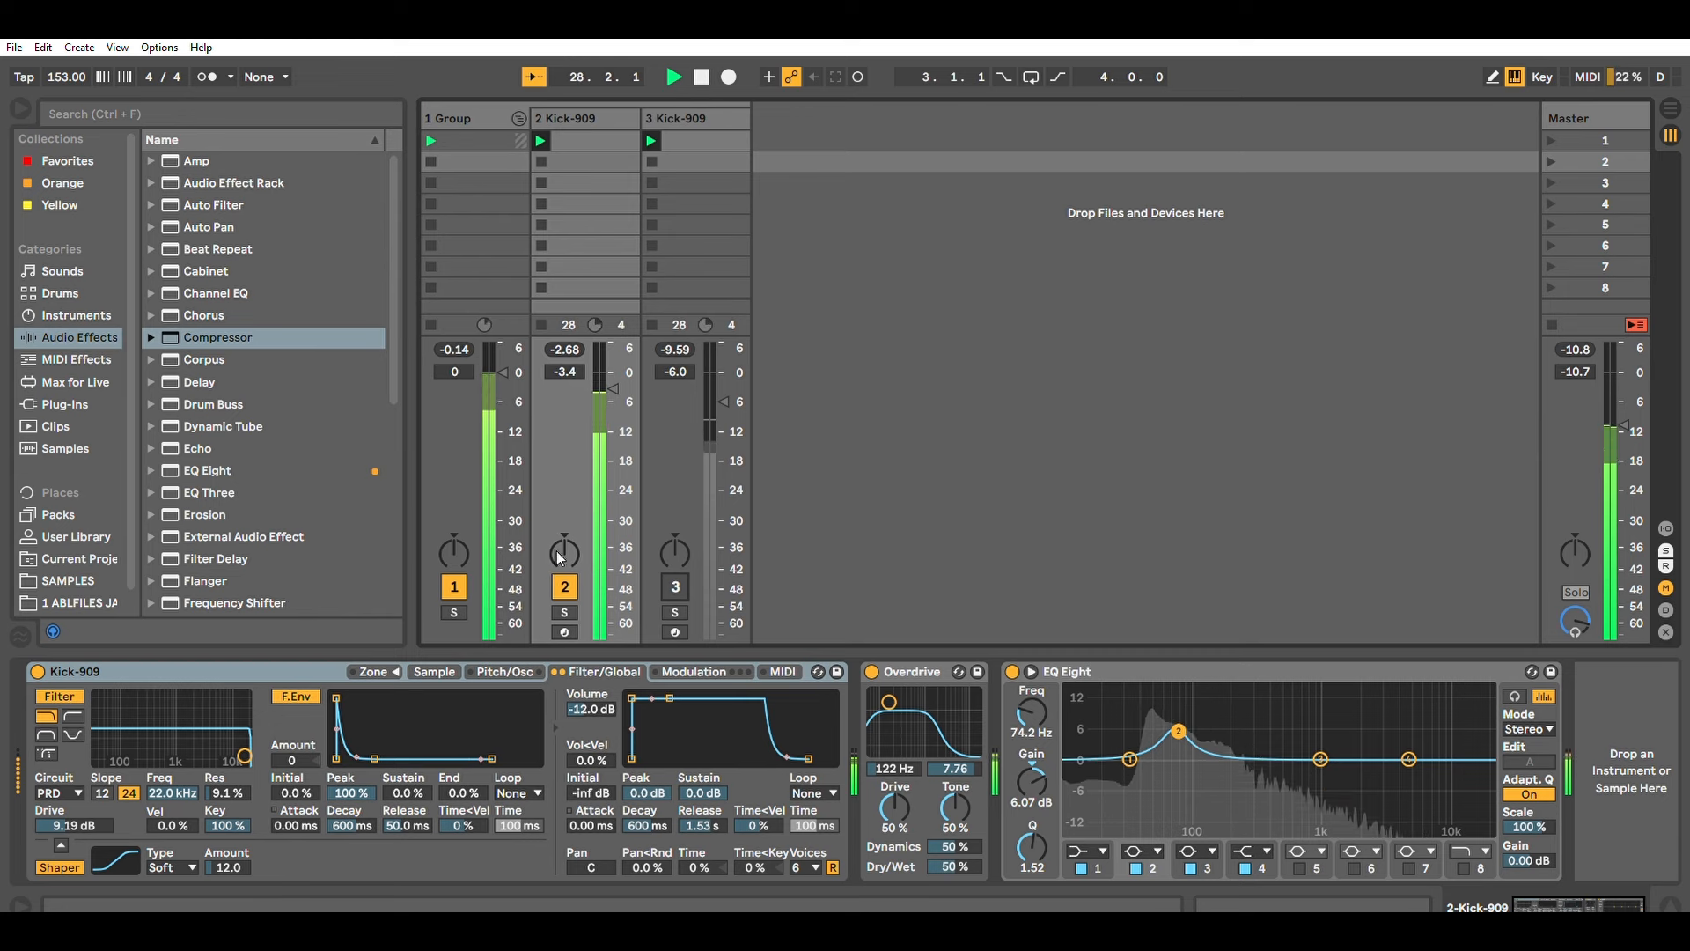
On the second Kick-909 track, turn off the Shaper and Overdrive and set the filter circuit to Clean.
{"action": "left_click", "coordinate": [631, 489]}
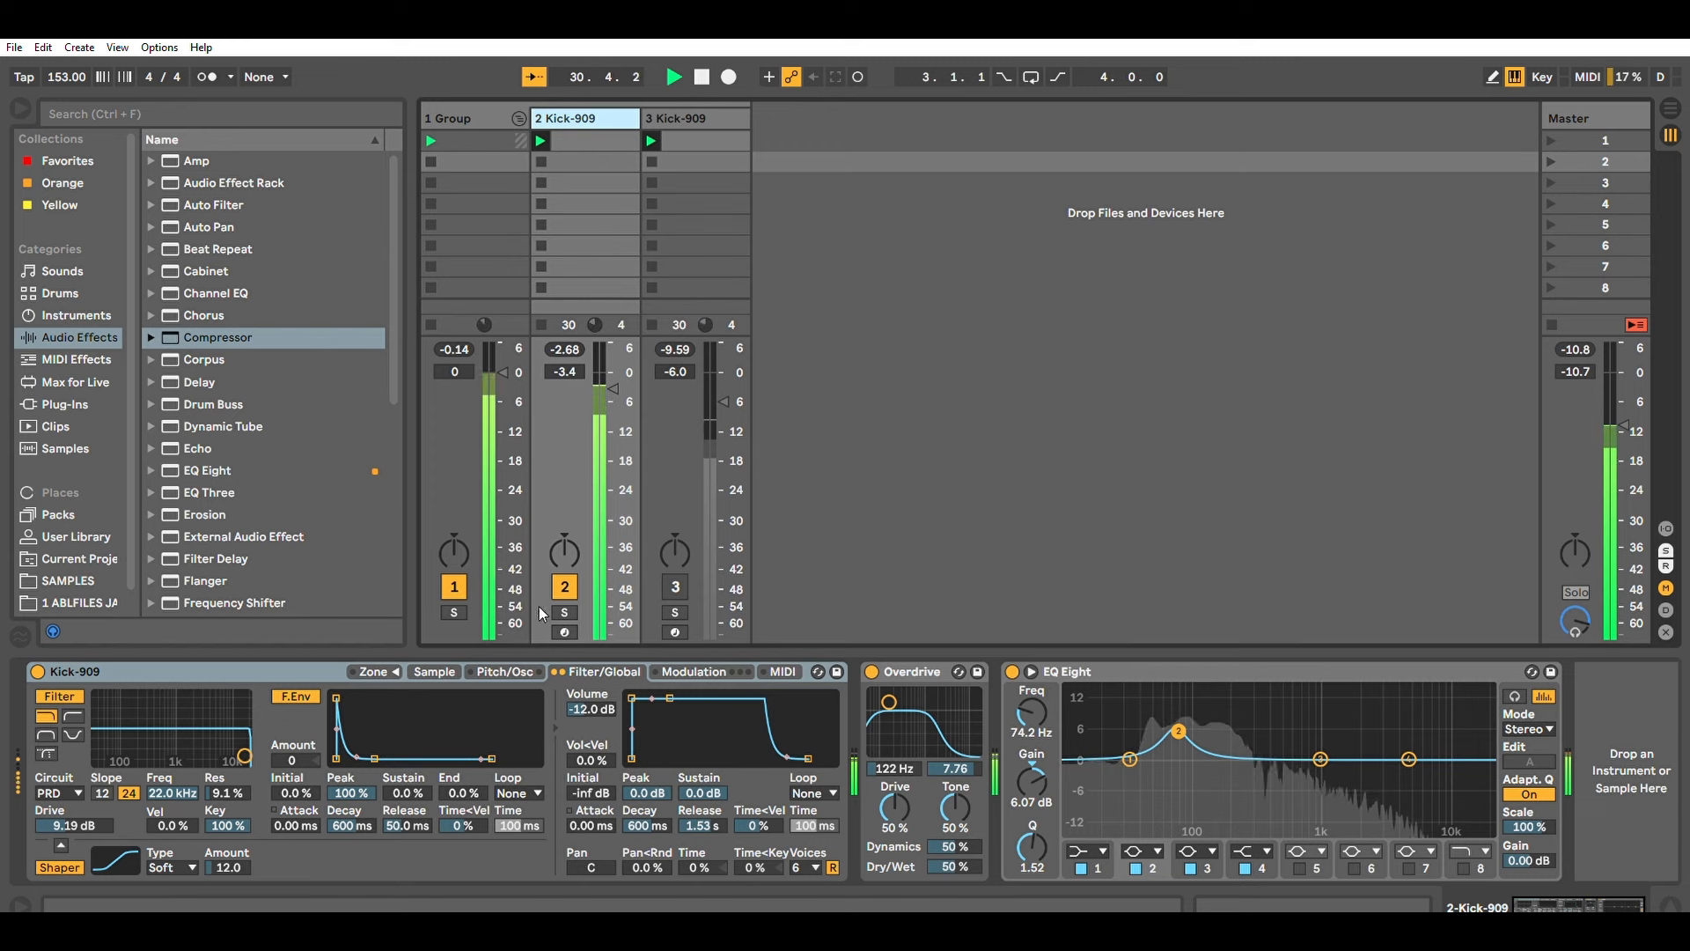
{"action": "left_click", "coordinate": [59, 793]}
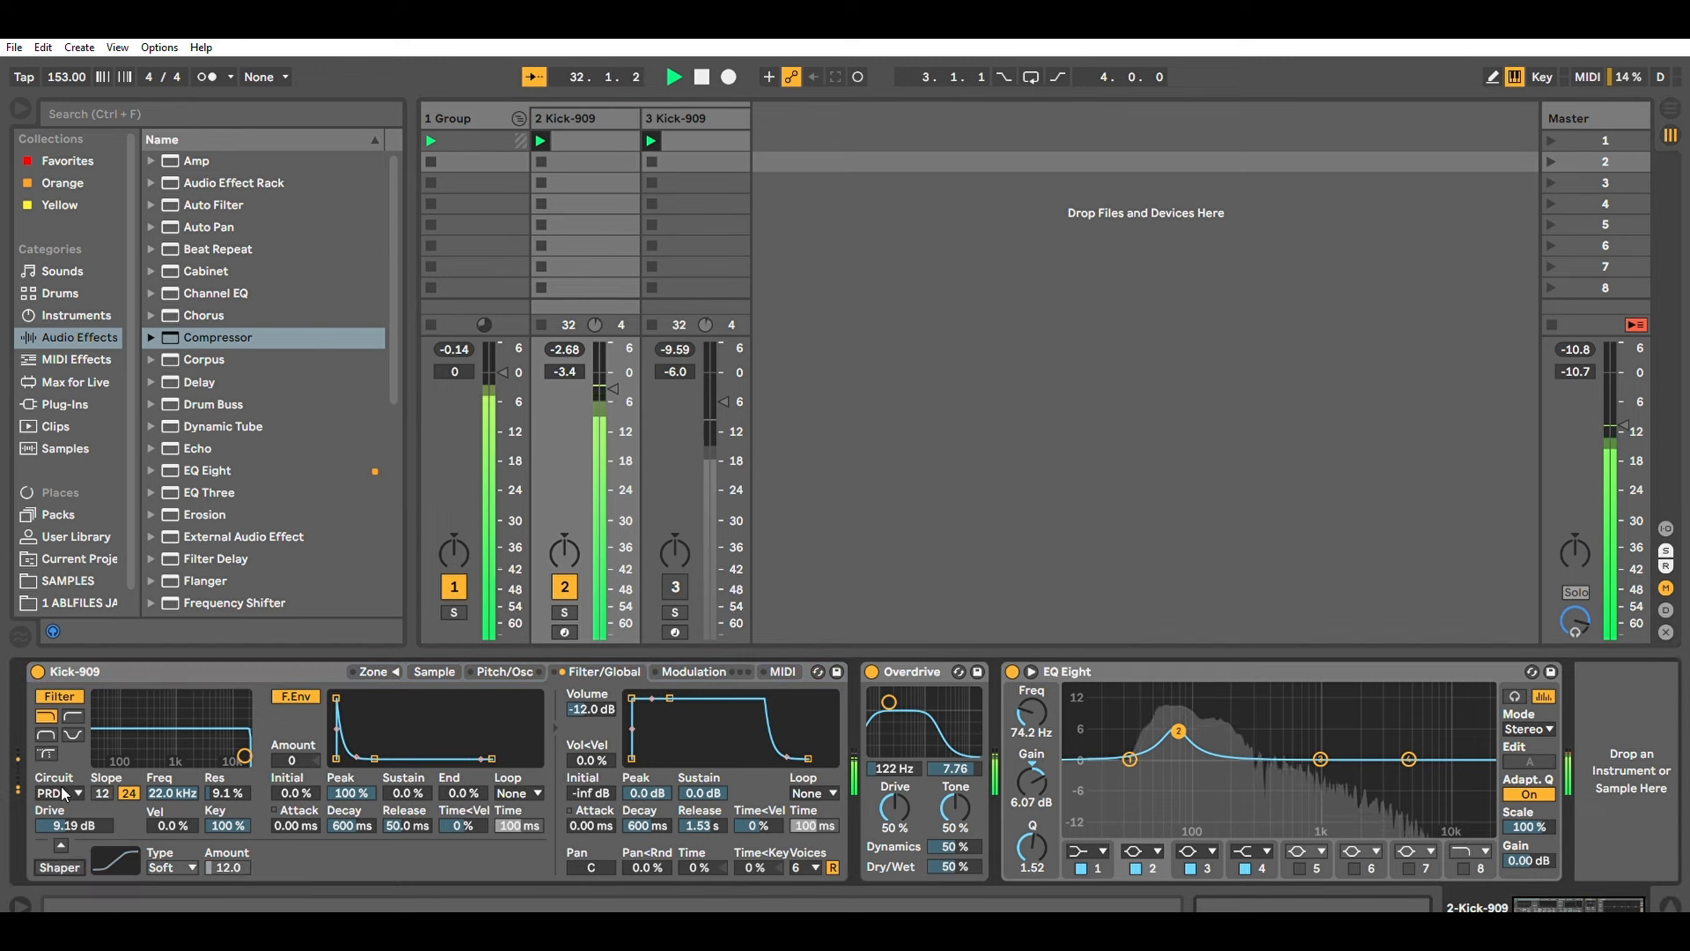
{"action": "left_click", "coordinate": [71, 801]}
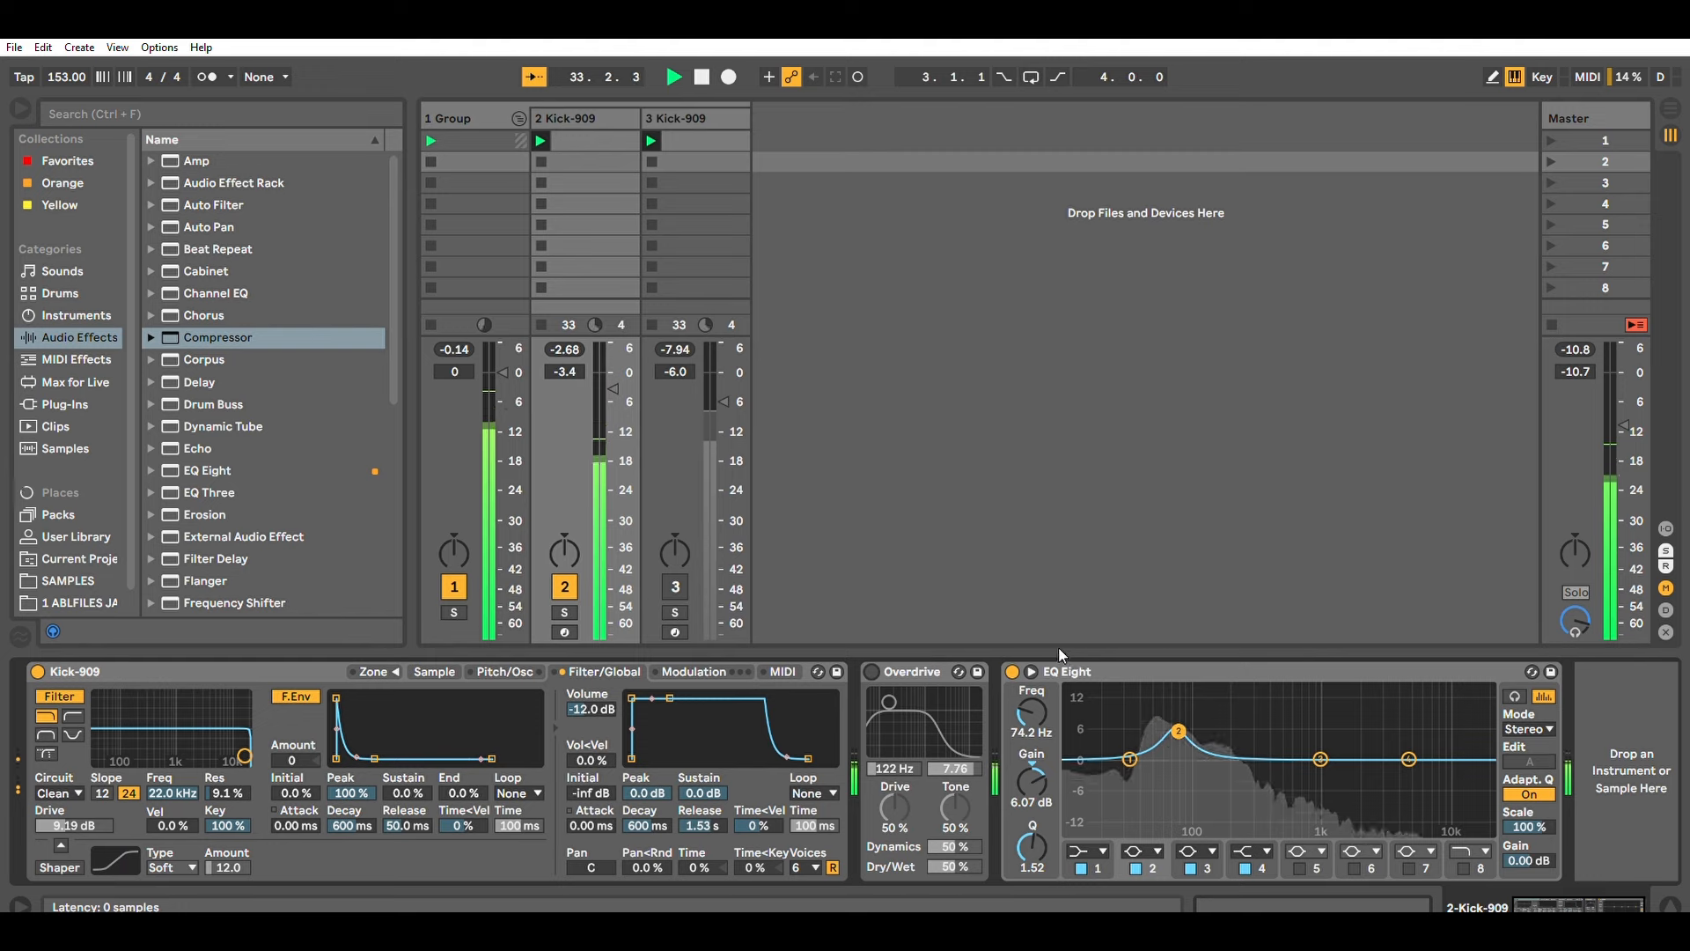
Bypass the Drum Buss and Amp effects on the Group track.
{"action": "left_click", "coordinate": [473, 110]}
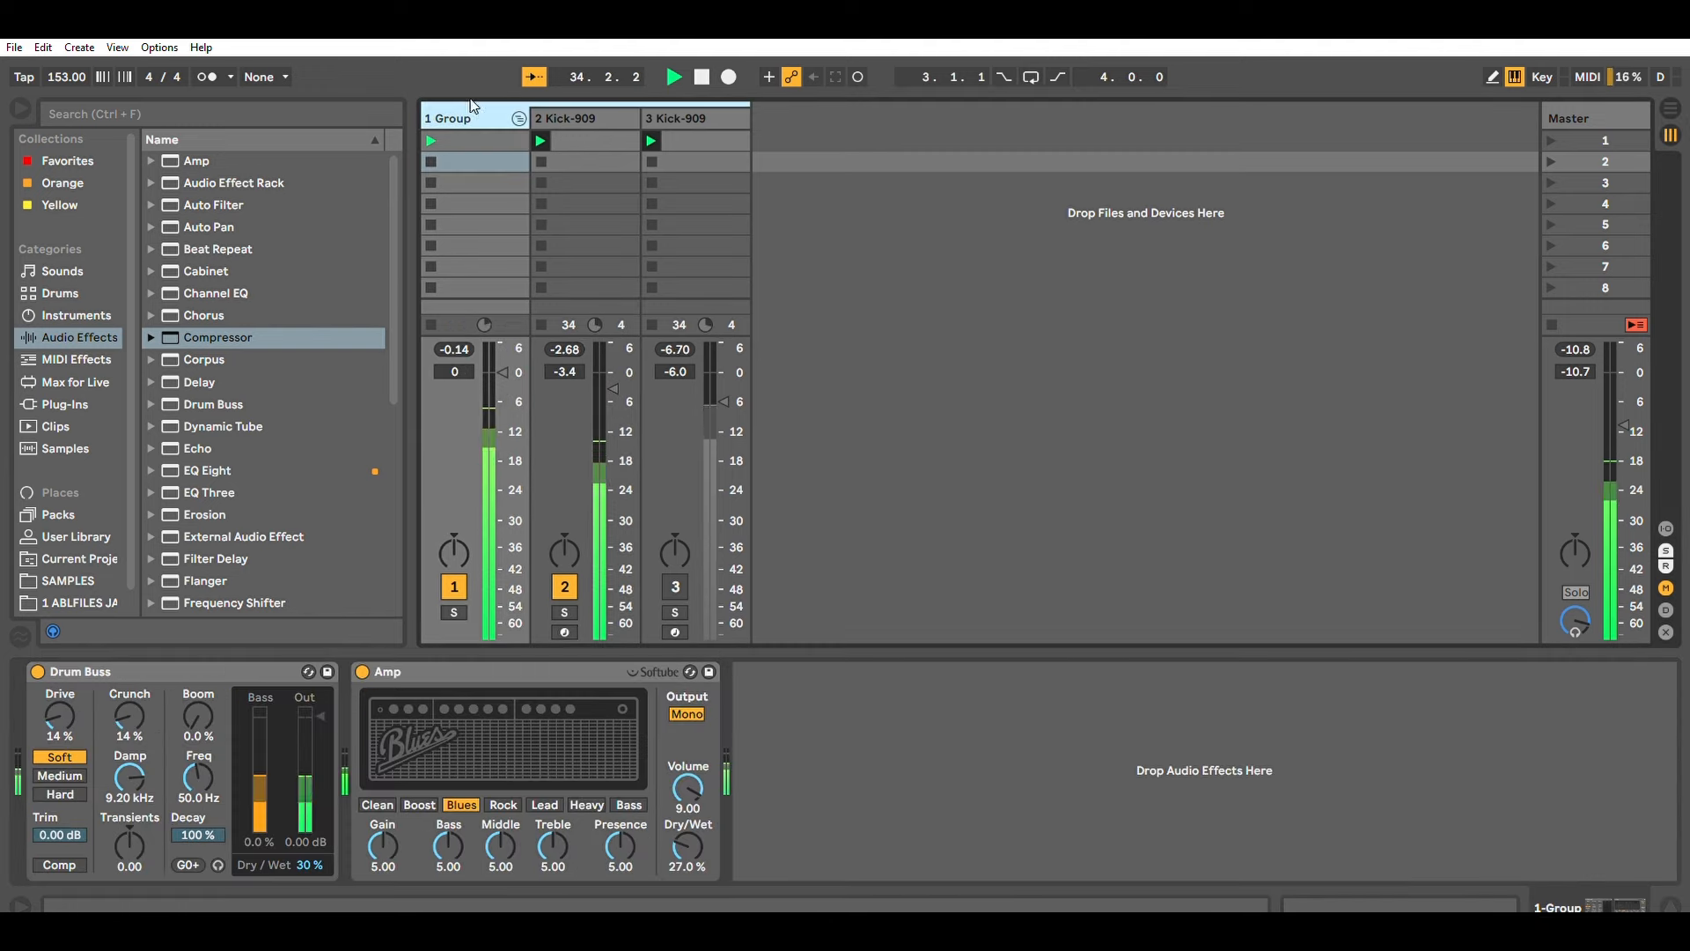
{"action": "left_click", "coordinate": [37, 671]}
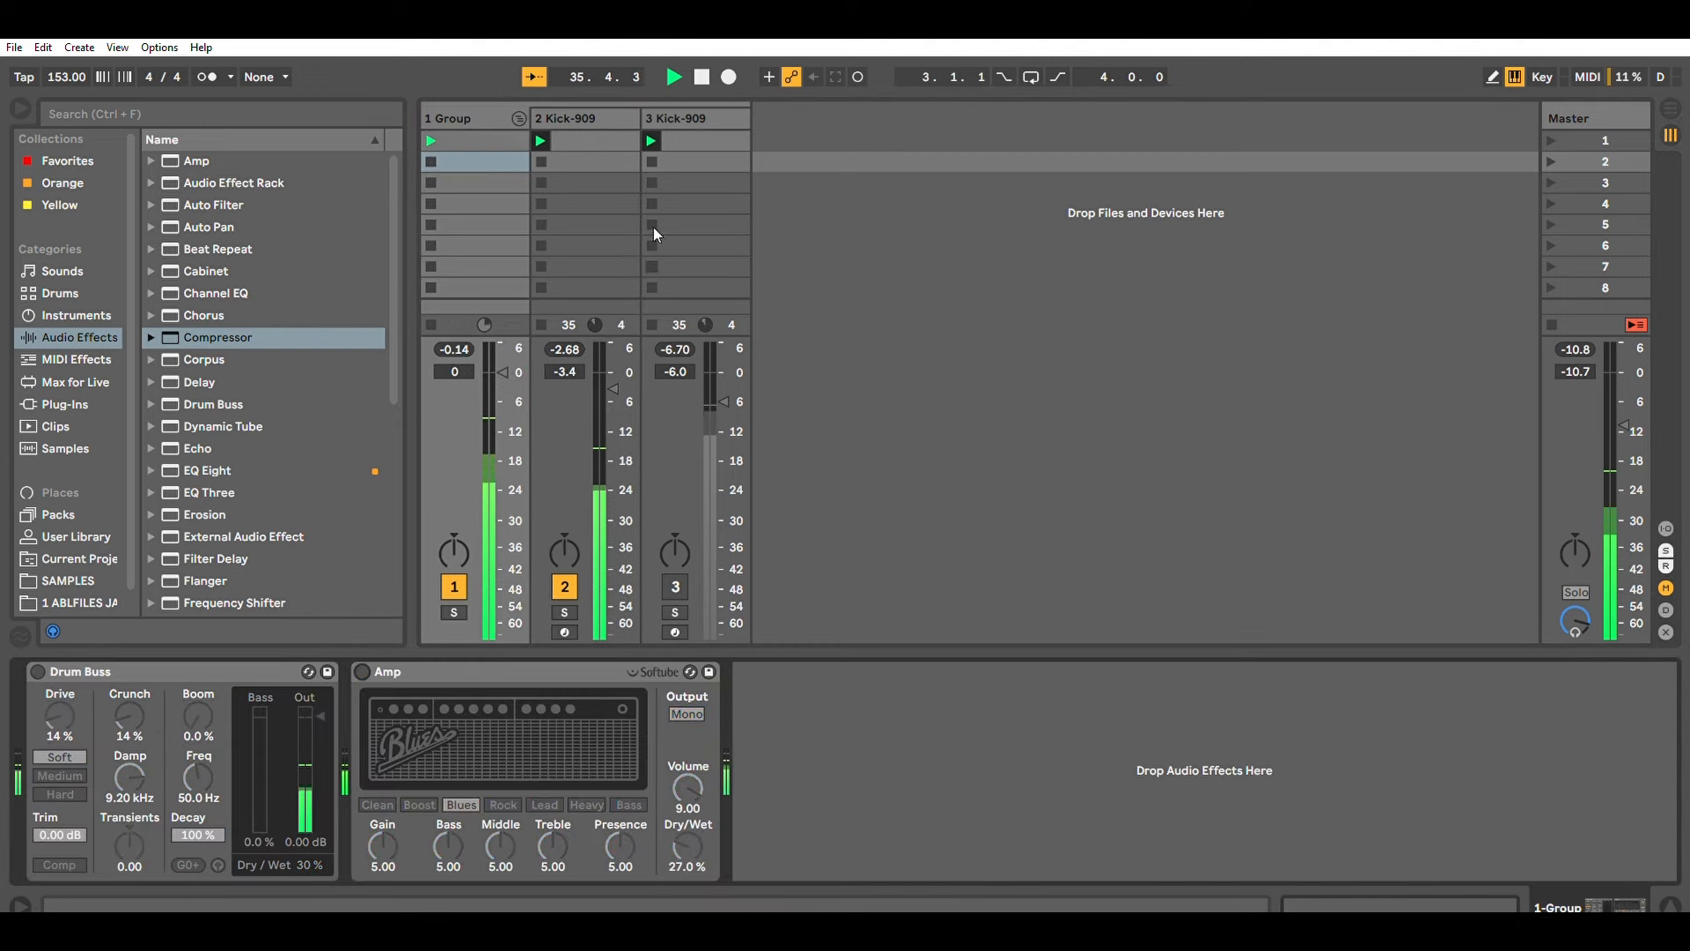
Show the second Kick-909 track's devices and set the project tempo to 150 BPM.
{"action": "left_click", "coordinate": [585, 118]}
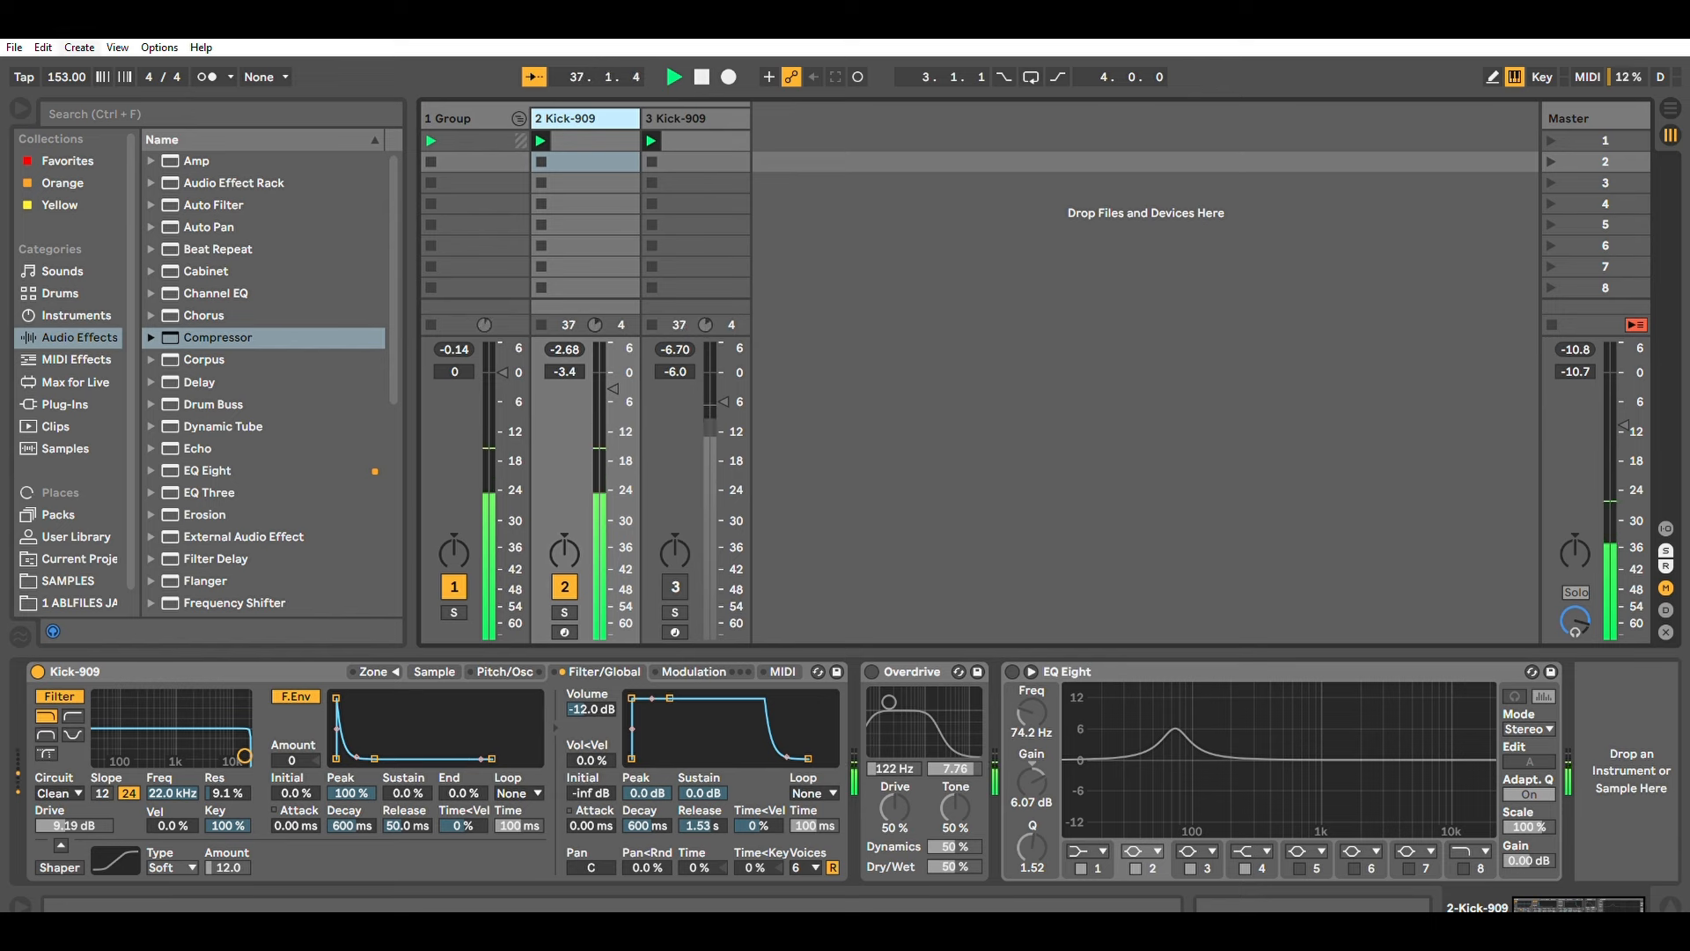
{"action": "left_click", "coordinate": [66, 77]}
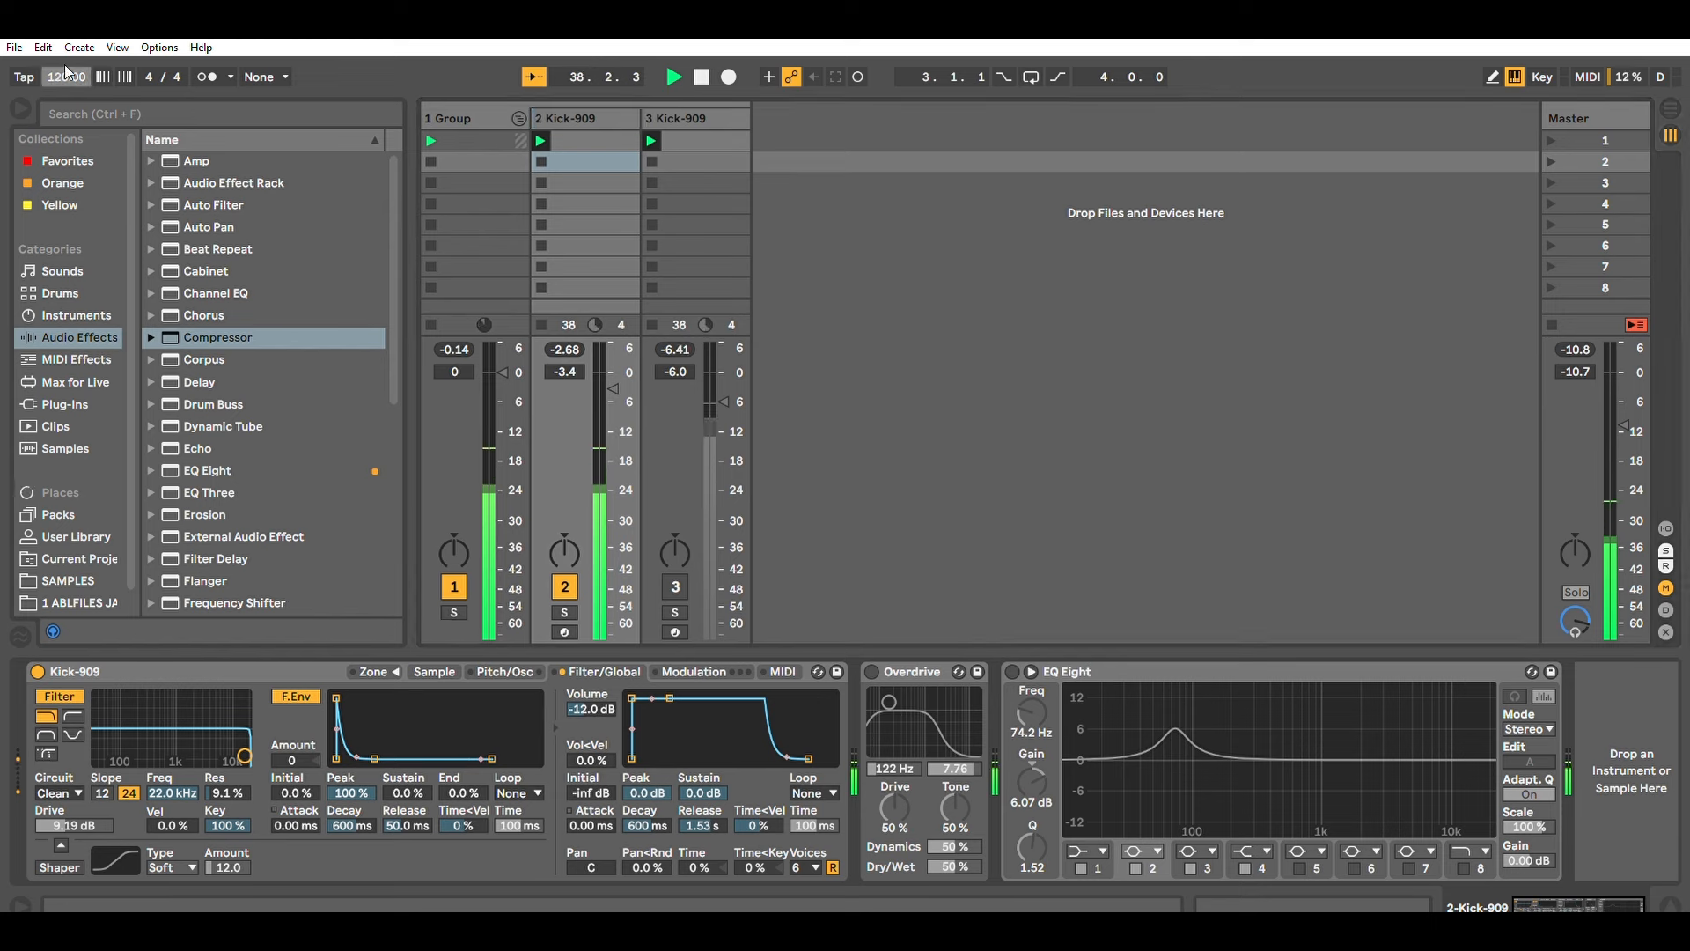
{"action": "type", "text": "150"}
{"action": "key", "text": "Return"}
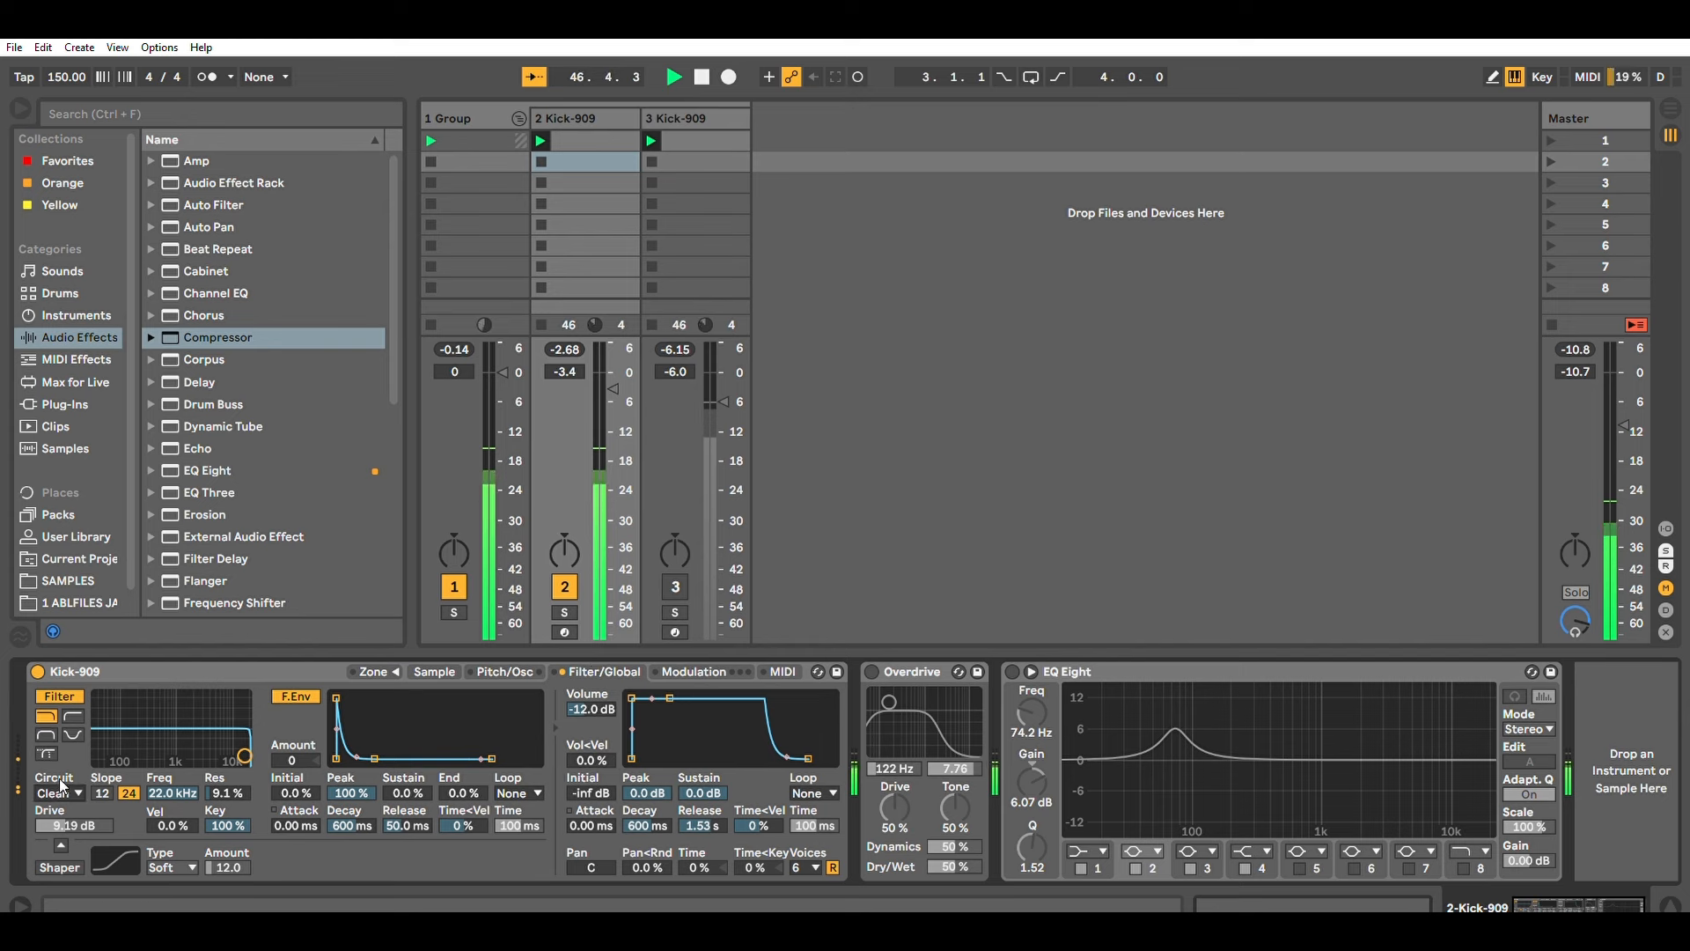
Set the second kick's filter circuit to PRD and re-enable its Shaper and Overdrive.
{"action": "left_click", "coordinate": [73, 860]}
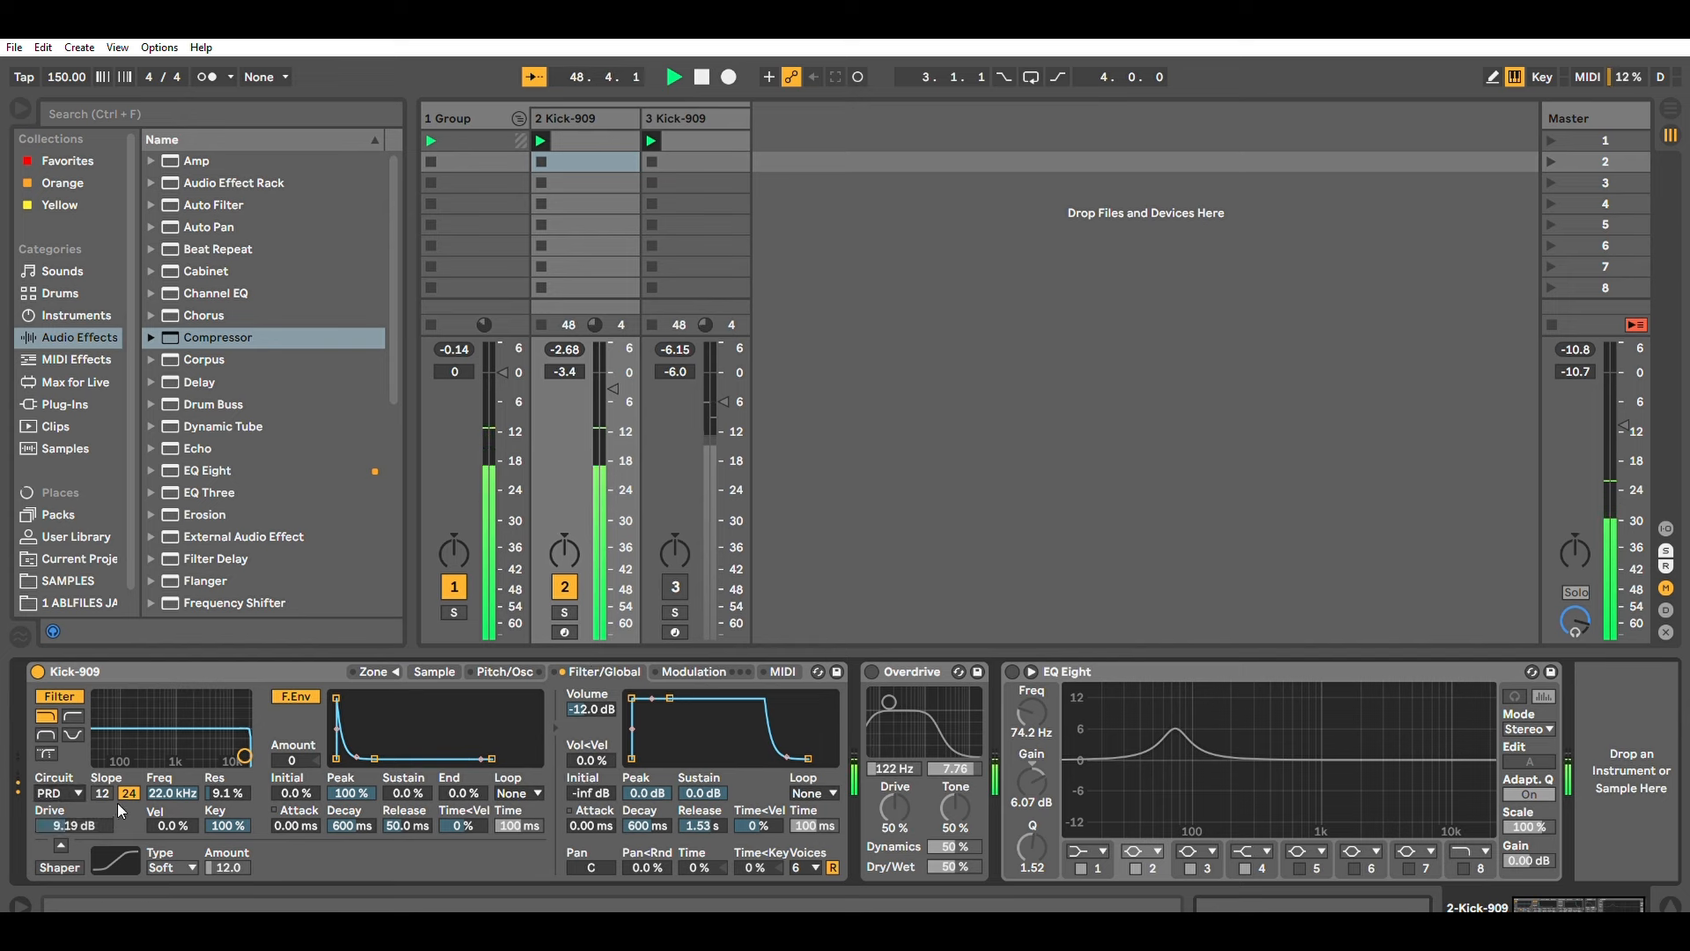
{"action": "left_click", "coordinate": [73, 862]}
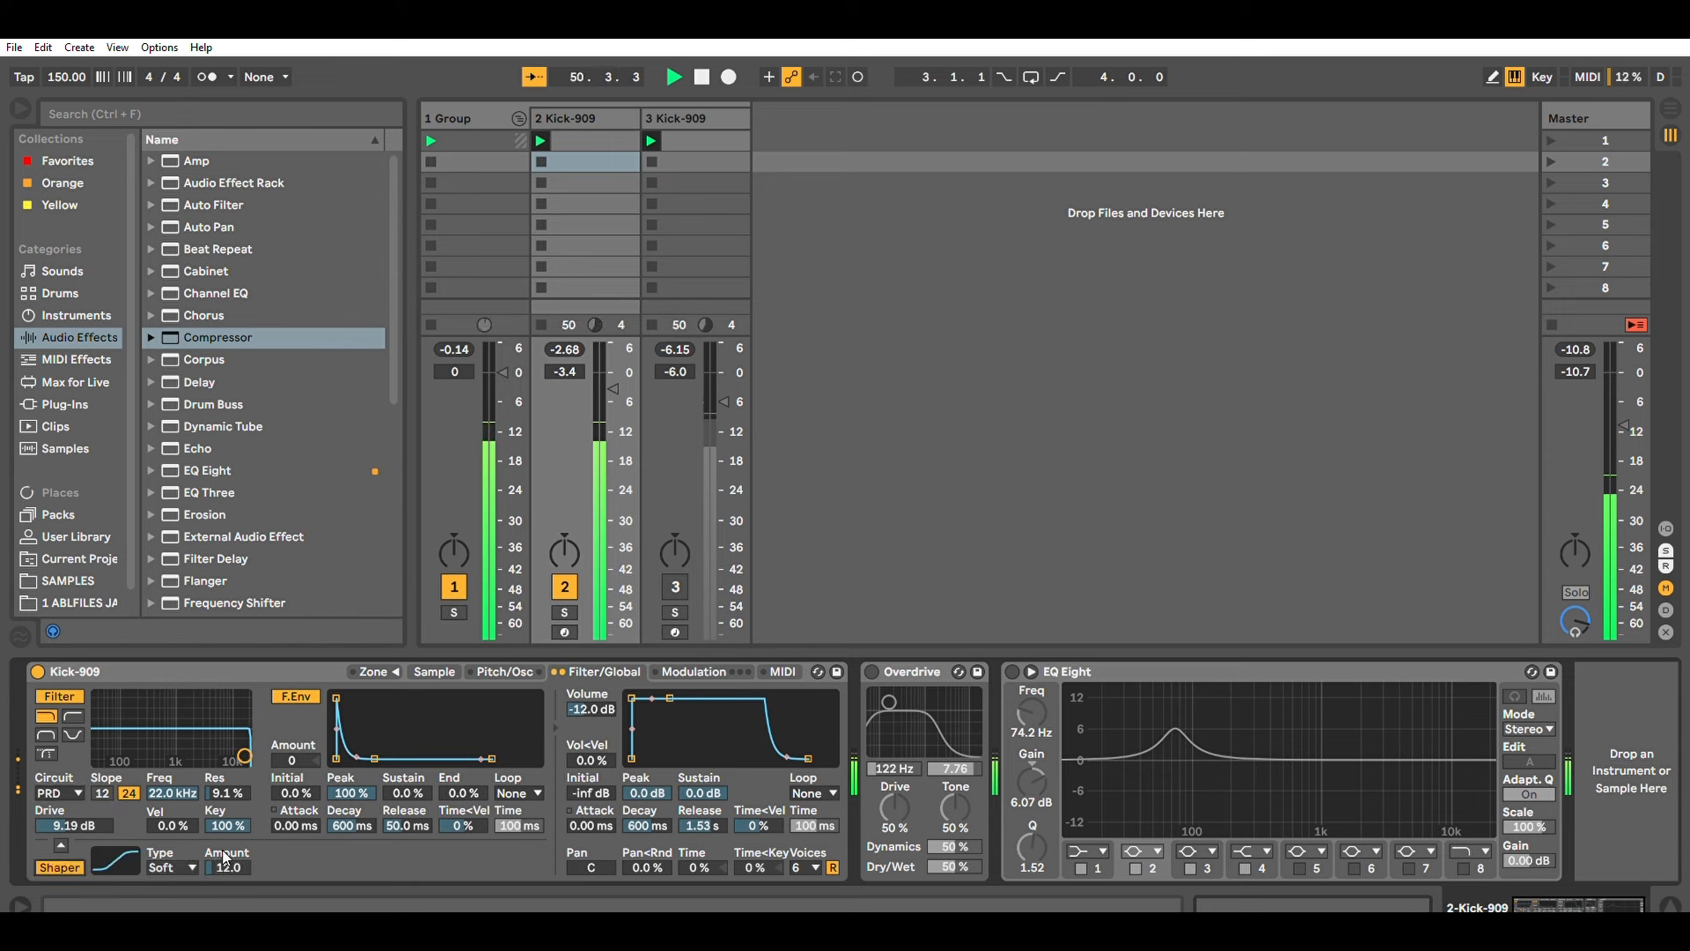
{"action": "left_click", "coordinate": [871, 671]}
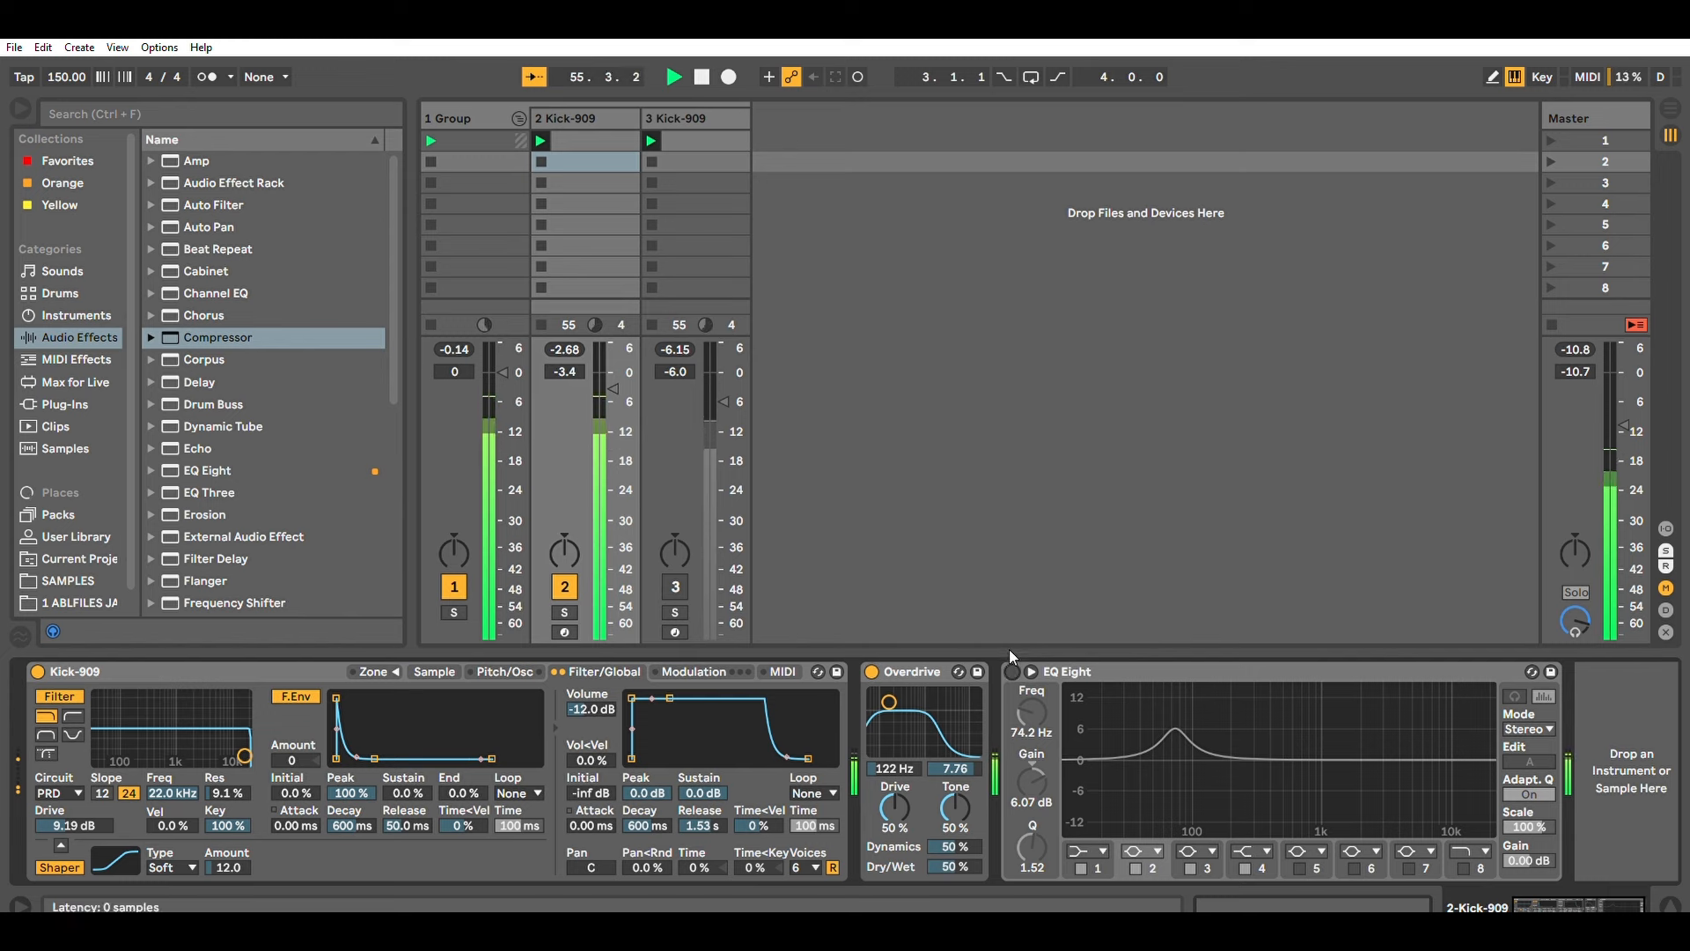
Enable EQ Eight on the second kick track and move band 2 to about 62.6 Hz with 9.05 dB gain.
{"action": "left_click", "coordinate": [1013, 671]}
{"action": "mouse_move", "coordinate": [1178, 731]}
{"action": "left_mouse_down"}
{"action": "mouse_move", "coordinate": [1175, 704]}
{"action": "mouse_move", "coordinate": [1127, 752]}
{"action": "mouse_move", "coordinate": [1203, 701]}
{"action": "mouse_move", "coordinate": [1169, 716]}
{"action": "left_mouse_up"}
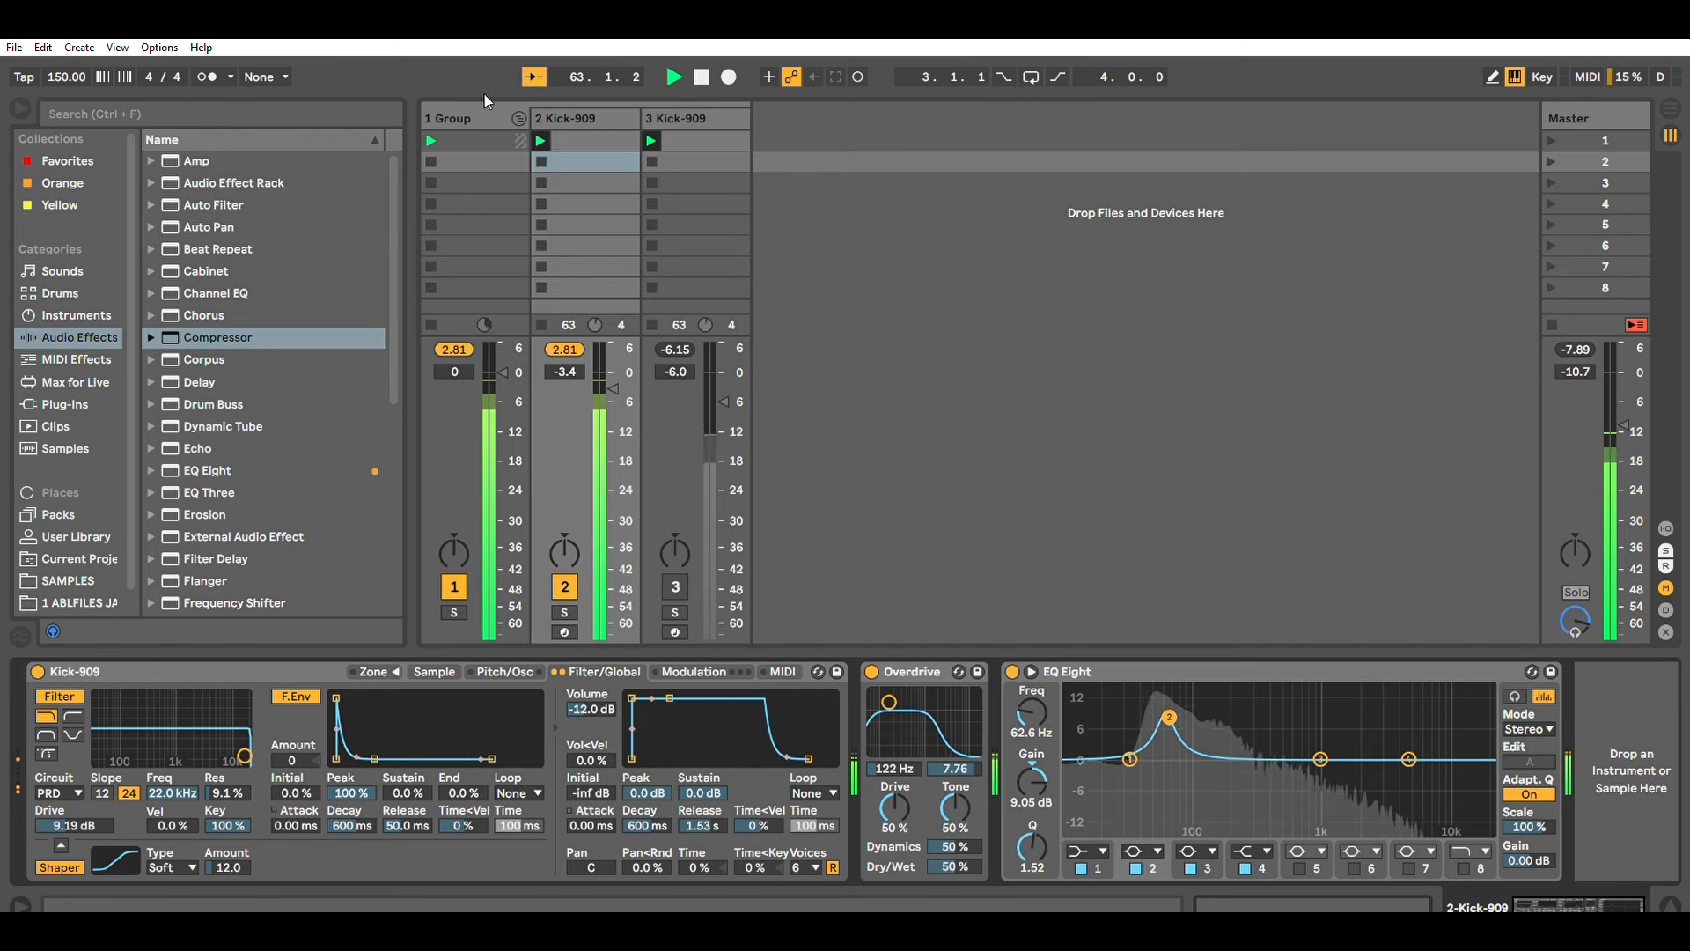
Enable Drum Buss on the Group track with Drive at 34% and Dry/Wet at 38%.
{"action": "left_click", "coordinate": [483, 118]}
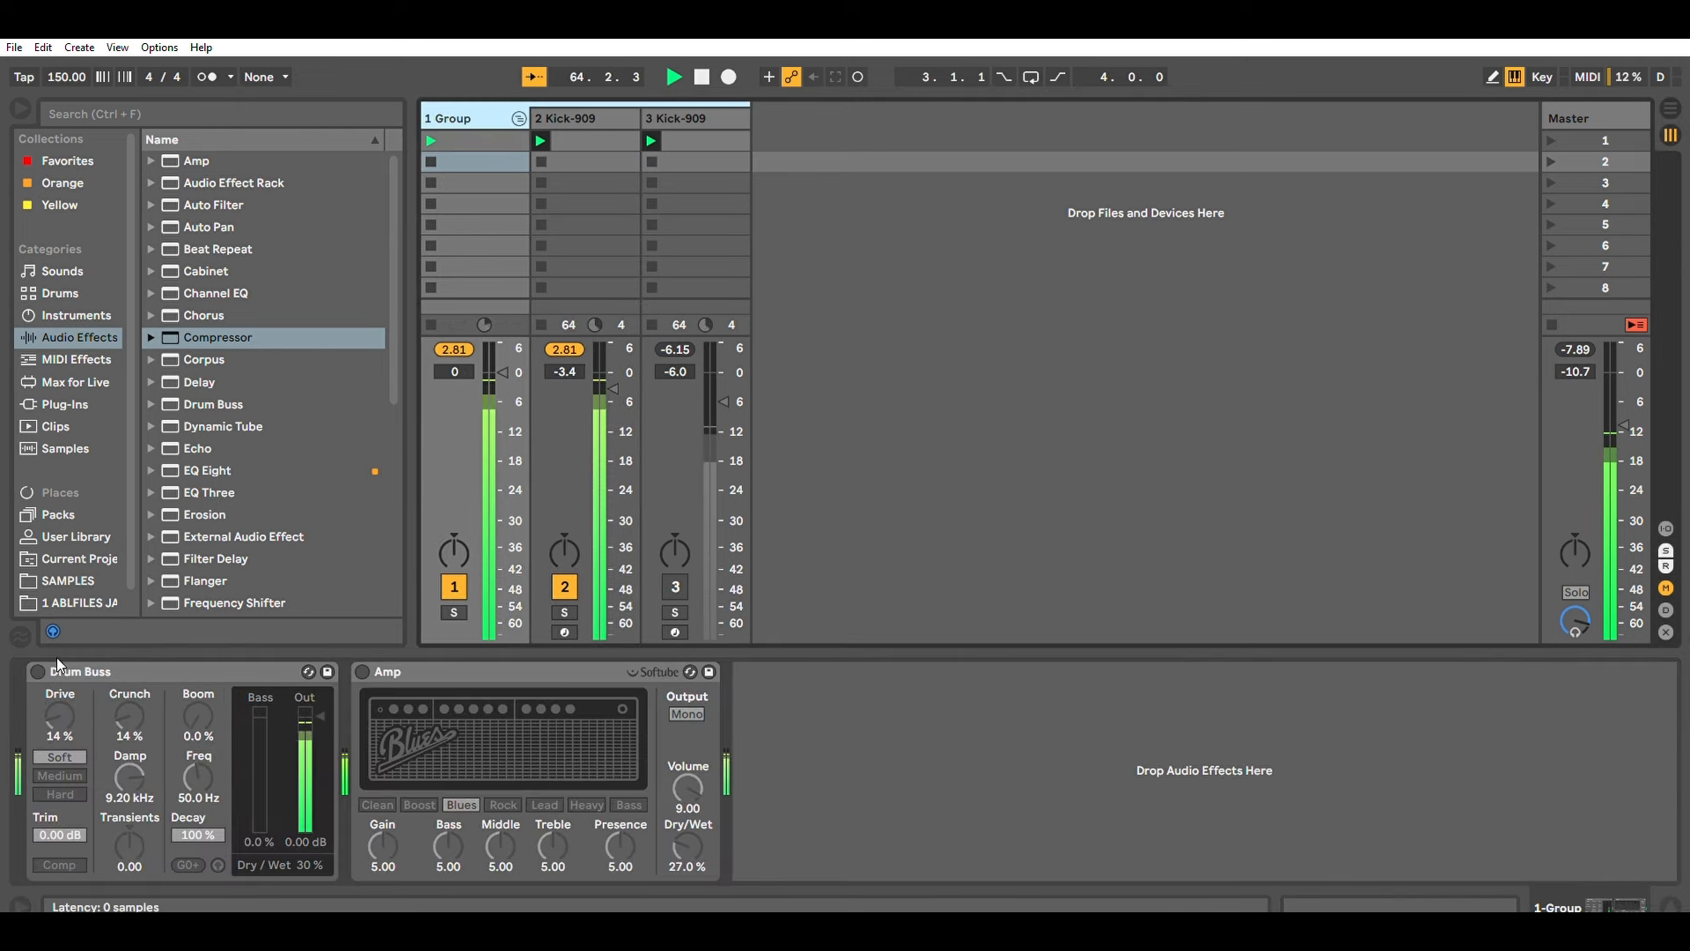
{"action": "left_click", "coordinate": [598, 114]}
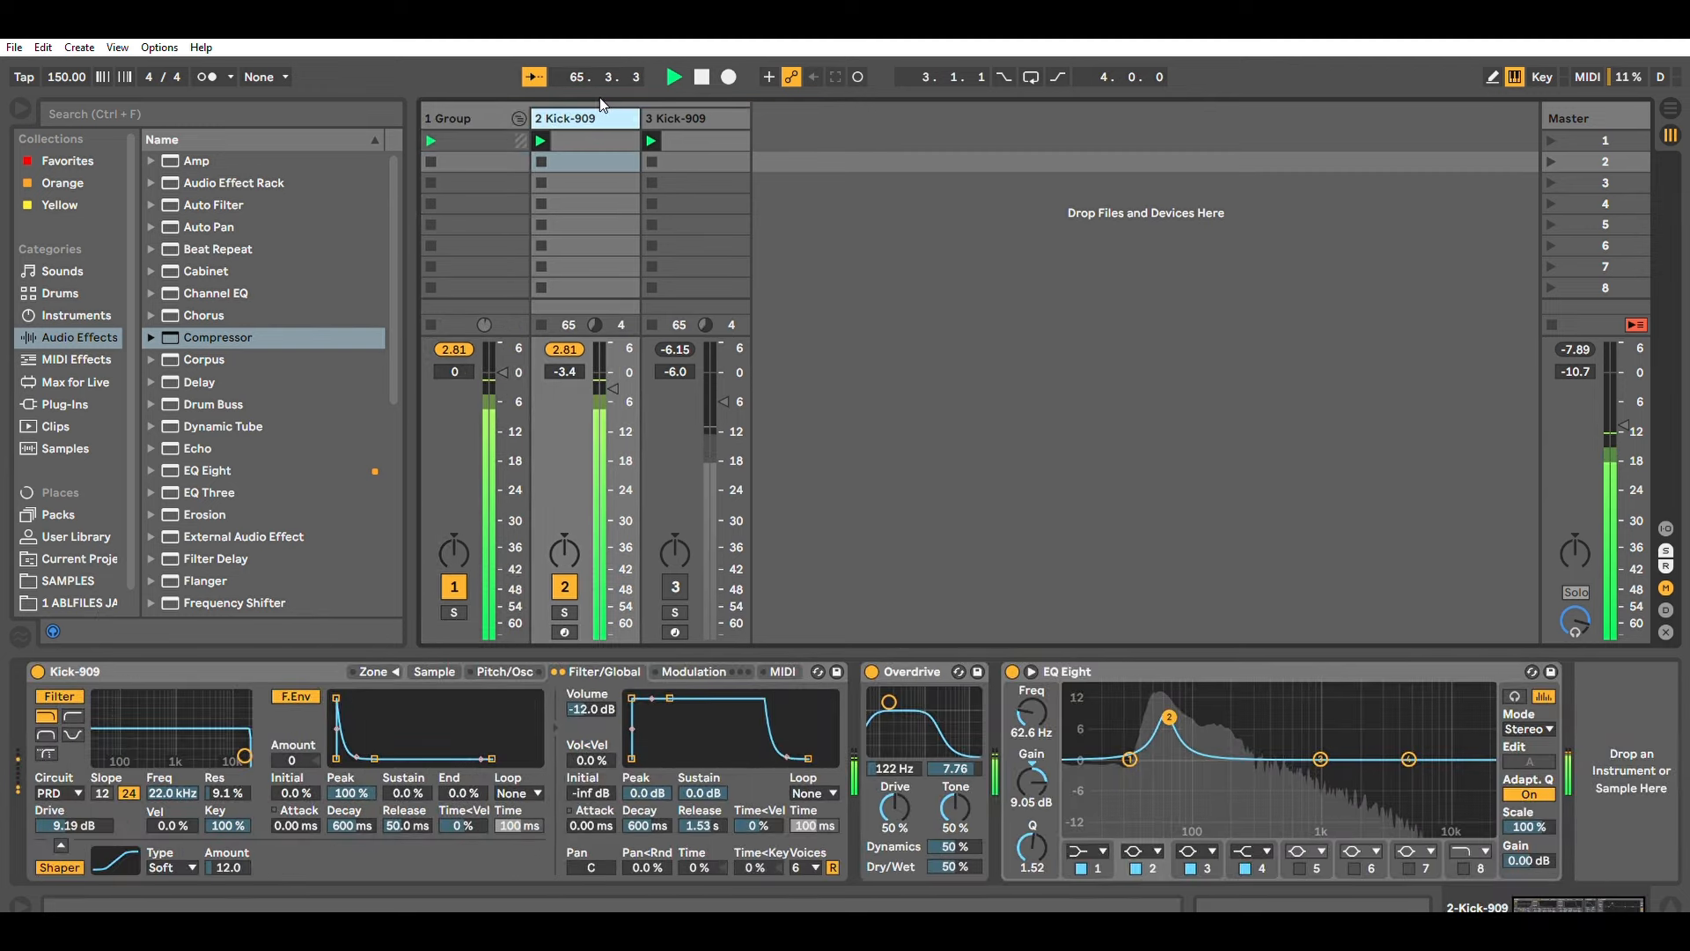
{"action": "left_click", "coordinate": [450, 118]}
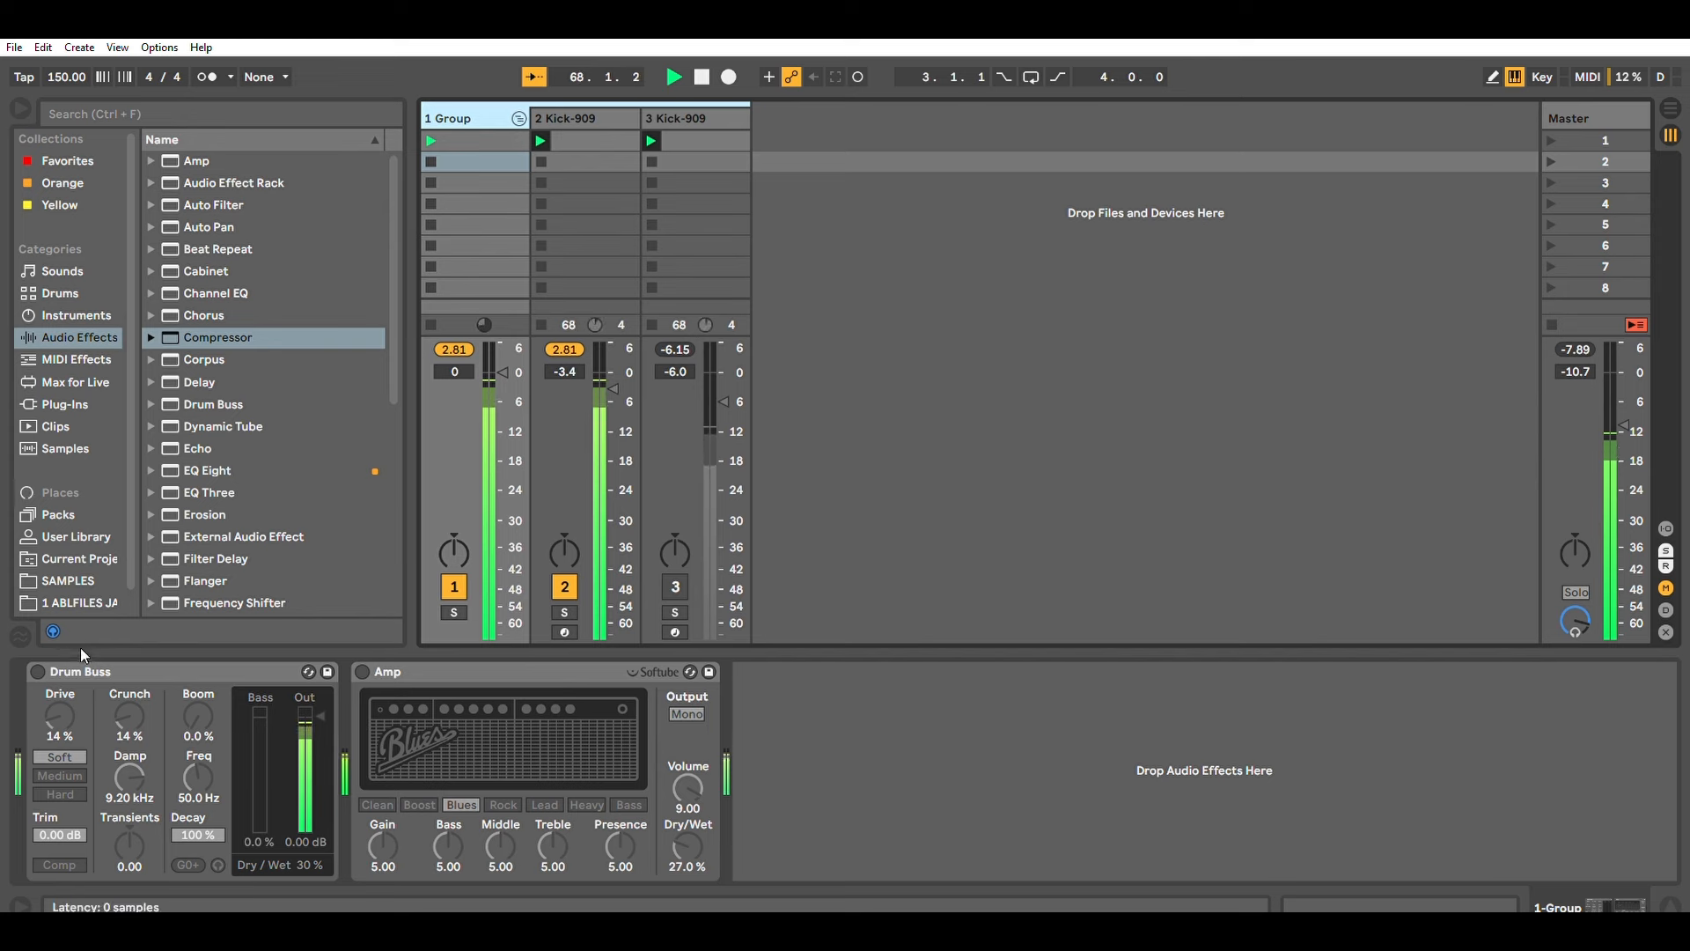
{"action": "left_click", "coordinate": [37, 671]}
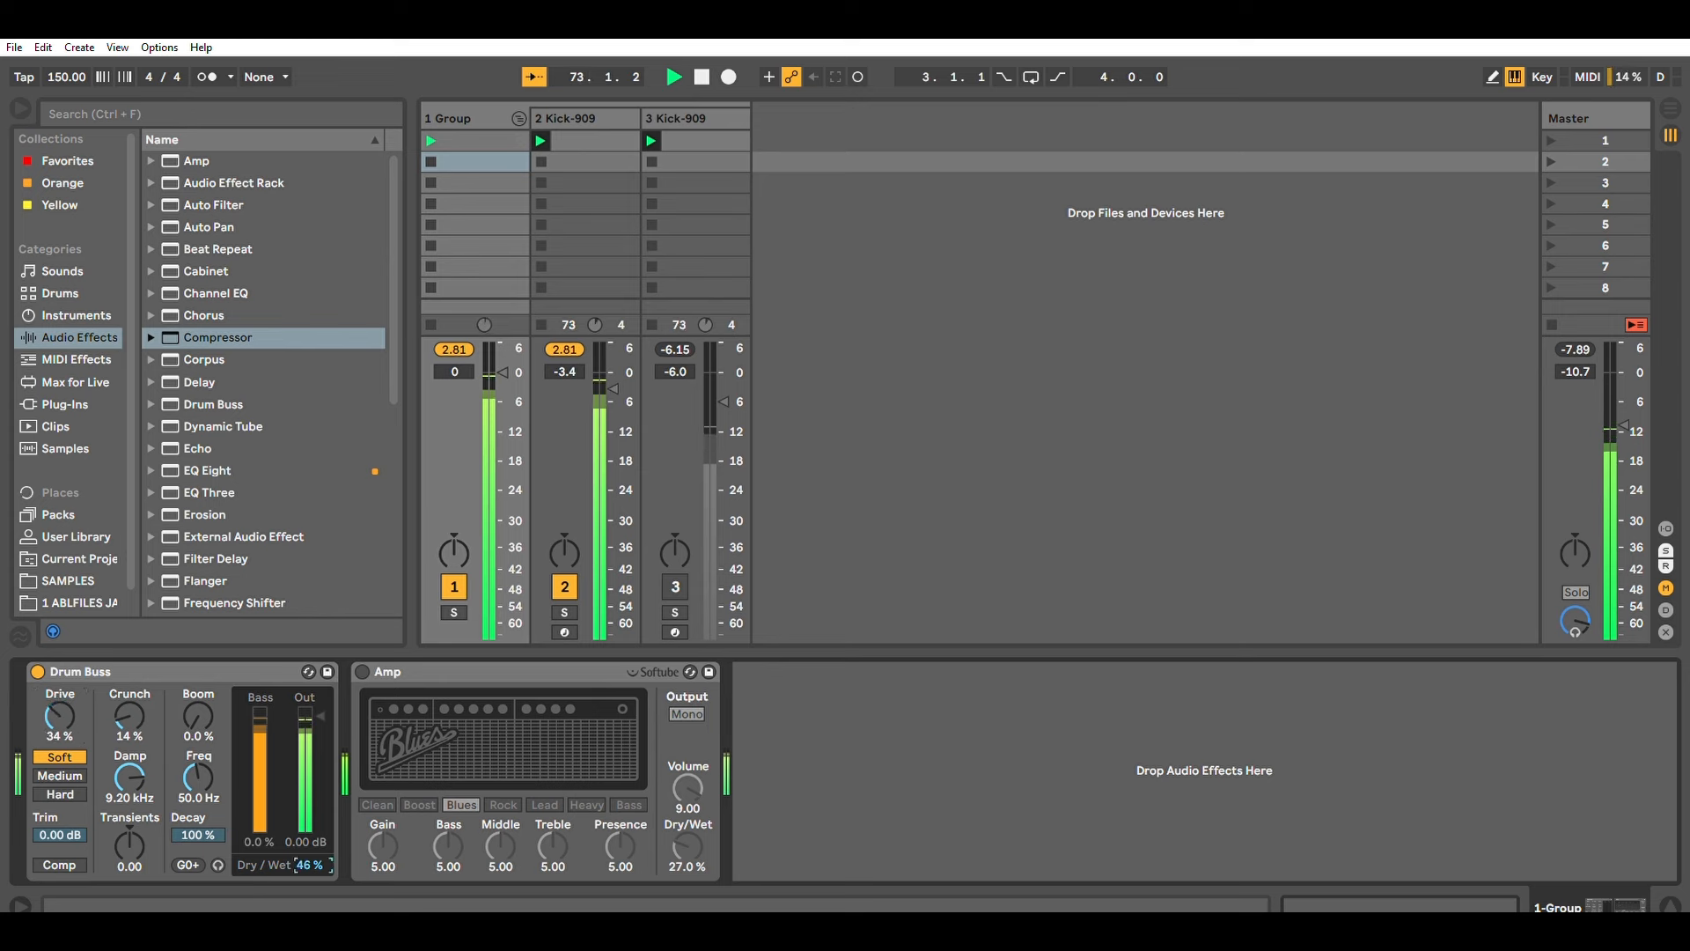
{"action": "left_click_drag", "start_coordinate": [303, 864], "coordinate": [304, 918]}
Enable the group's Amp, nudge its Treble to 5.08 and set Dry/Wet to 27%.
{"action": "left_click", "coordinate": [362, 671]}
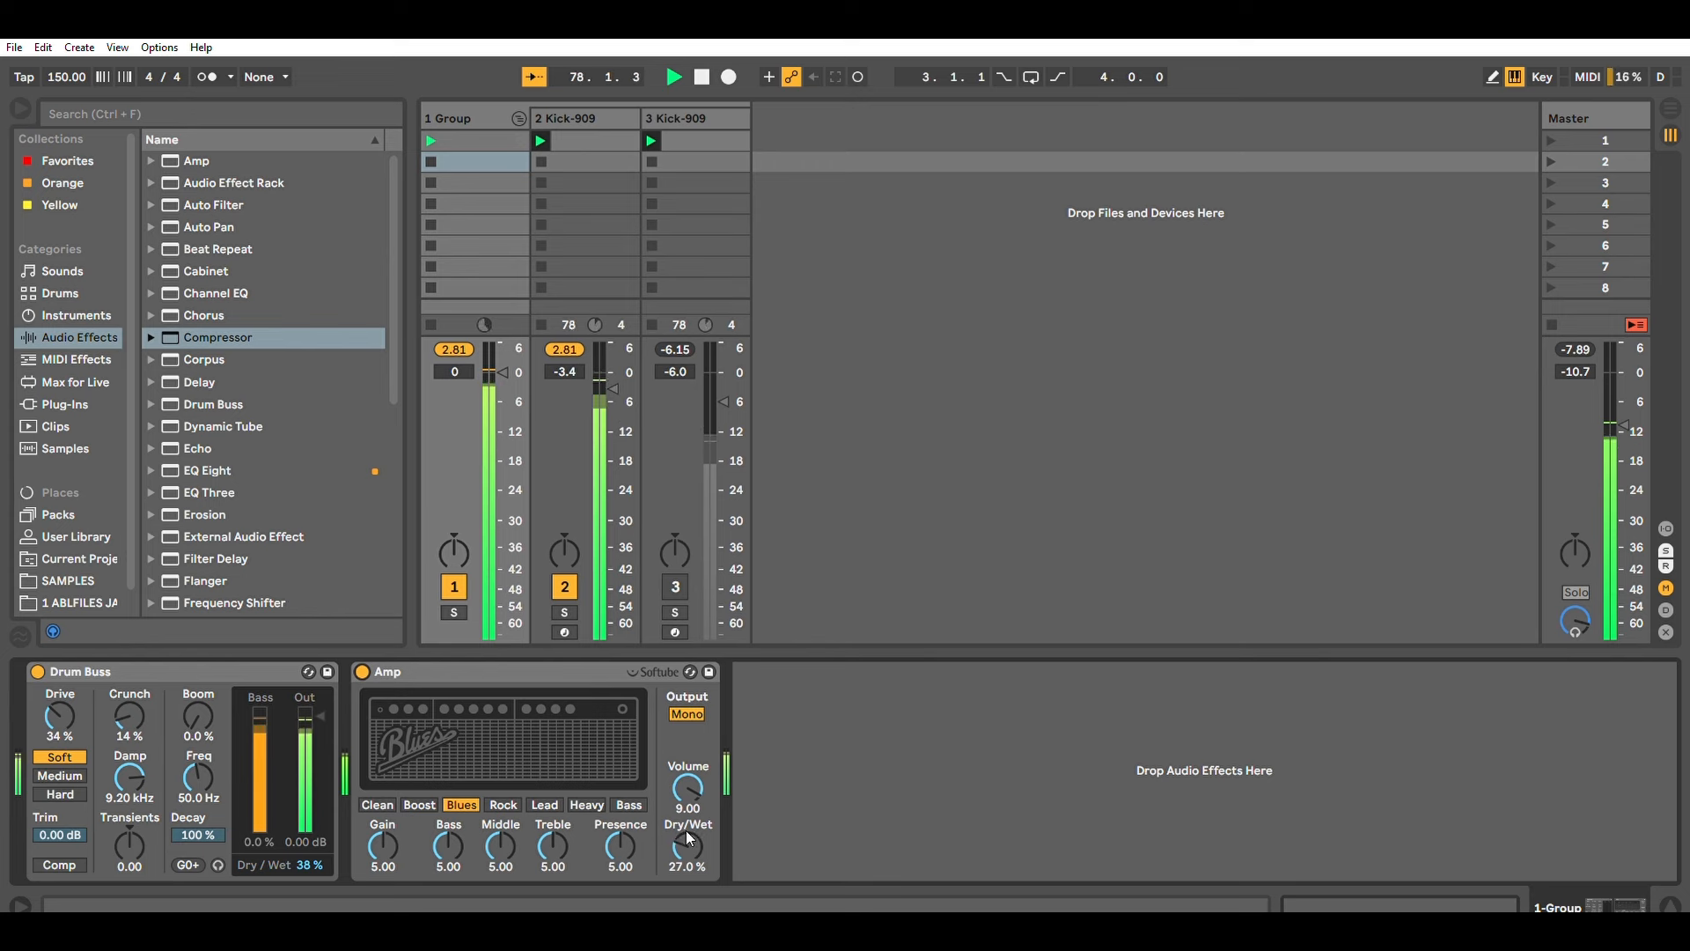
{"action": "mouse_move", "coordinate": [687, 831]}
{"action": "left_mouse_down"}
{"action": "mouse_move", "coordinate": [687, 778]}
{"action": "mouse_move", "coordinate": [687, 821]}
{"action": "left_mouse_up"}
{"action": "mouse_move", "coordinate": [548, 839]}
{"action": "left_mouse_down"}
{"action": "mouse_move", "coordinate": [547, 819]}
{"action": "mouse_move", "coordinate": [547, 838]}
{"action": "left_mouse_up"}
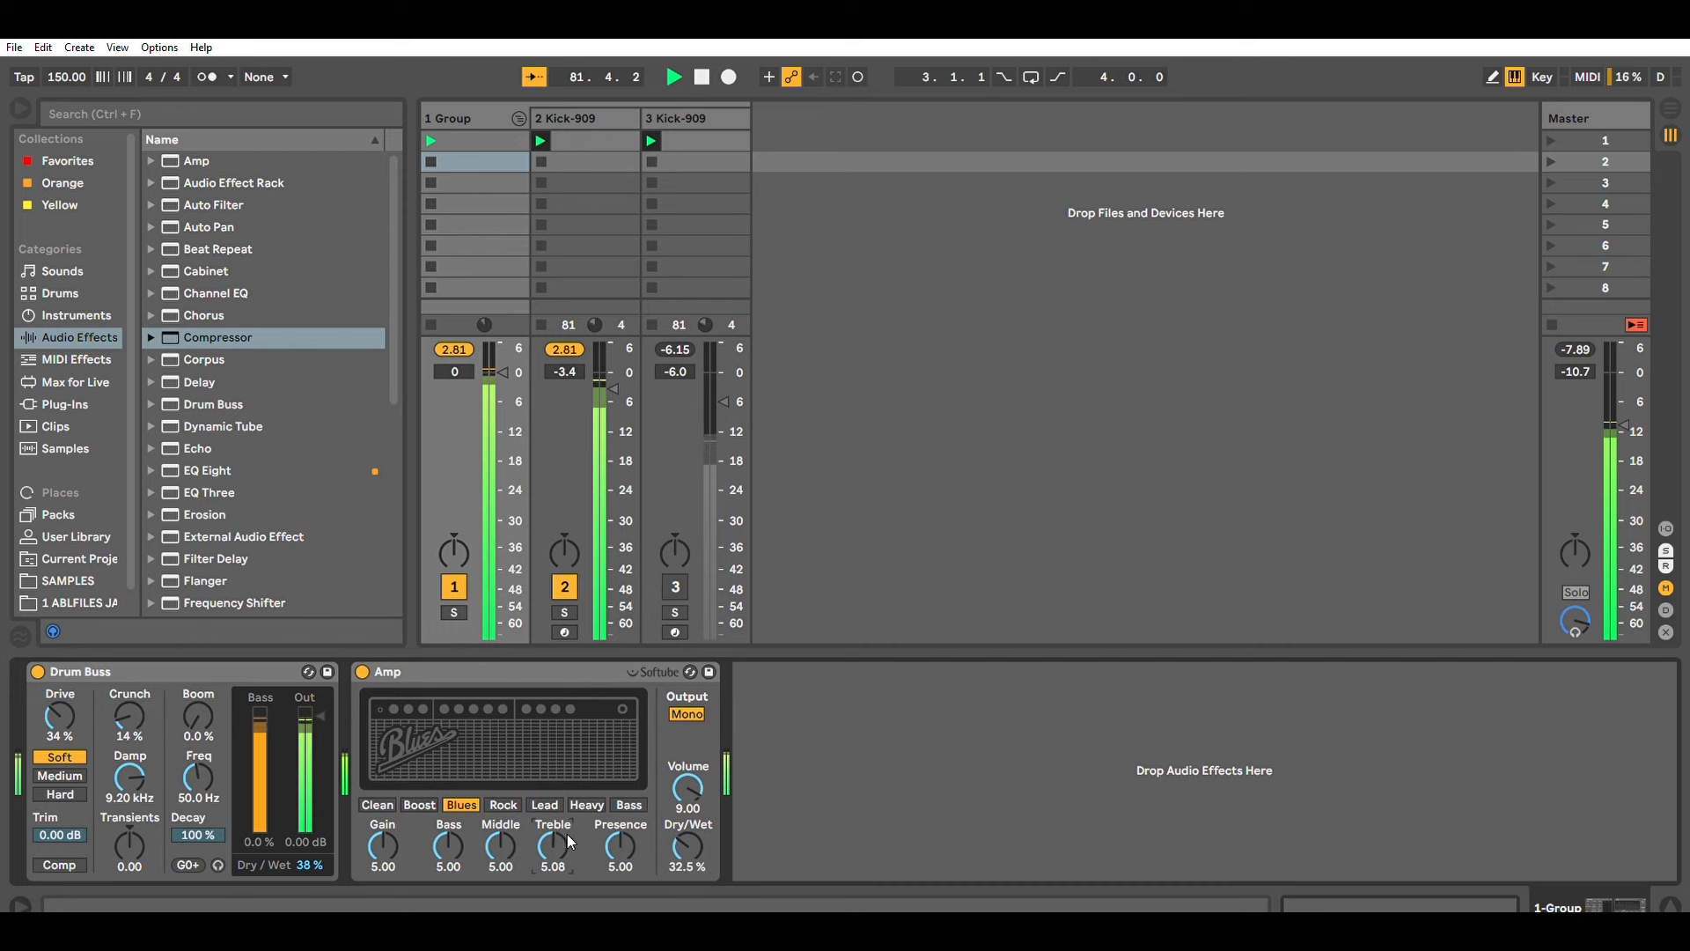
{"action": "left_click_drag", "start_coordinate": [692, 840], "coordinate": [693, 860]}
Open the third Kick-909 track's devices and briefly unmute the track to hear it with the kick.
{"action": "left_click", "coordinate": [662, 120]}
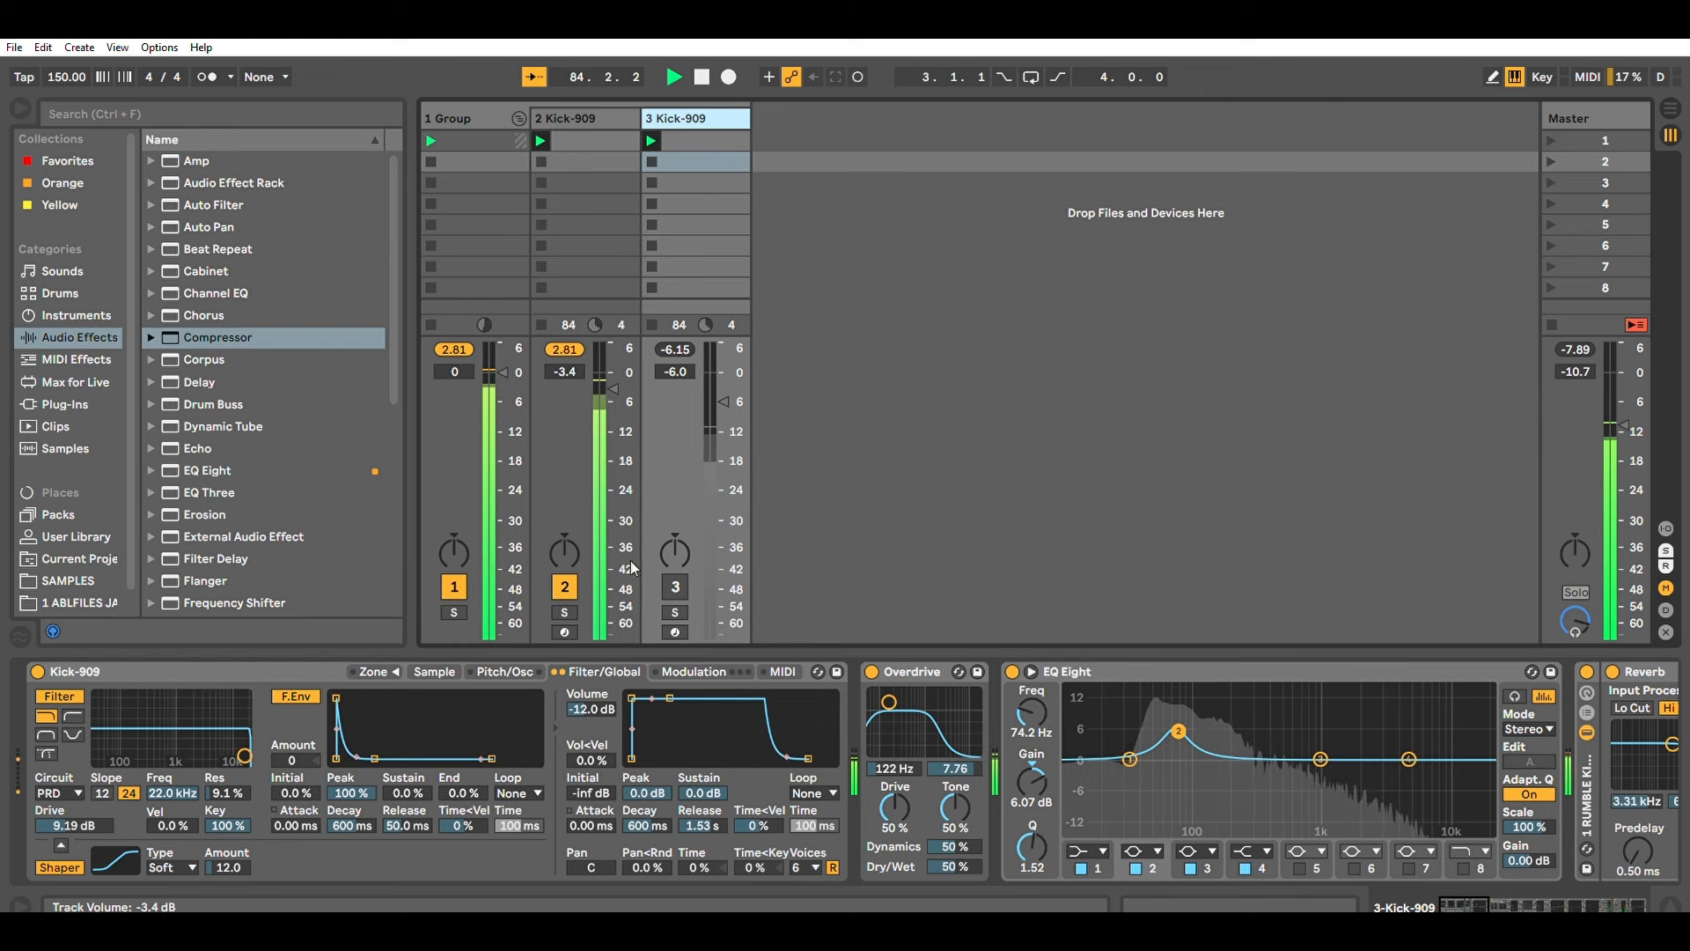
{"action": "left_click", "coordinate": [675, 584]}
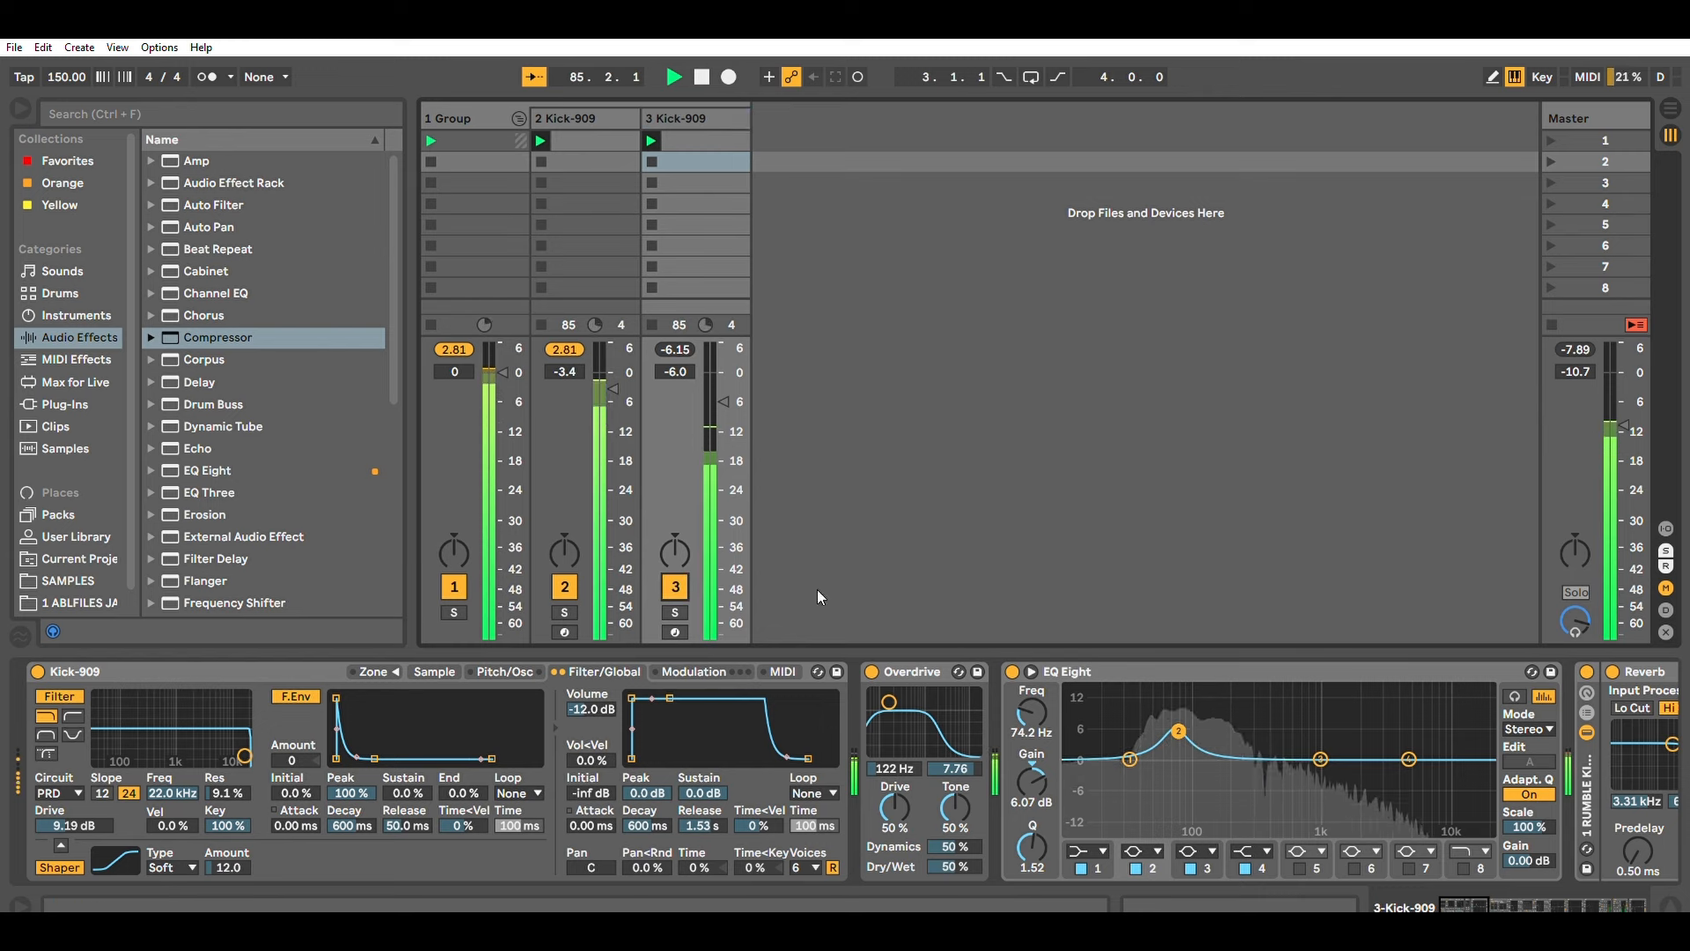
{"action": "left_click", "coordinate": [675, 586]}
{"action": "left_click", "coordinate": [871, 672]}
{"action": "left_click", "coordinate": [1012, 672]}
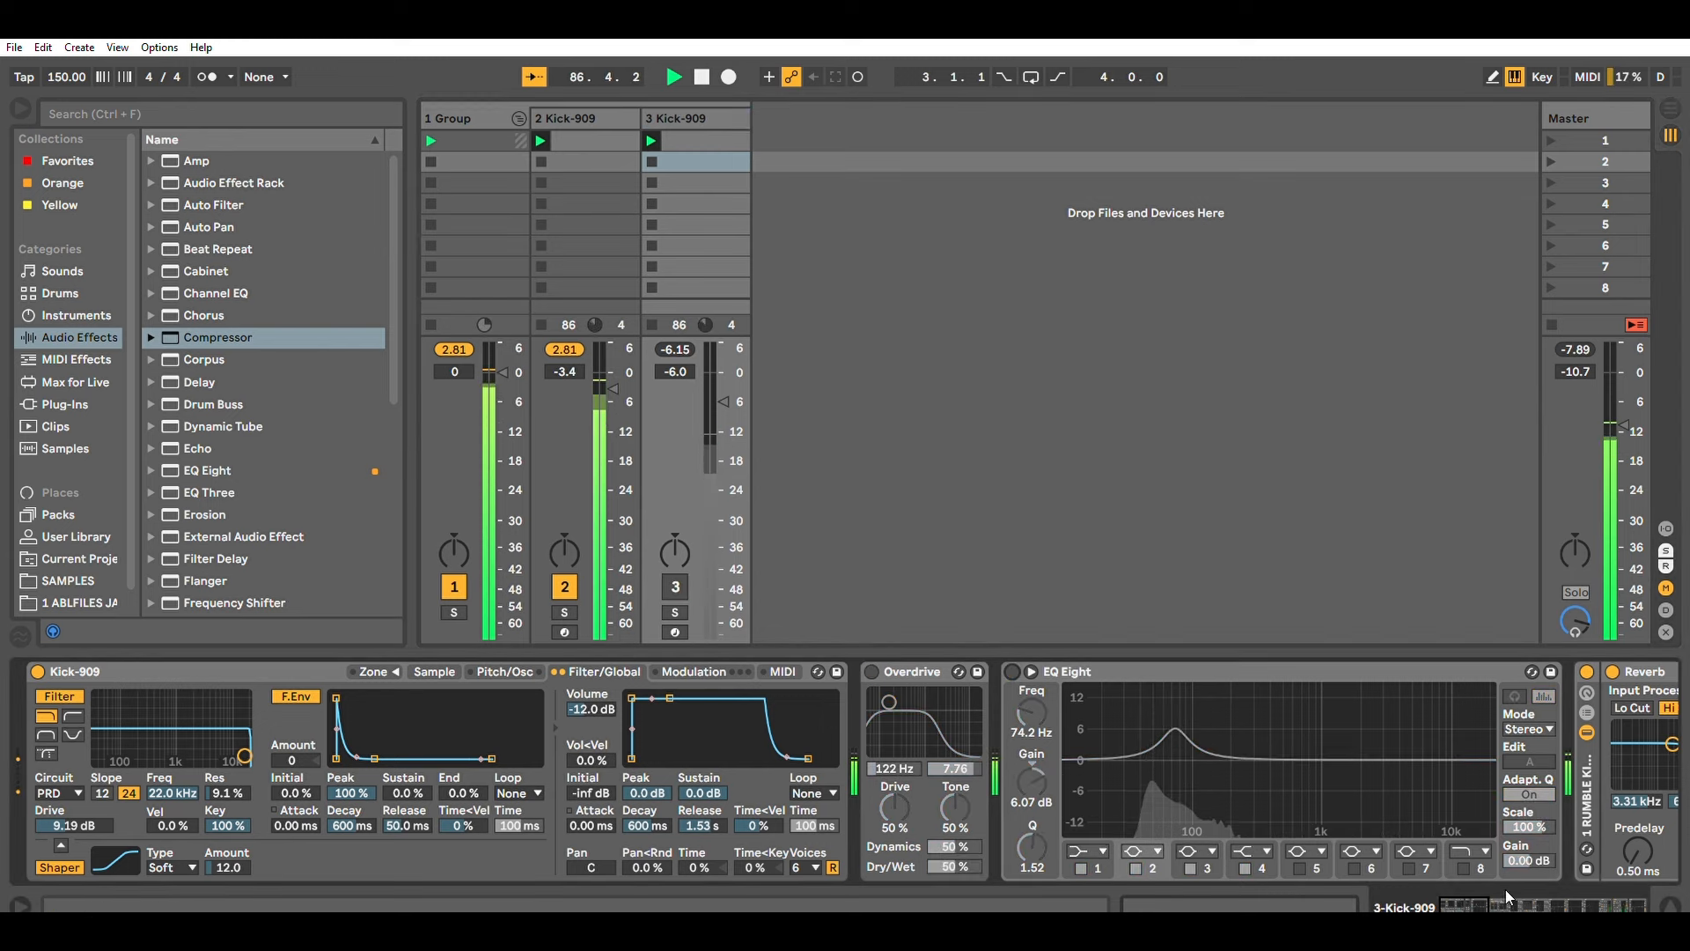
{"action": "left_click_drag", "start_coordinate": [1475, 901], "coordinate": [1478, 902]}
{"action": "left_click", "coordinate": [761, 672]}
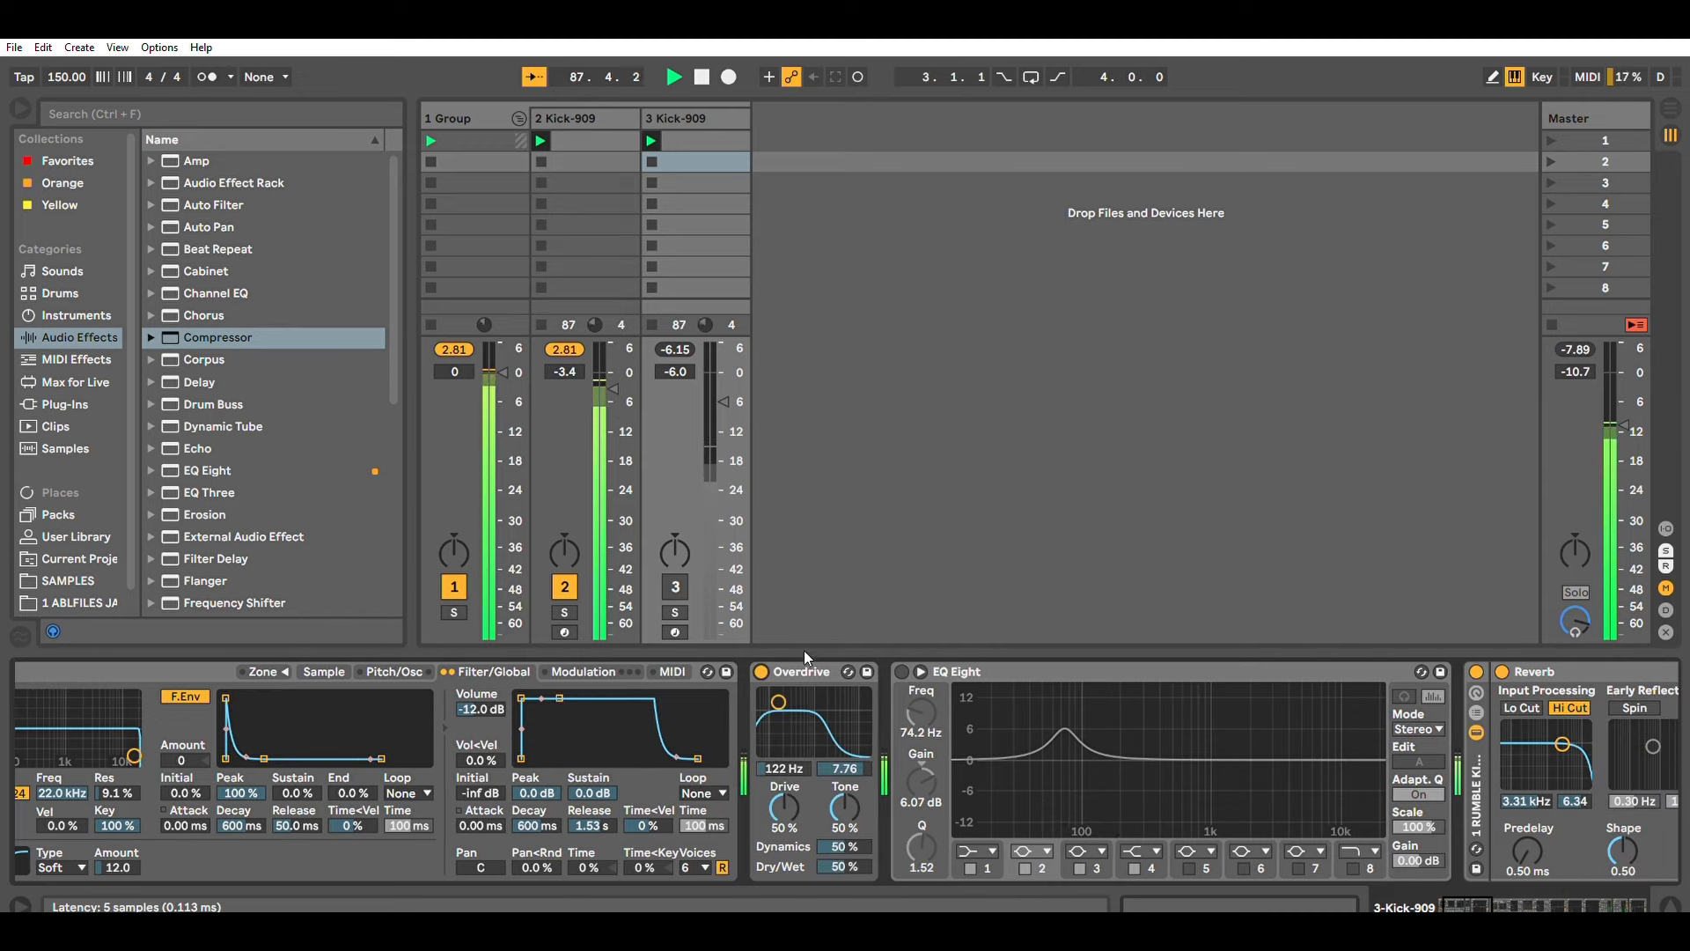
{"action": "left_click", "coordinate": [901, 671]}
Bypass the rumble rack, the sidechain Compressor and the last EQ Eight on the third Kick-909 track.
{"action": "left_click", "coordinate": [1477, 671]}
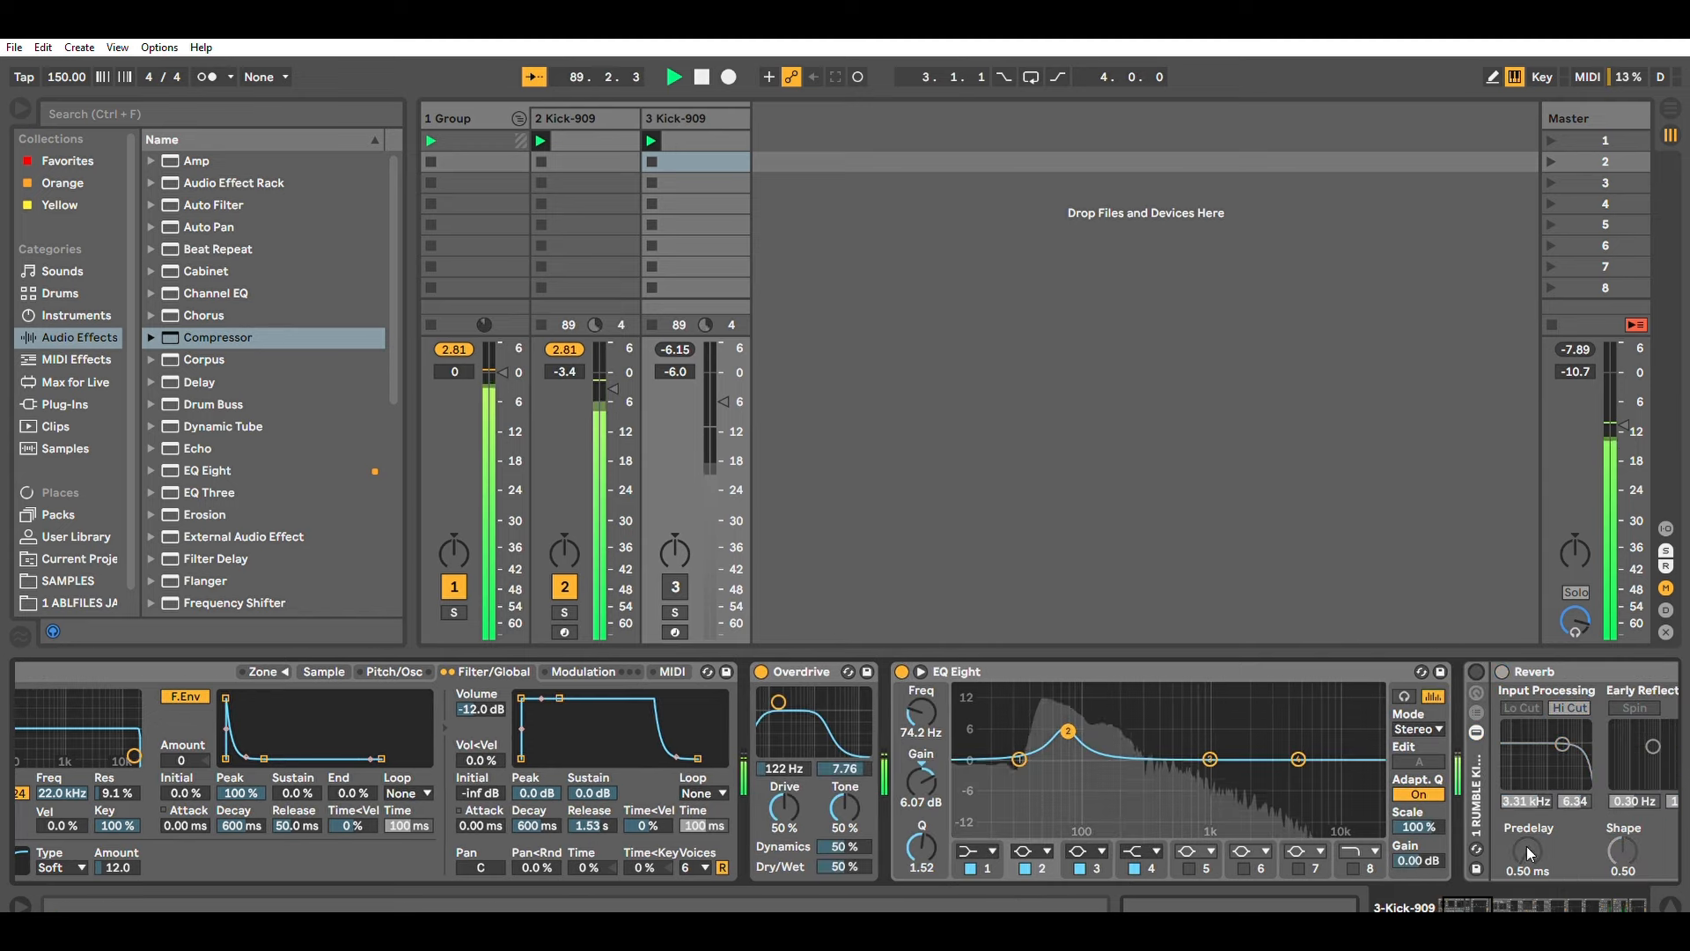
{"action": "left_click_drag", "start_coordinate": [1480, 902], "coordinate": [1629, 892]}
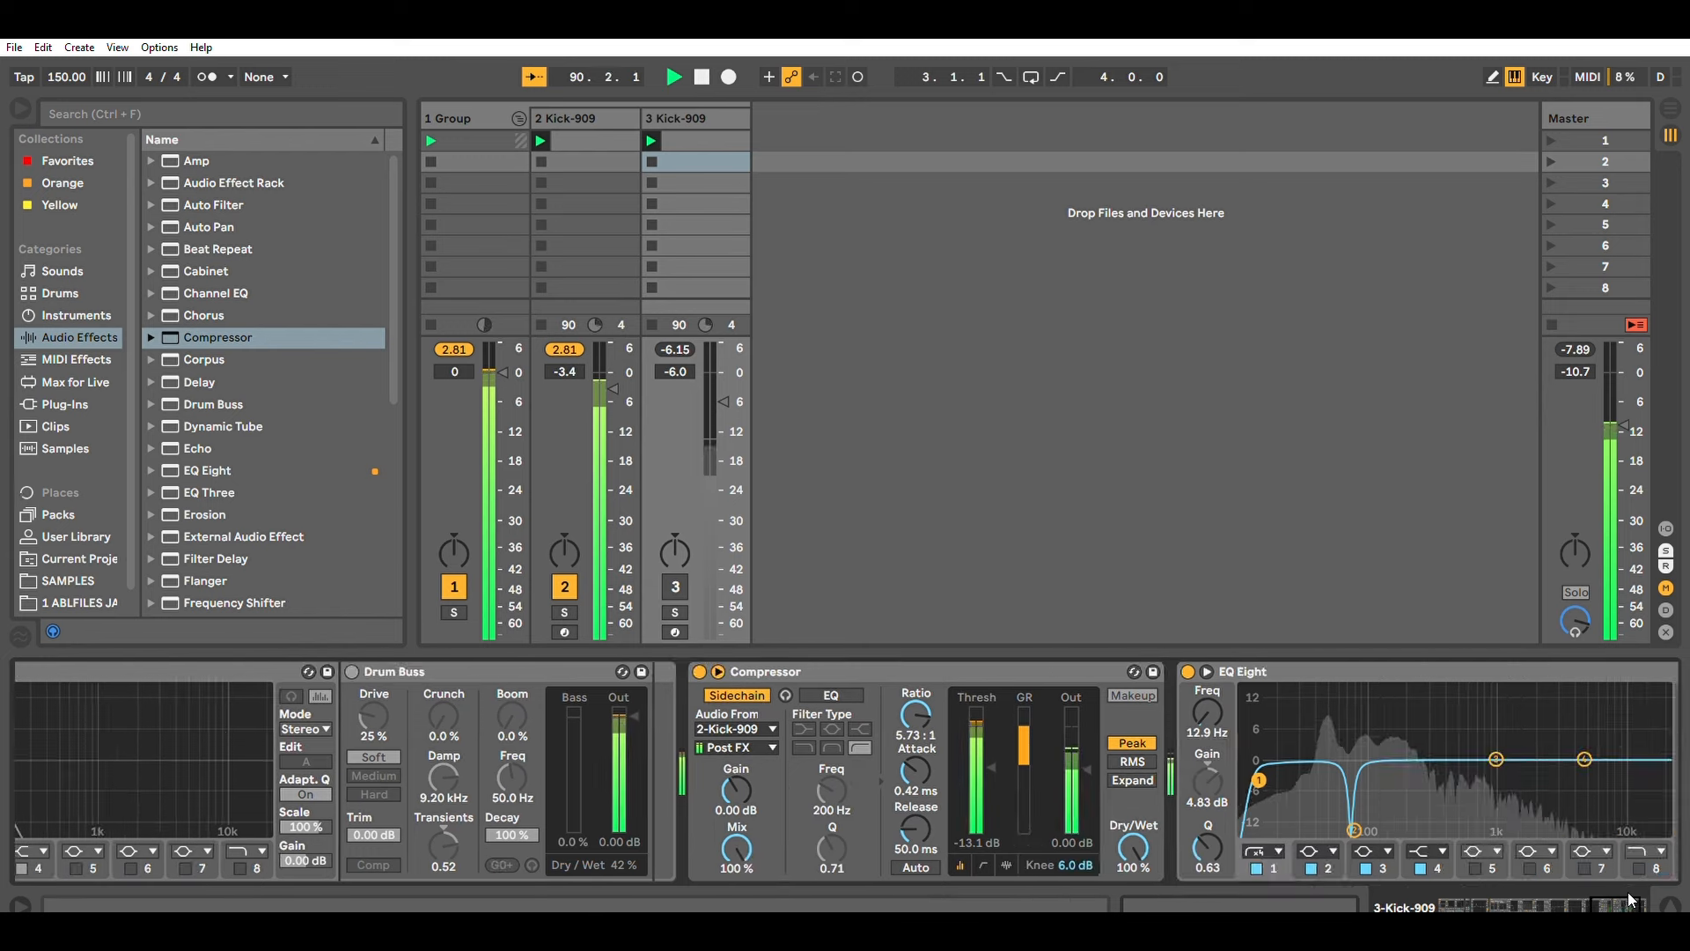
{"action": "left_click", "coordinate": [700, 671]}
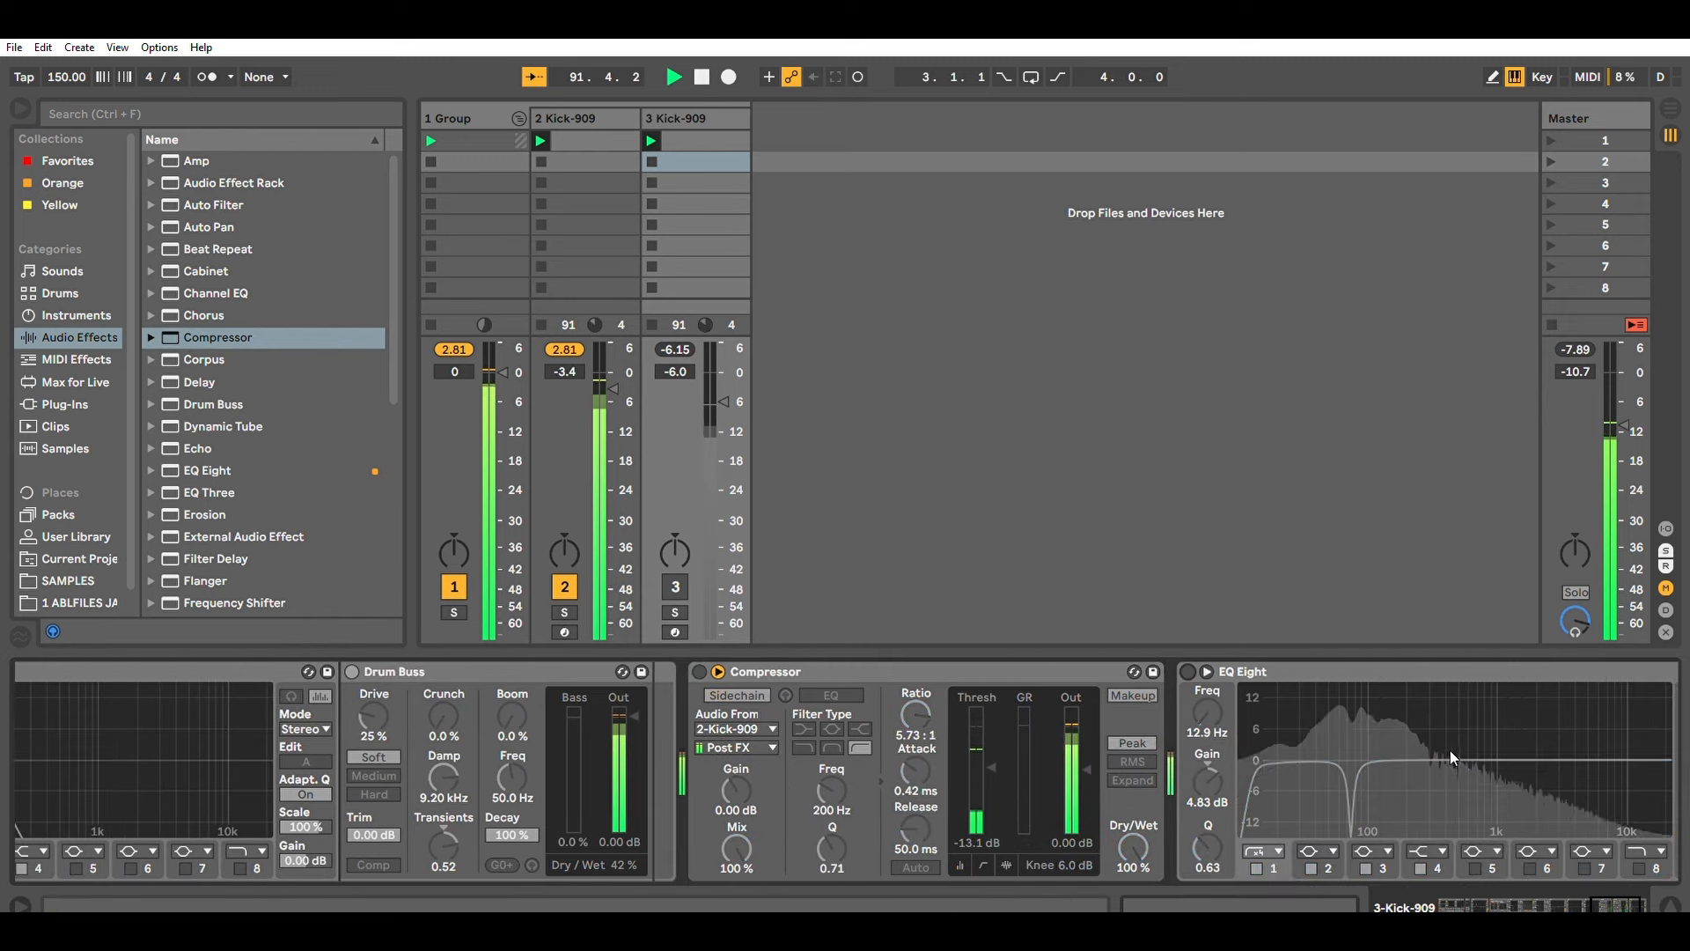
Unmute the third Kick-909 track and mute the second so the third plays alone.
{"action": "left_click_drag", "start_coordinate": [1628, 902], "coordinate": [1063, 887]}
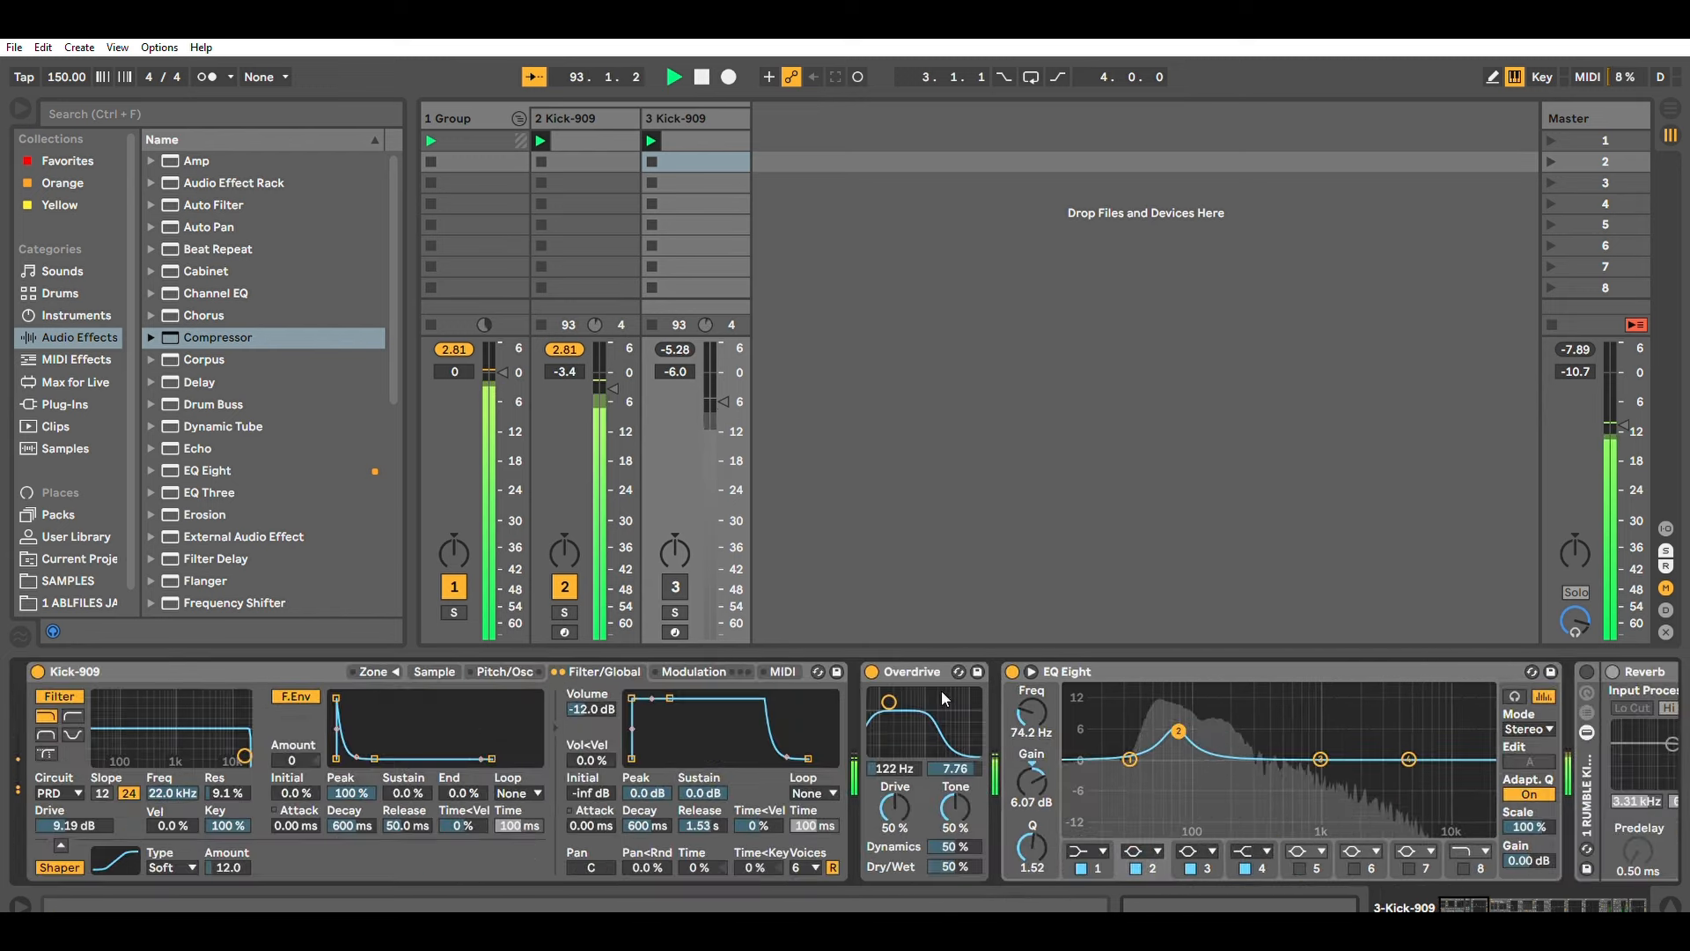
{"action": "left_click", "coordinate": [675, 586]}
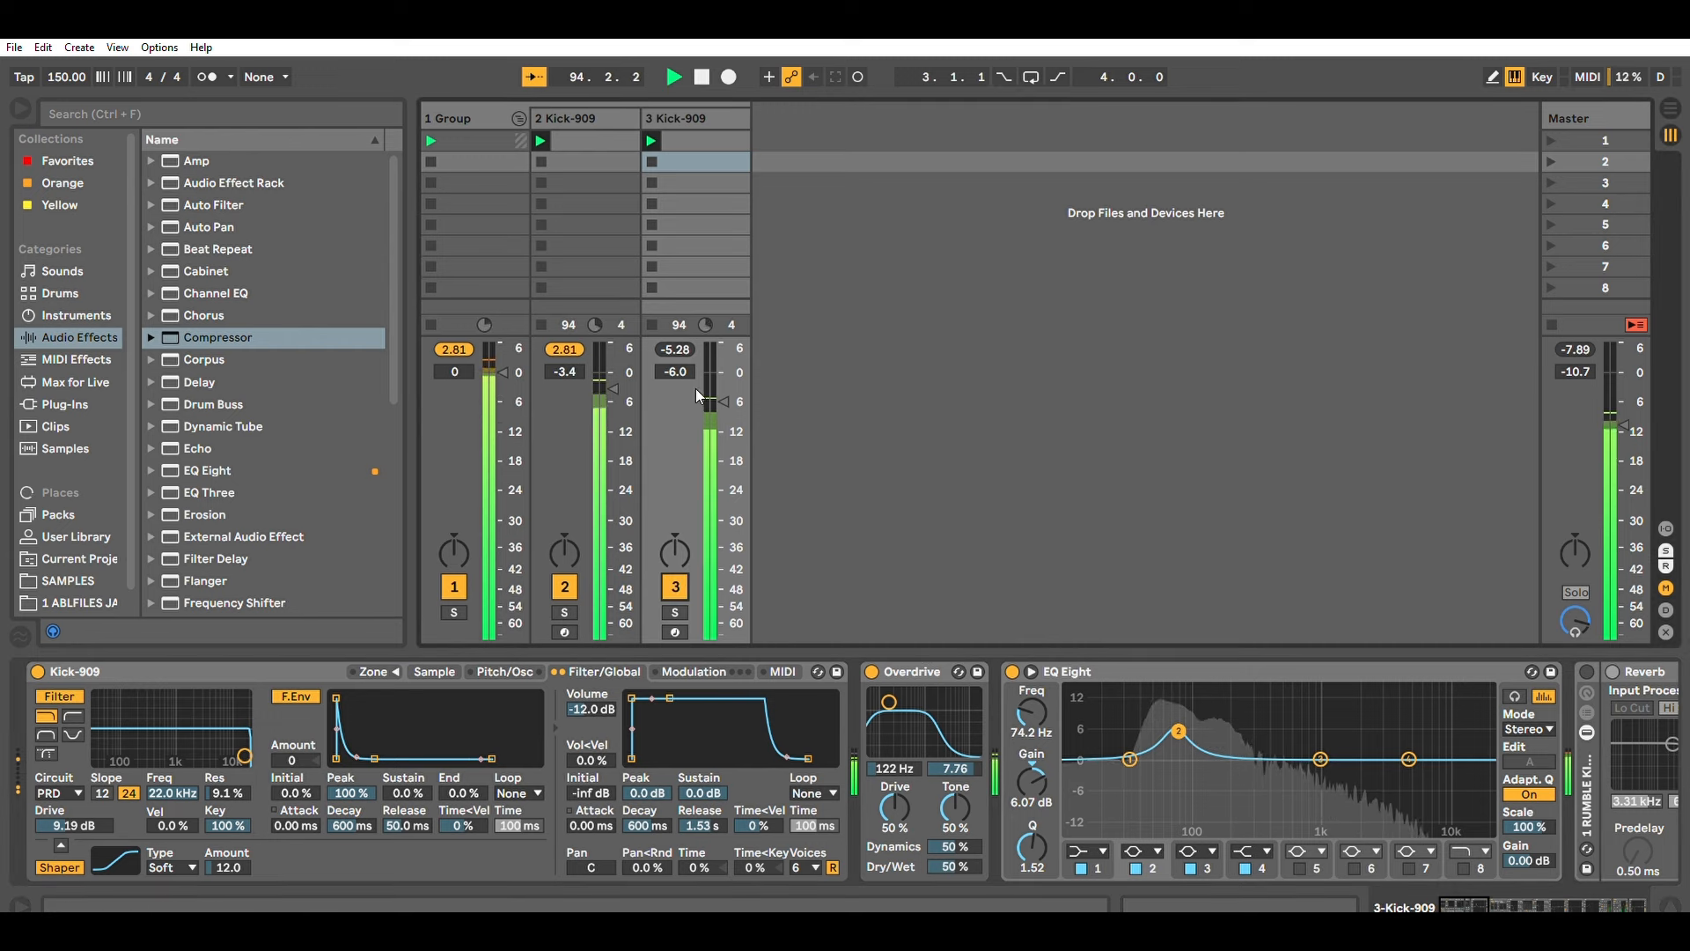
{"action": "left_click", "coordinate": [568, 574]}
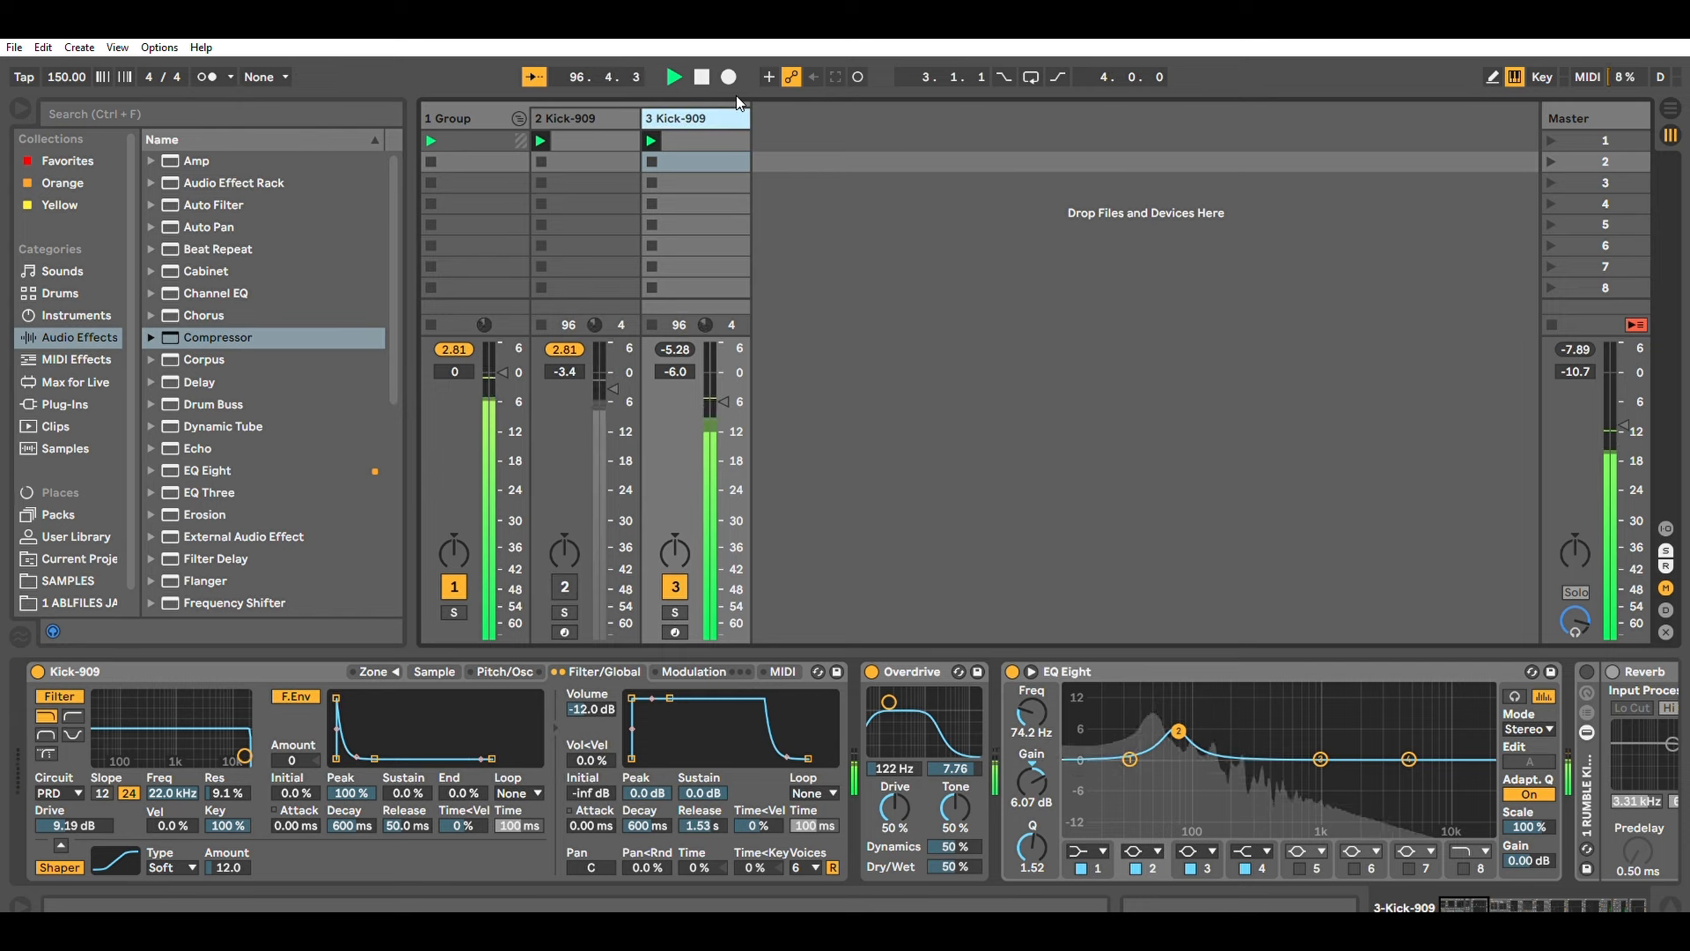
Look over the group's devices and re-enable the rumble rack on the third Kick-909 track.
{"action": "left_click", "coordinate": [471, 110]}
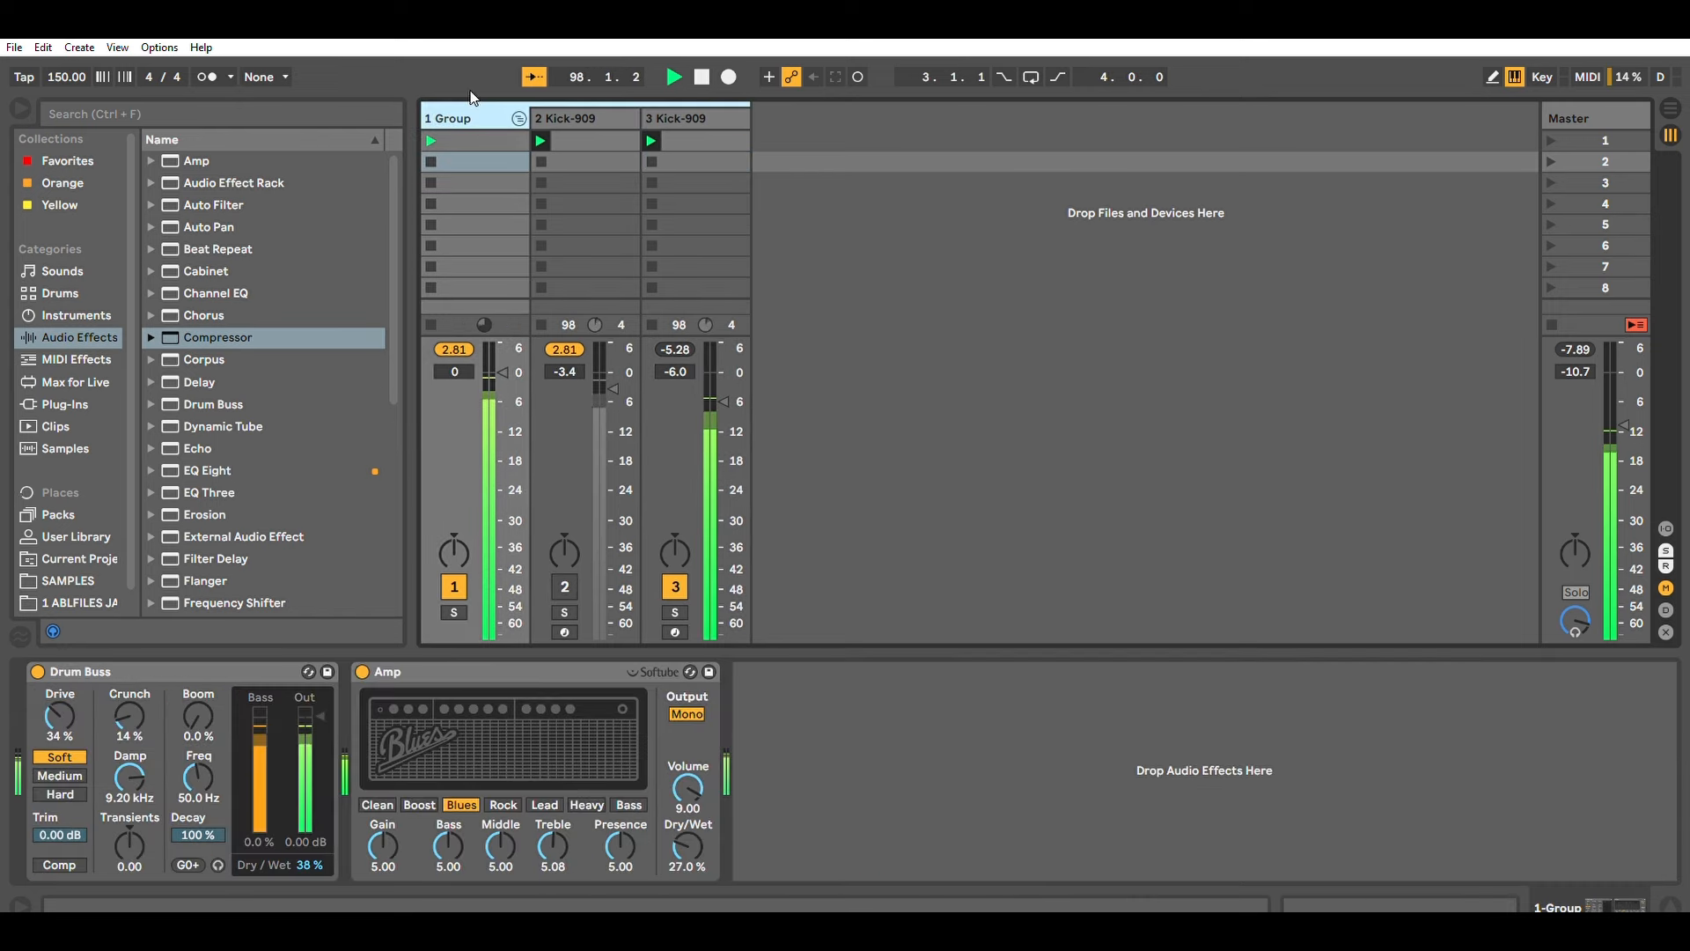
{"action": "left_click", "coordinate": [691, 118]}
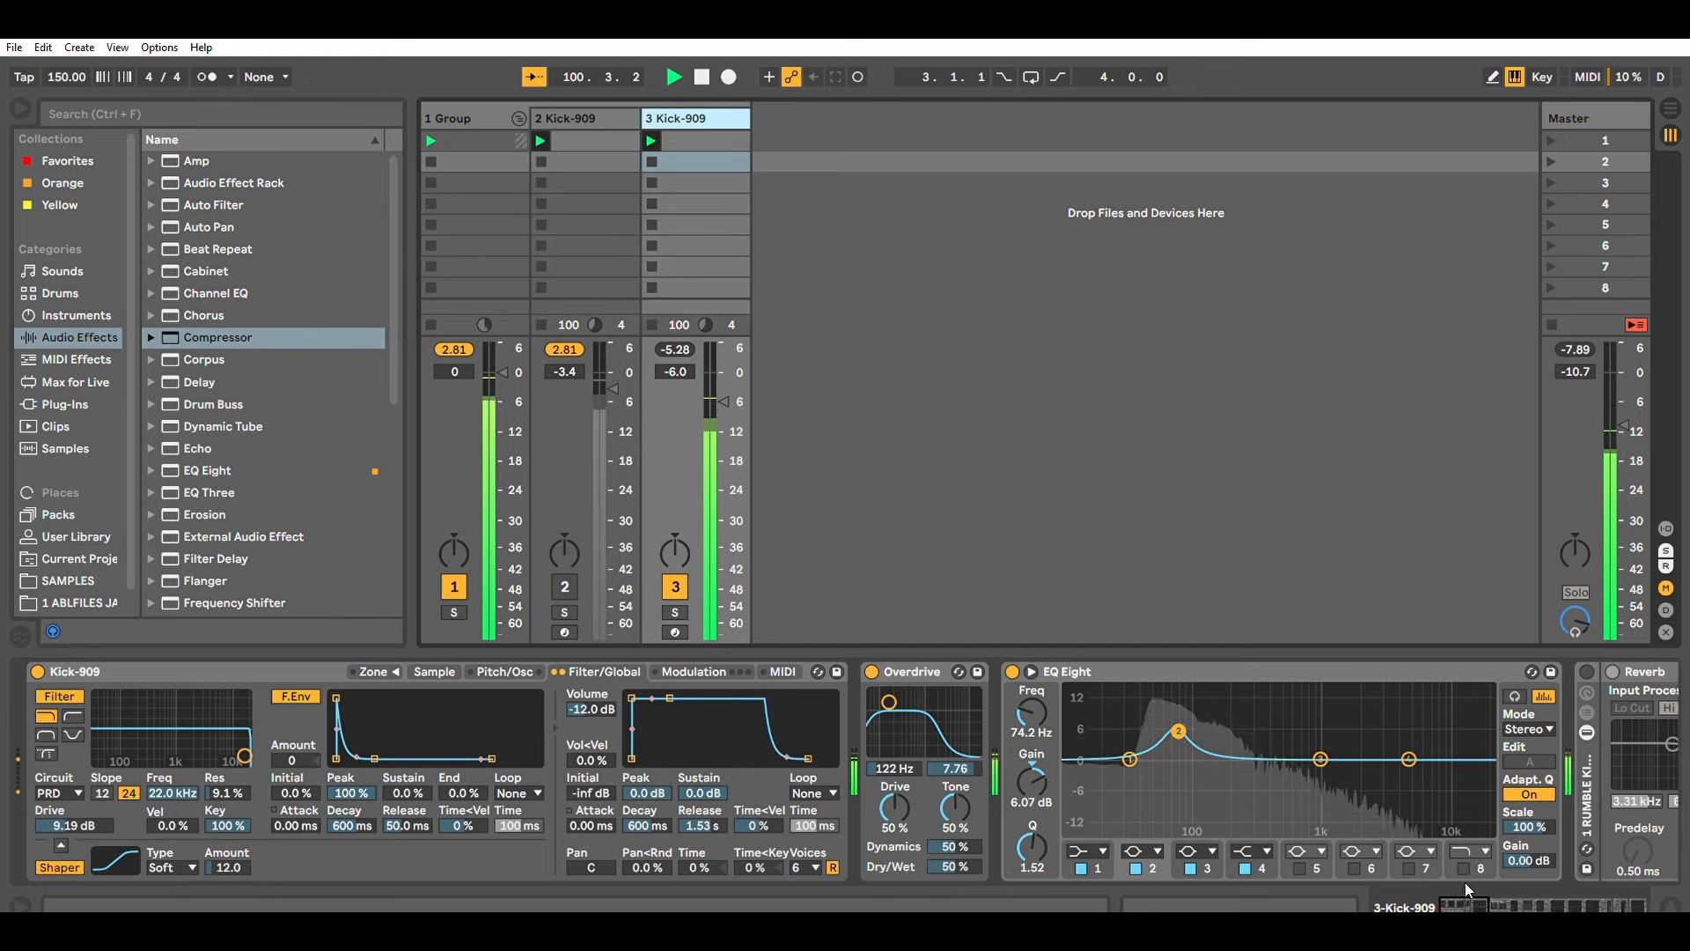
{"action": "scroll", "coordinate": [1464, 882], "scroll_direction": "right", "scroll_amount": 10}
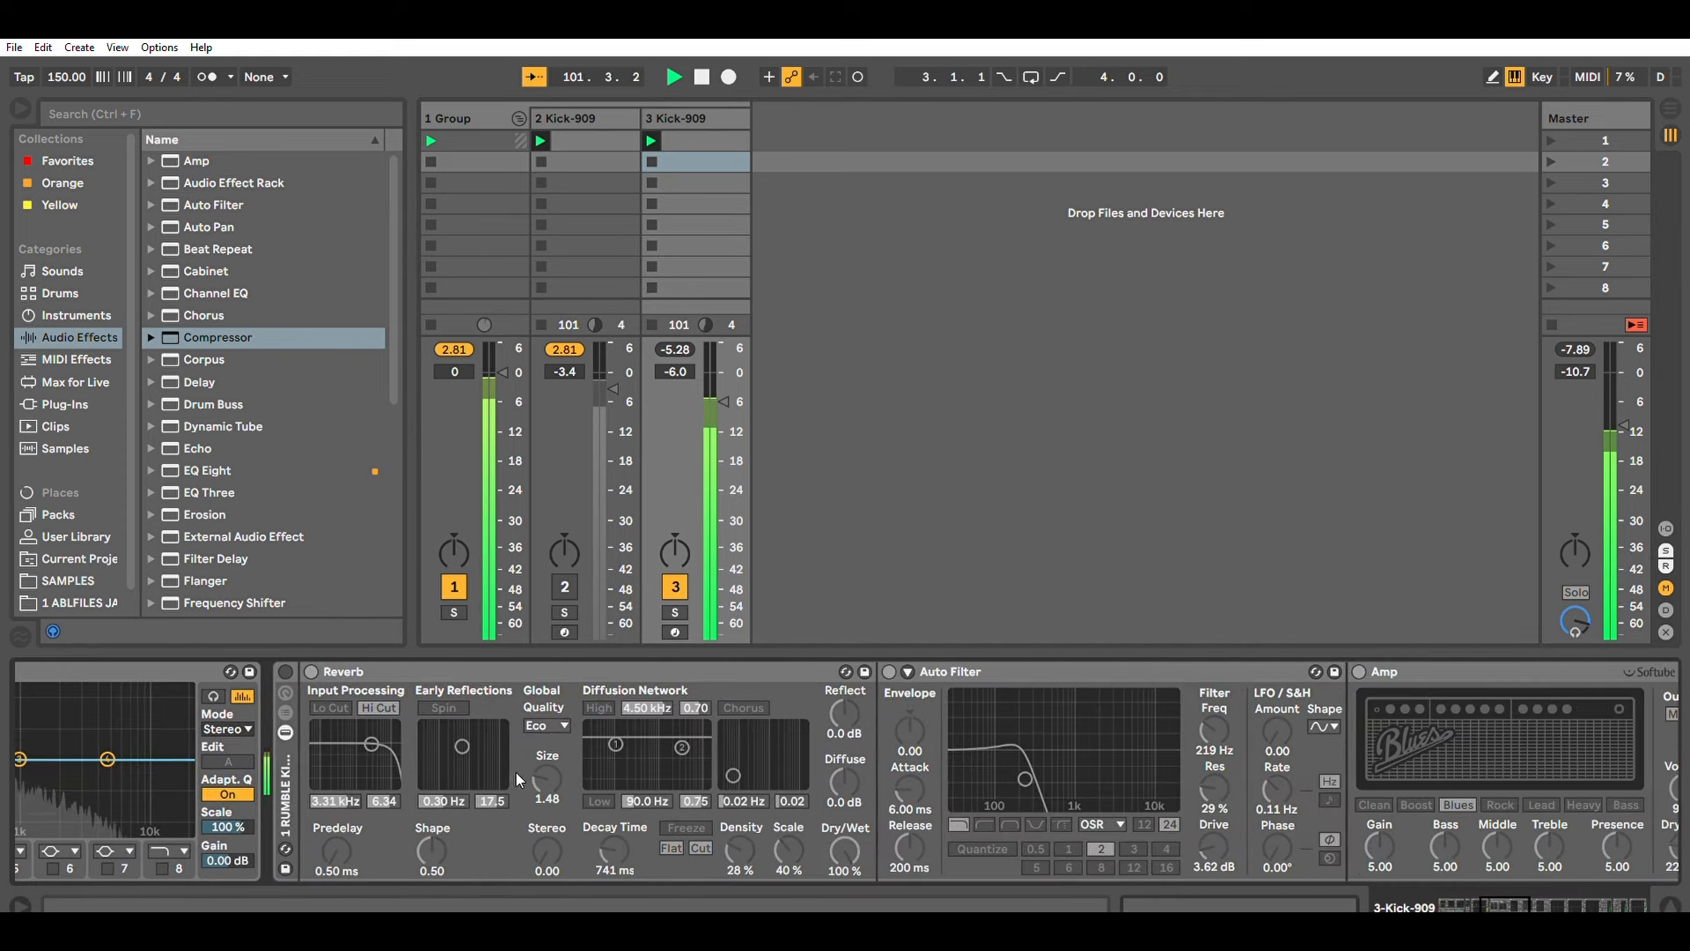
{"action": "left_click", "coordinate": [285, 667]}
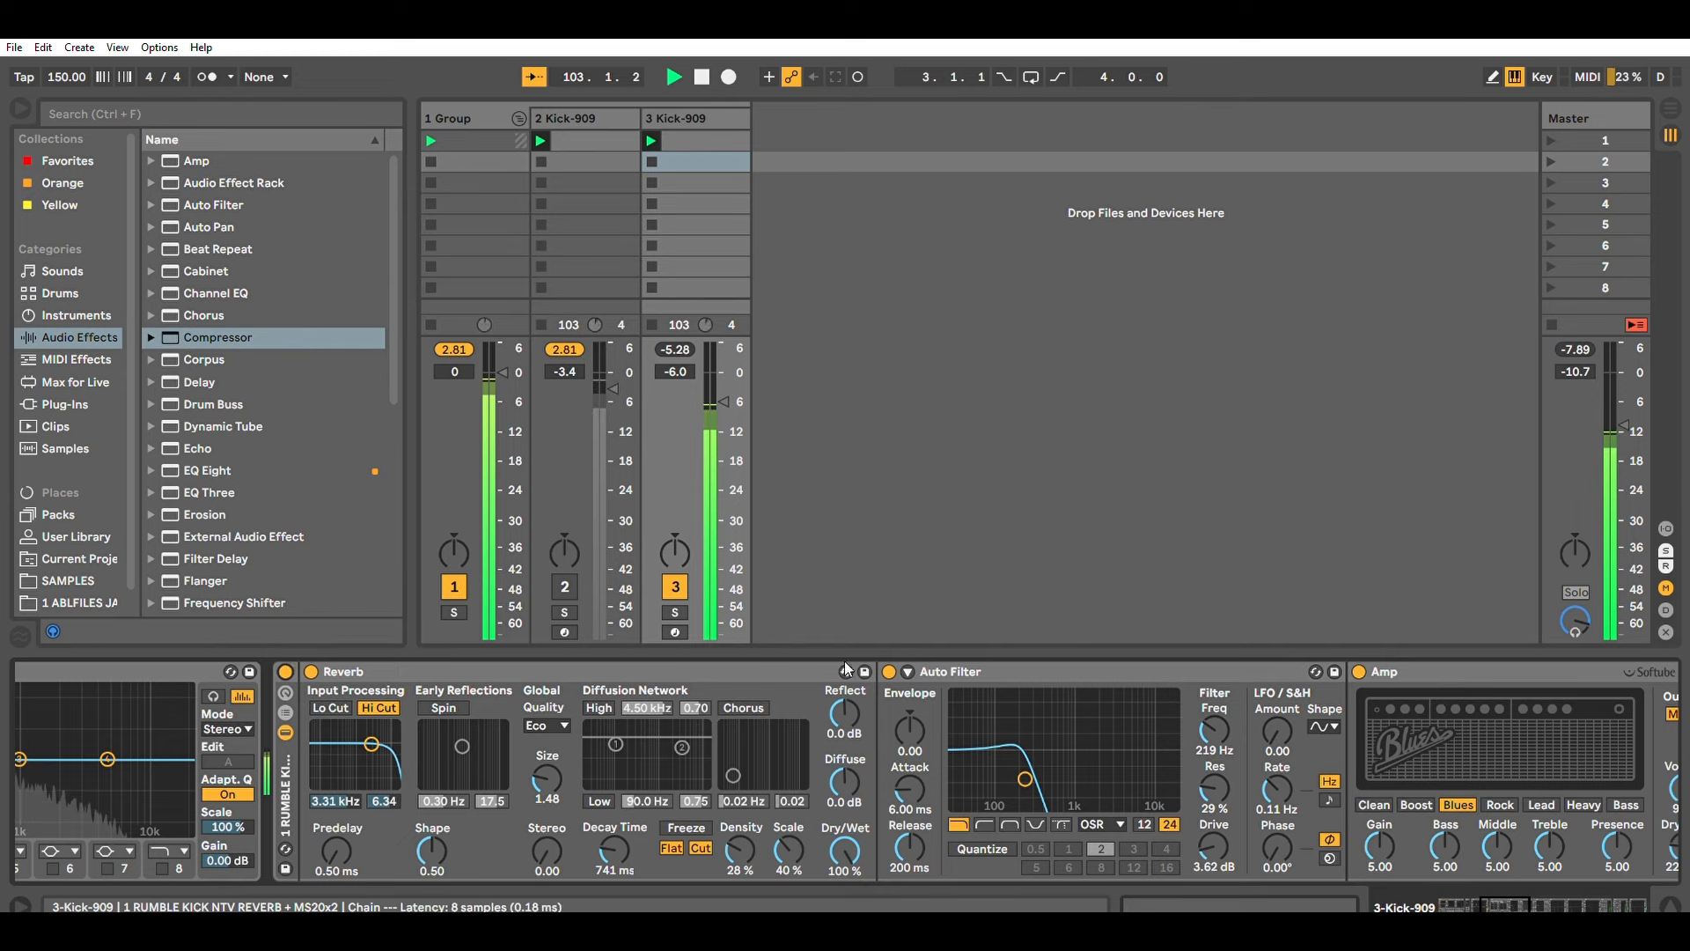
Bypass the rumble rack's Auto Filters, Amp and EQ Eights so that the Reverb can be heard without them.
{"action": "left_click", "coordinate": [889, 670]}
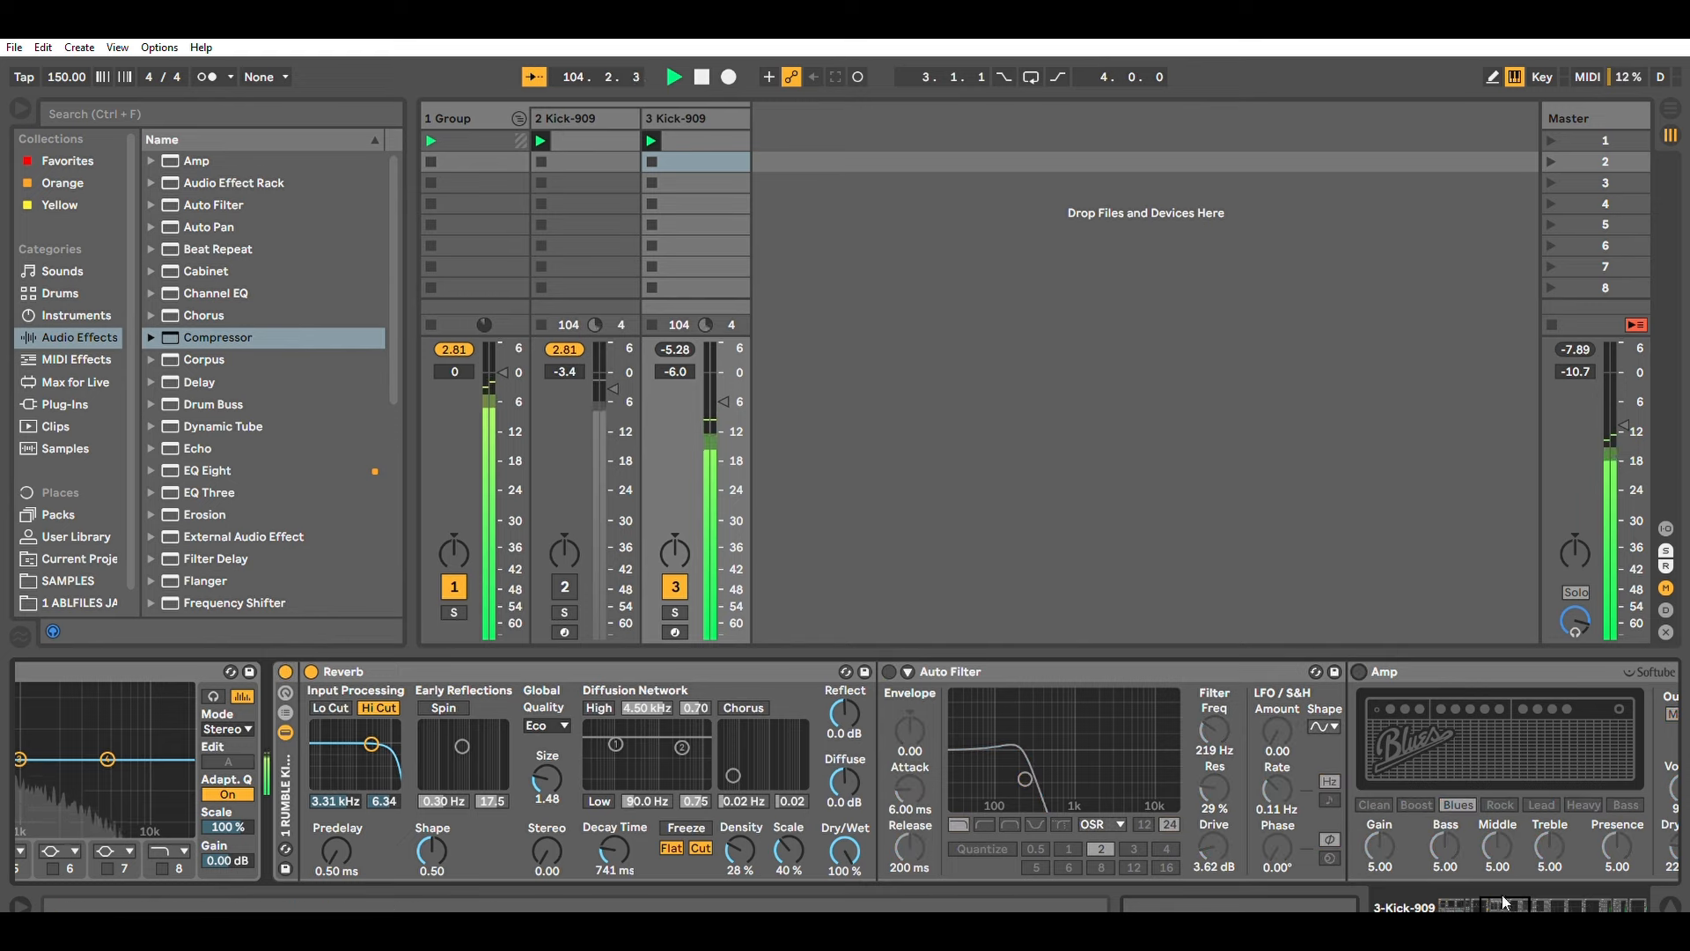
{"action": "scroll", "coordinate": [1501, 895], "scroll_direction": "right", "scroll_amount": 10}
{"action": "left_click", "coordinate": [388, 671]}
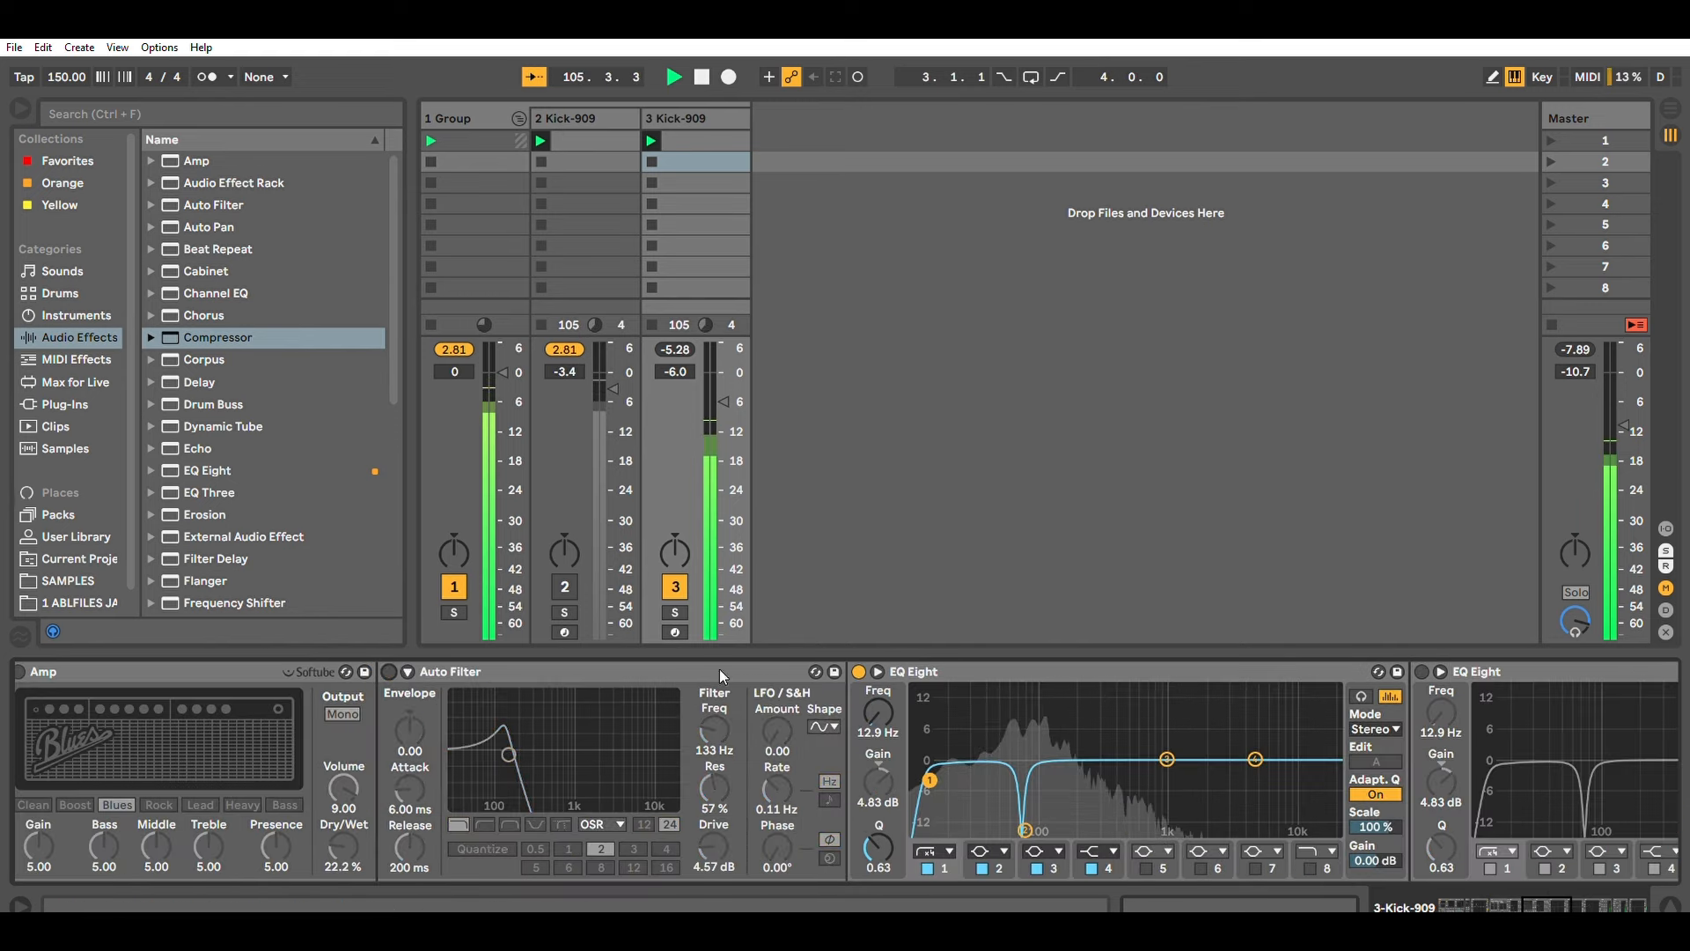
{"action": "left_click", "coordinate": [858, 670]}
{"action": "scroll", "coordinate": [1529, 894], "scroll_direction": "left", "scroll_amount": 10}
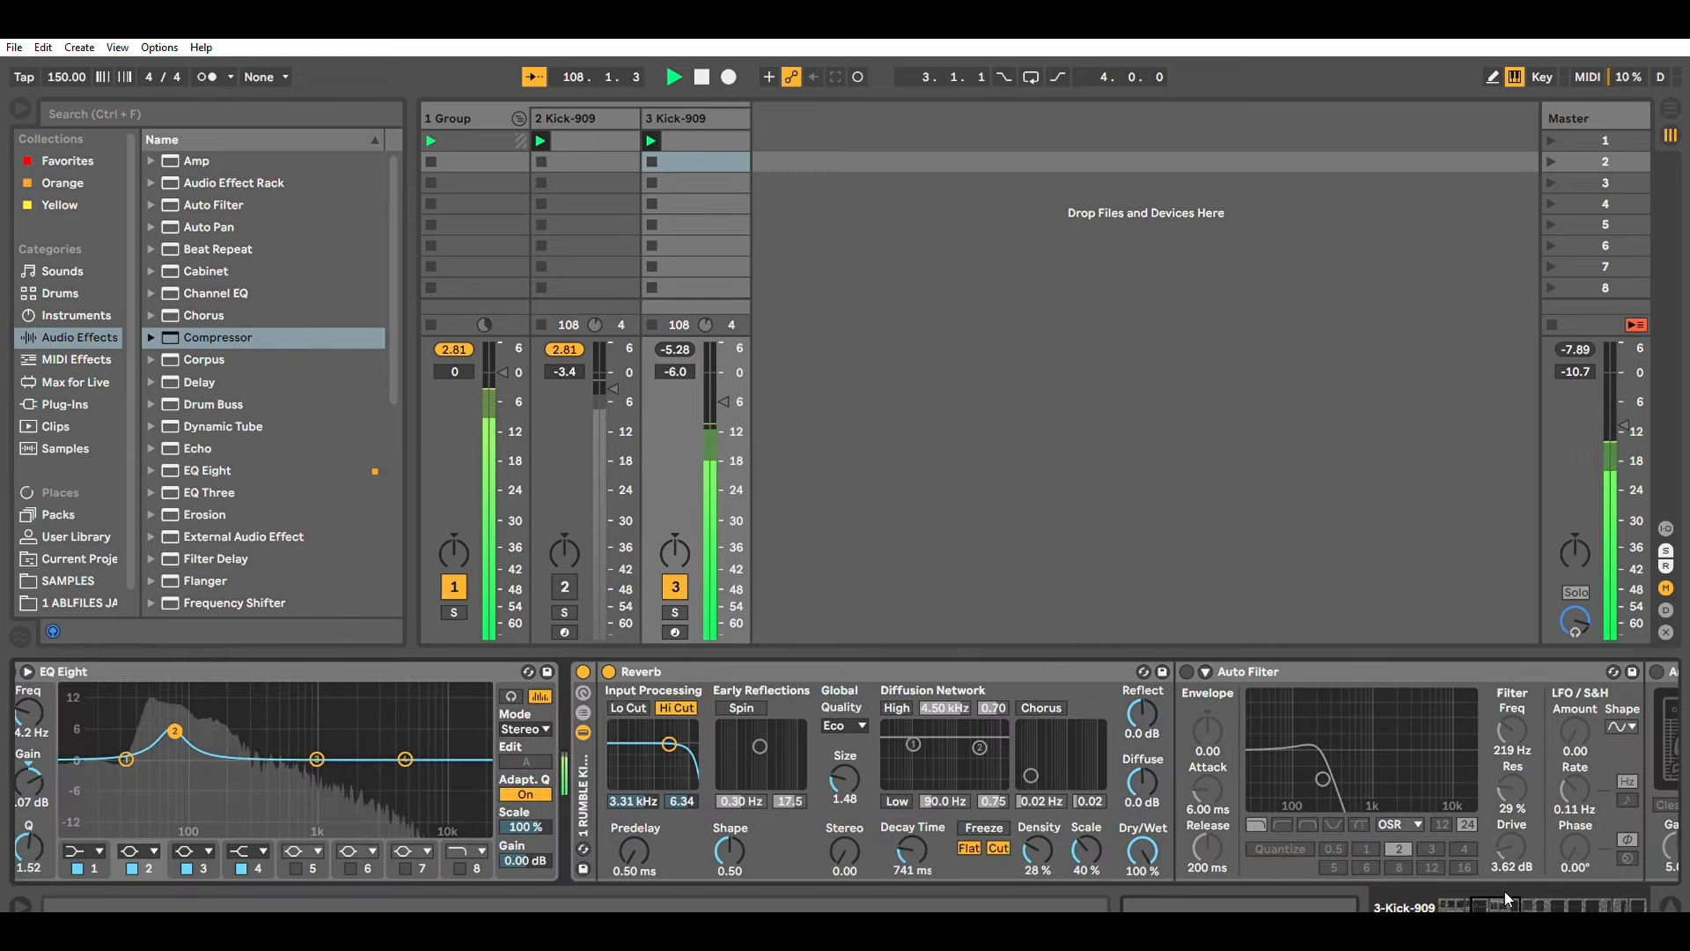
Re-enable the rumble rack's first Auto Filter, the Amp and the second Auto Filter one after another.
{"action": "scroll", "coordinate": [1503, 890], "scroll_direction": "right", "scroll_amount": 3}
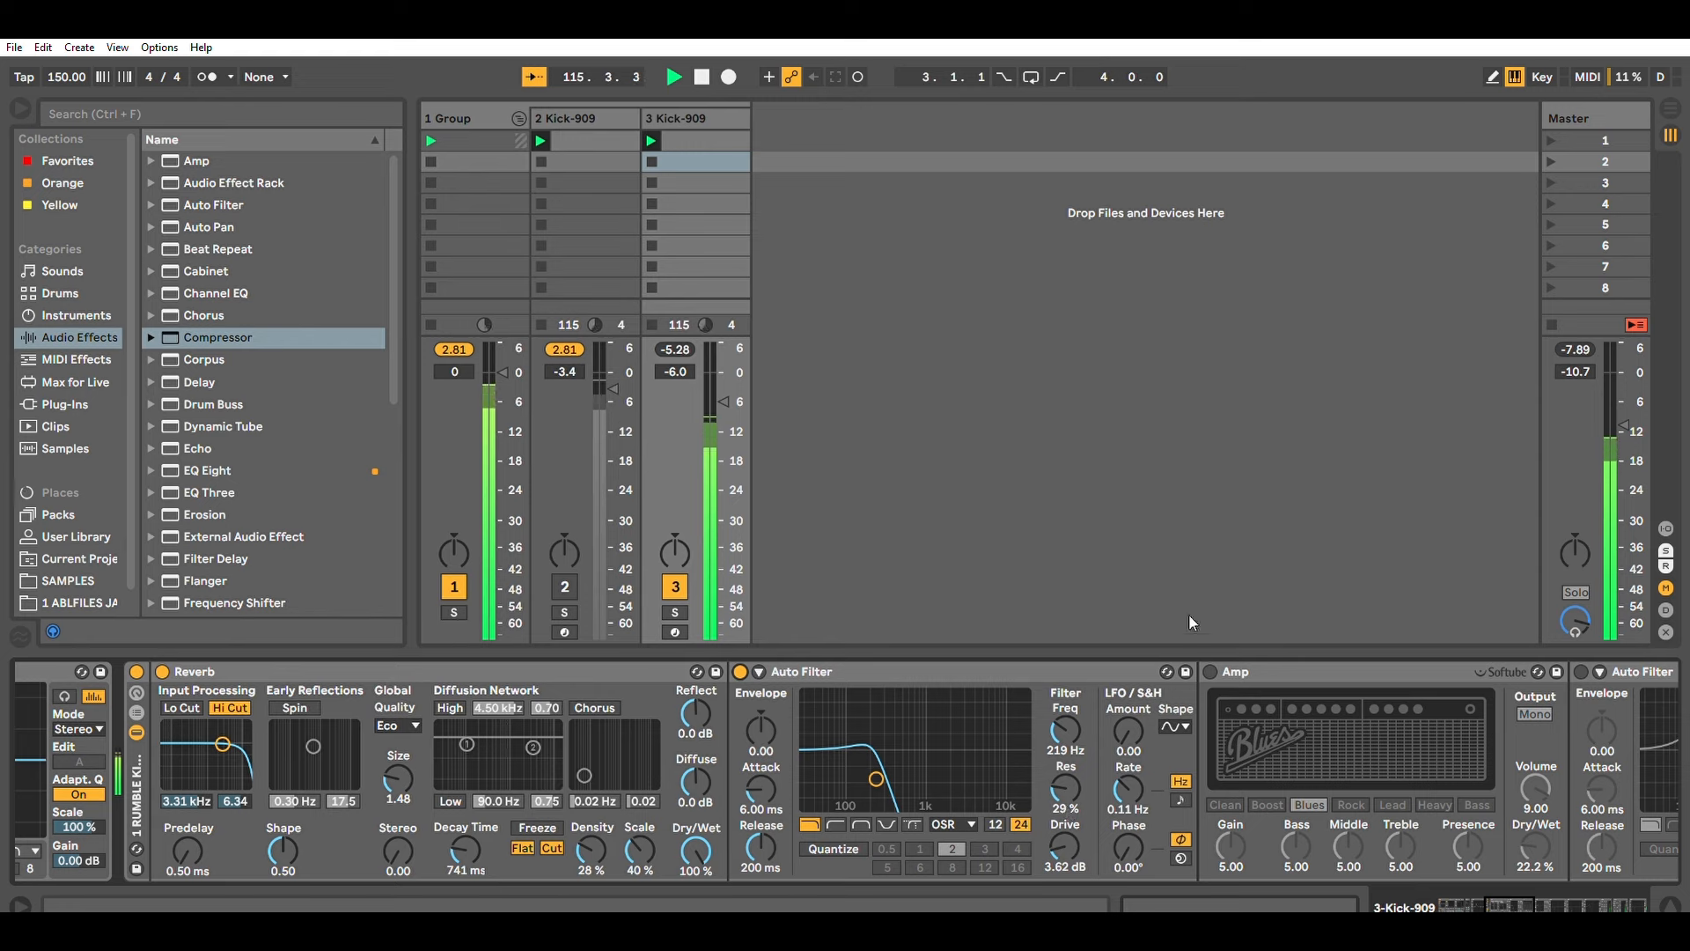
{"action": "left_click", "coordinate": [1210, 671]}
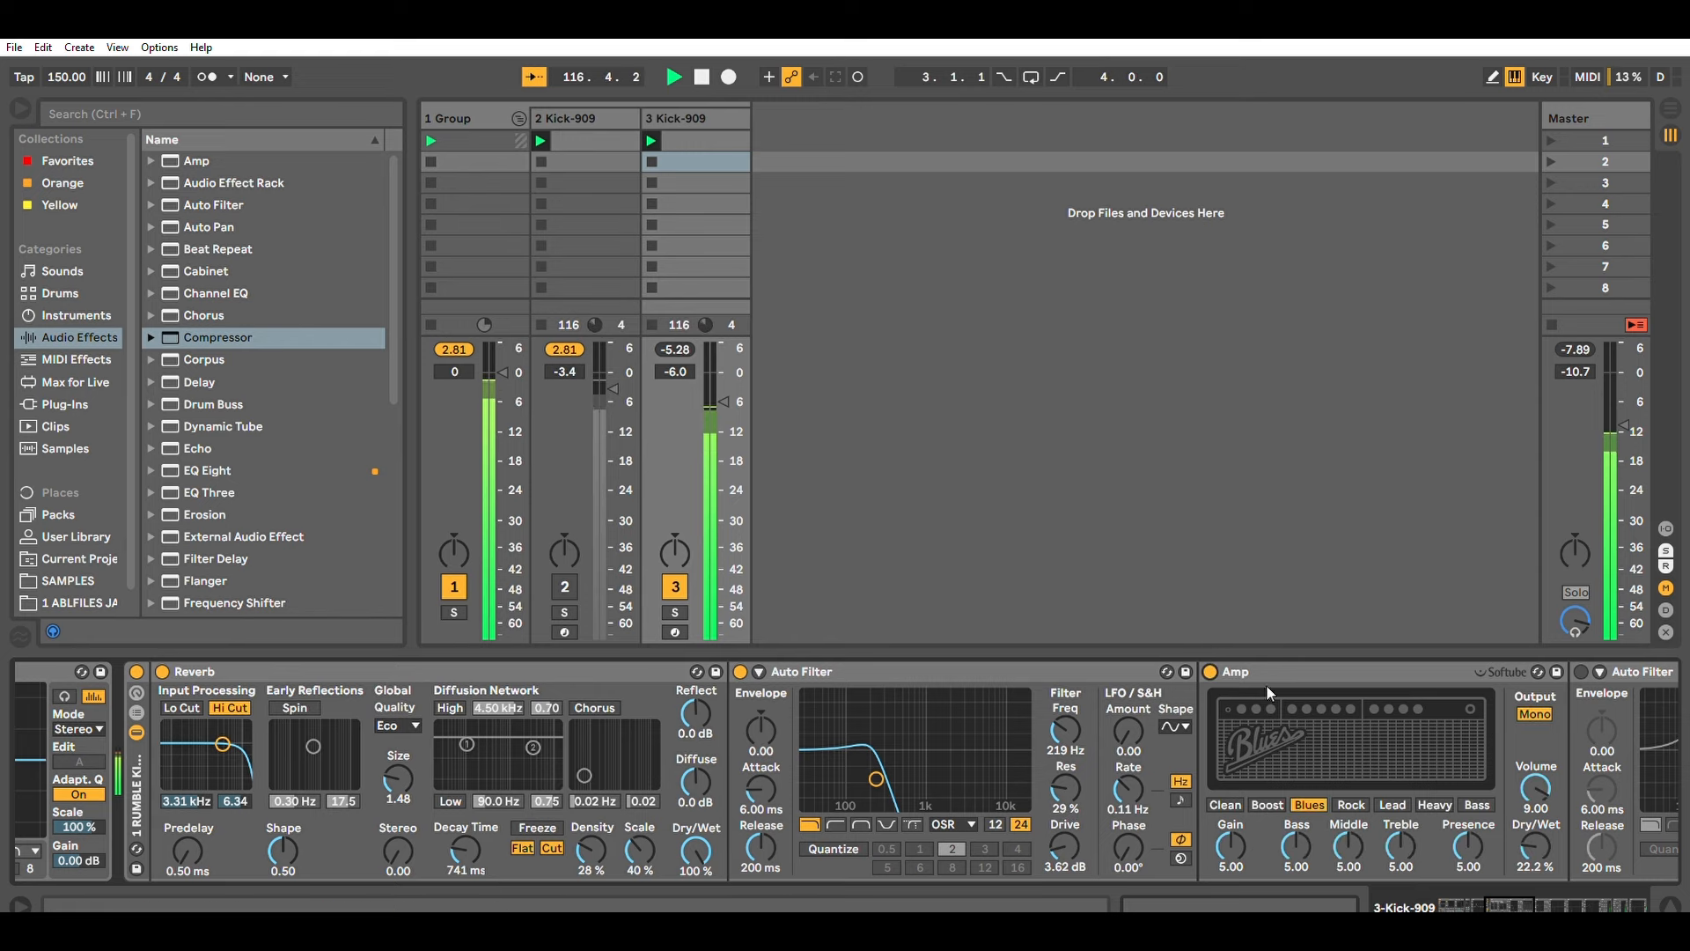
{"action": "mouse_move", "coordinate": [1542, 893]}
{"action": "left_mouse_down"}
{"action": "mouse_move", "coordinate": [1560, 896]}
{"action": "mouse_move", "coordinate": [1524, 897]}
{"action": "left_mouse_up"}
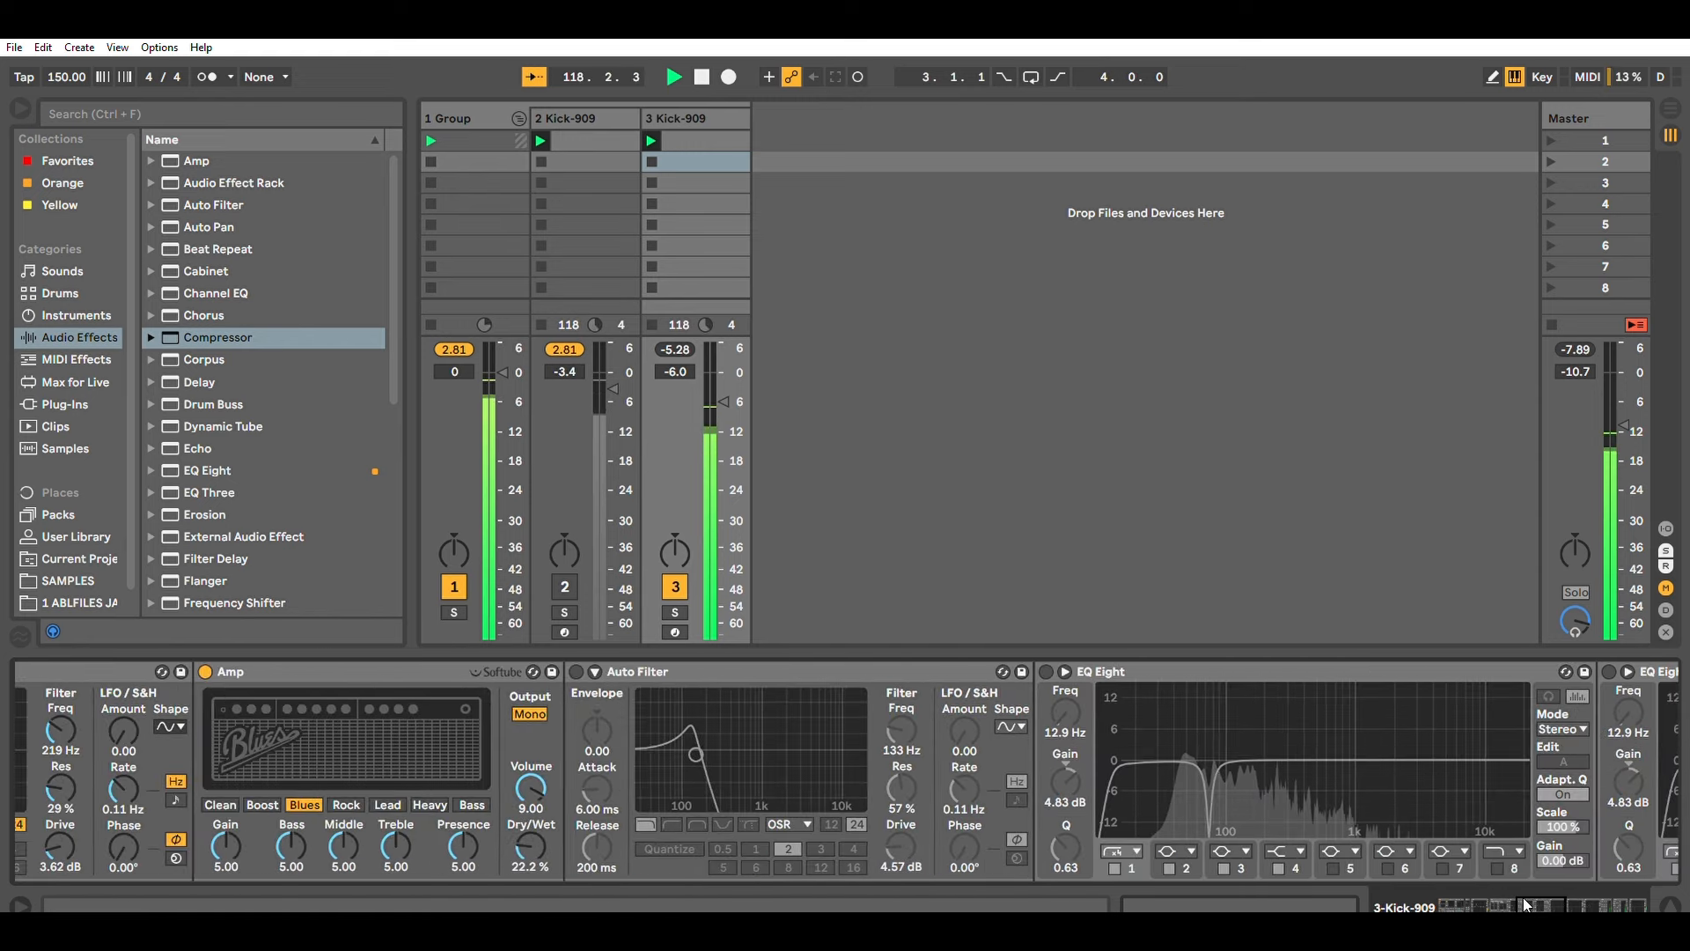
{"action": "left_click", "coordinate": [583, 672]}
{"action": "left_click", "coordinate": [576, 670]}
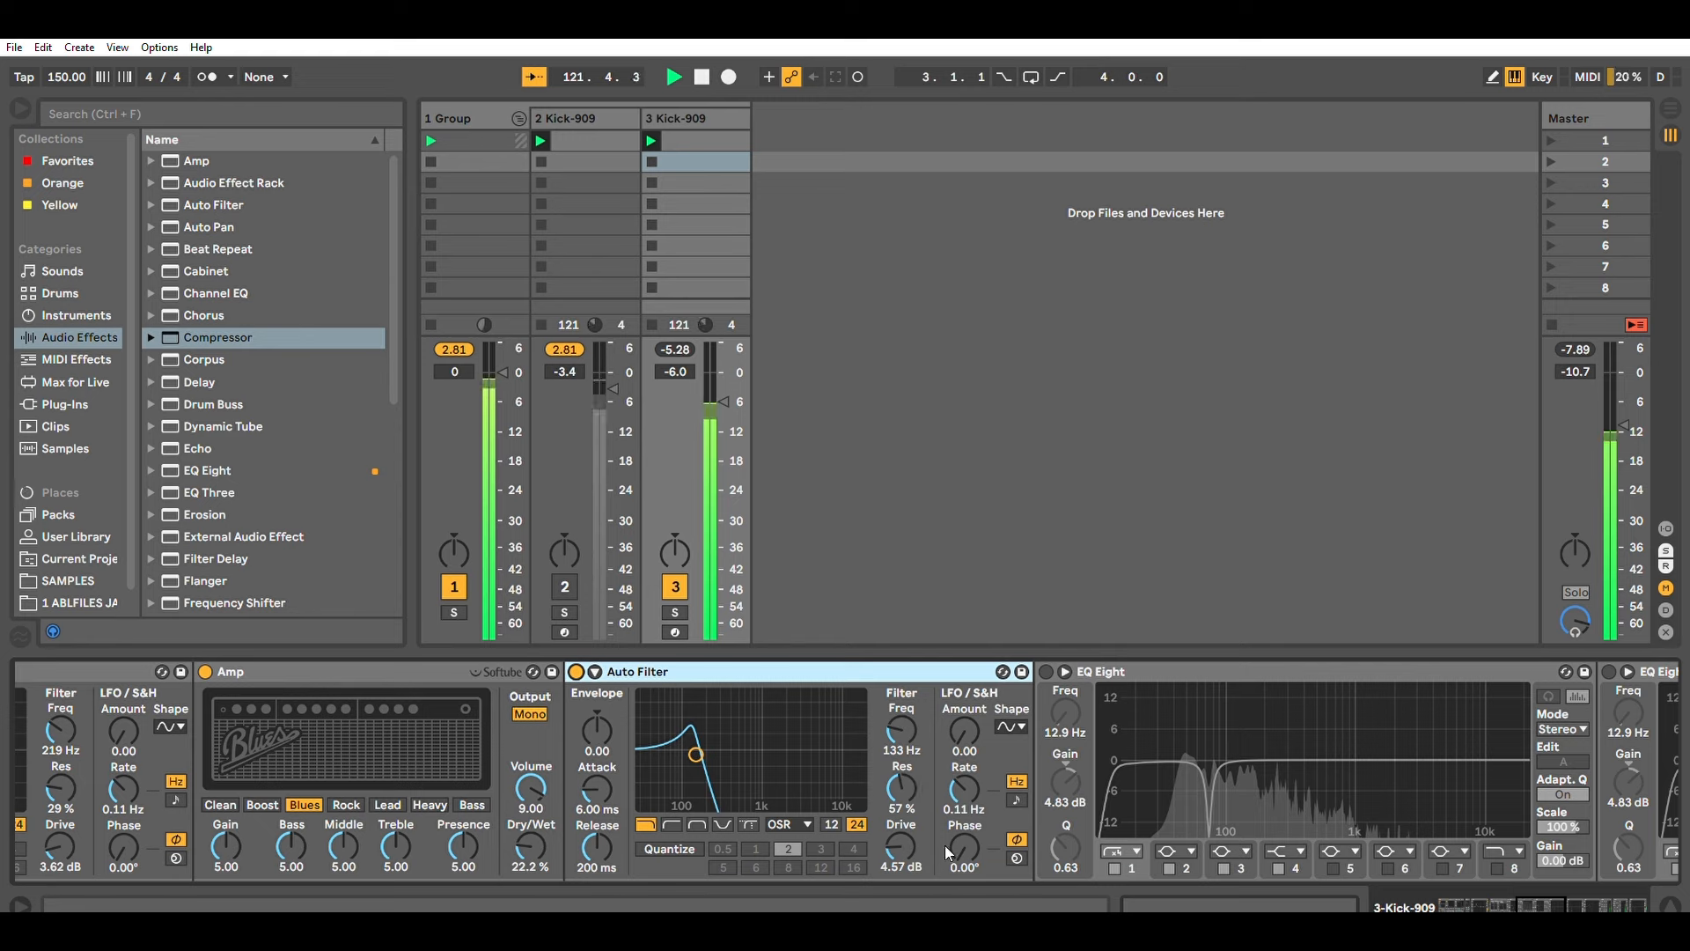
Unmute the second Kick-909 track and enable the sidechain Compressor on the third track.
{"action": "left_click_drag", "start_coordinate": [1549, 898], "coordinate": [1610, 906]}
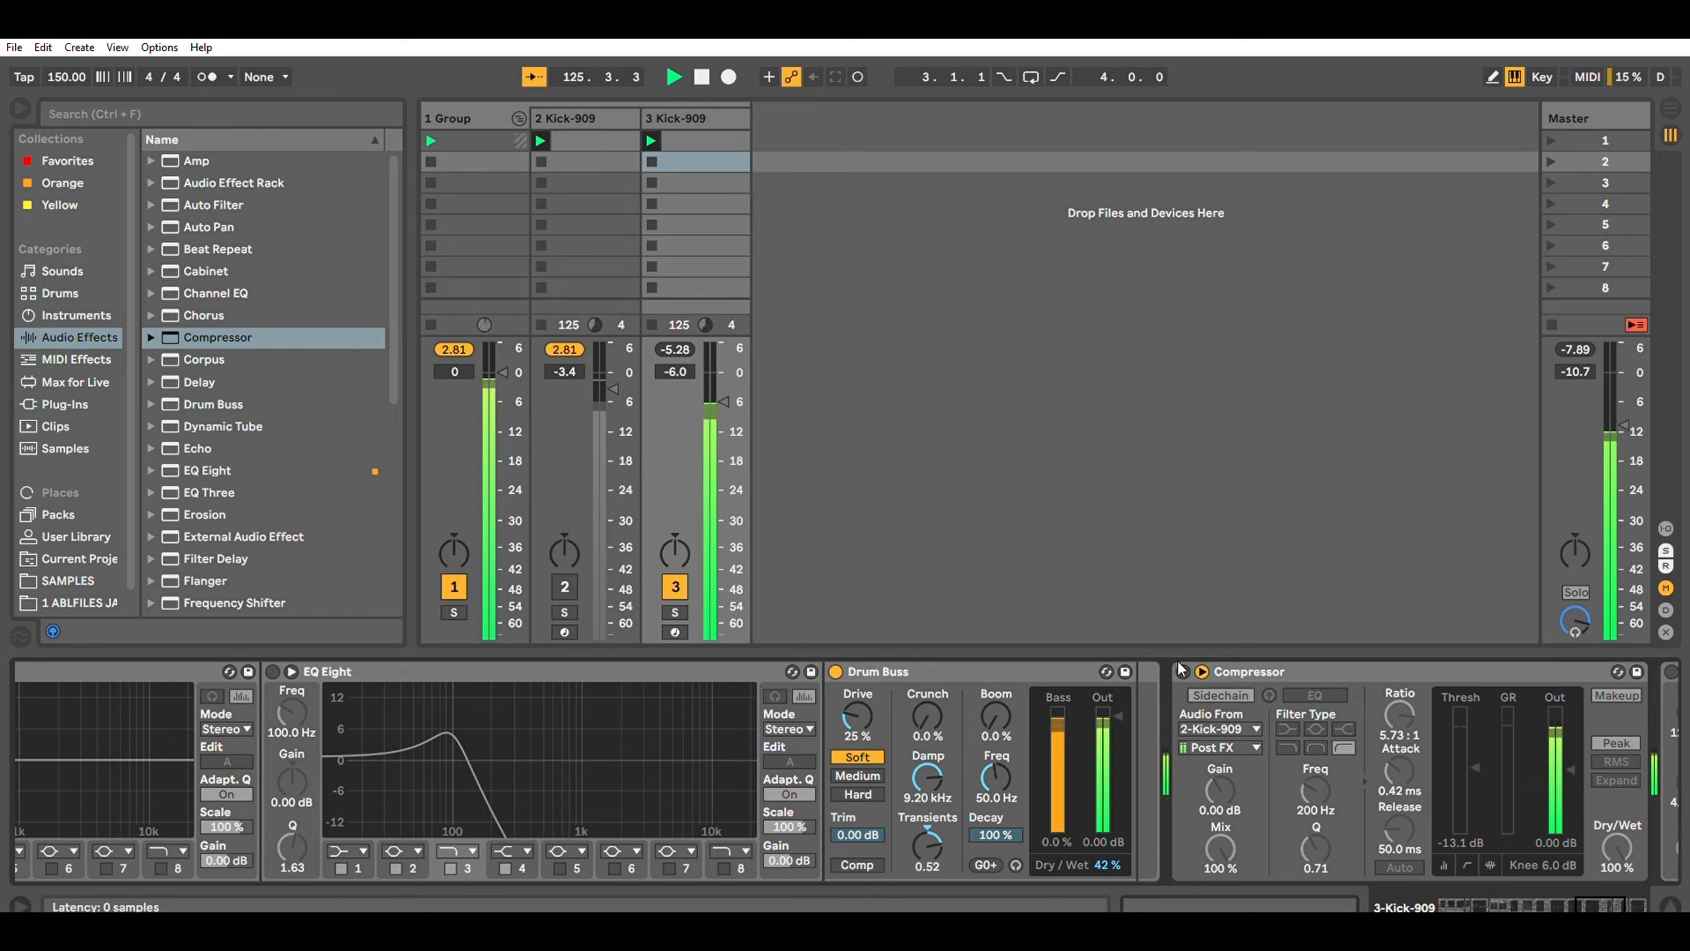
{"action": "left_click", "coordinate": [568, 582]}
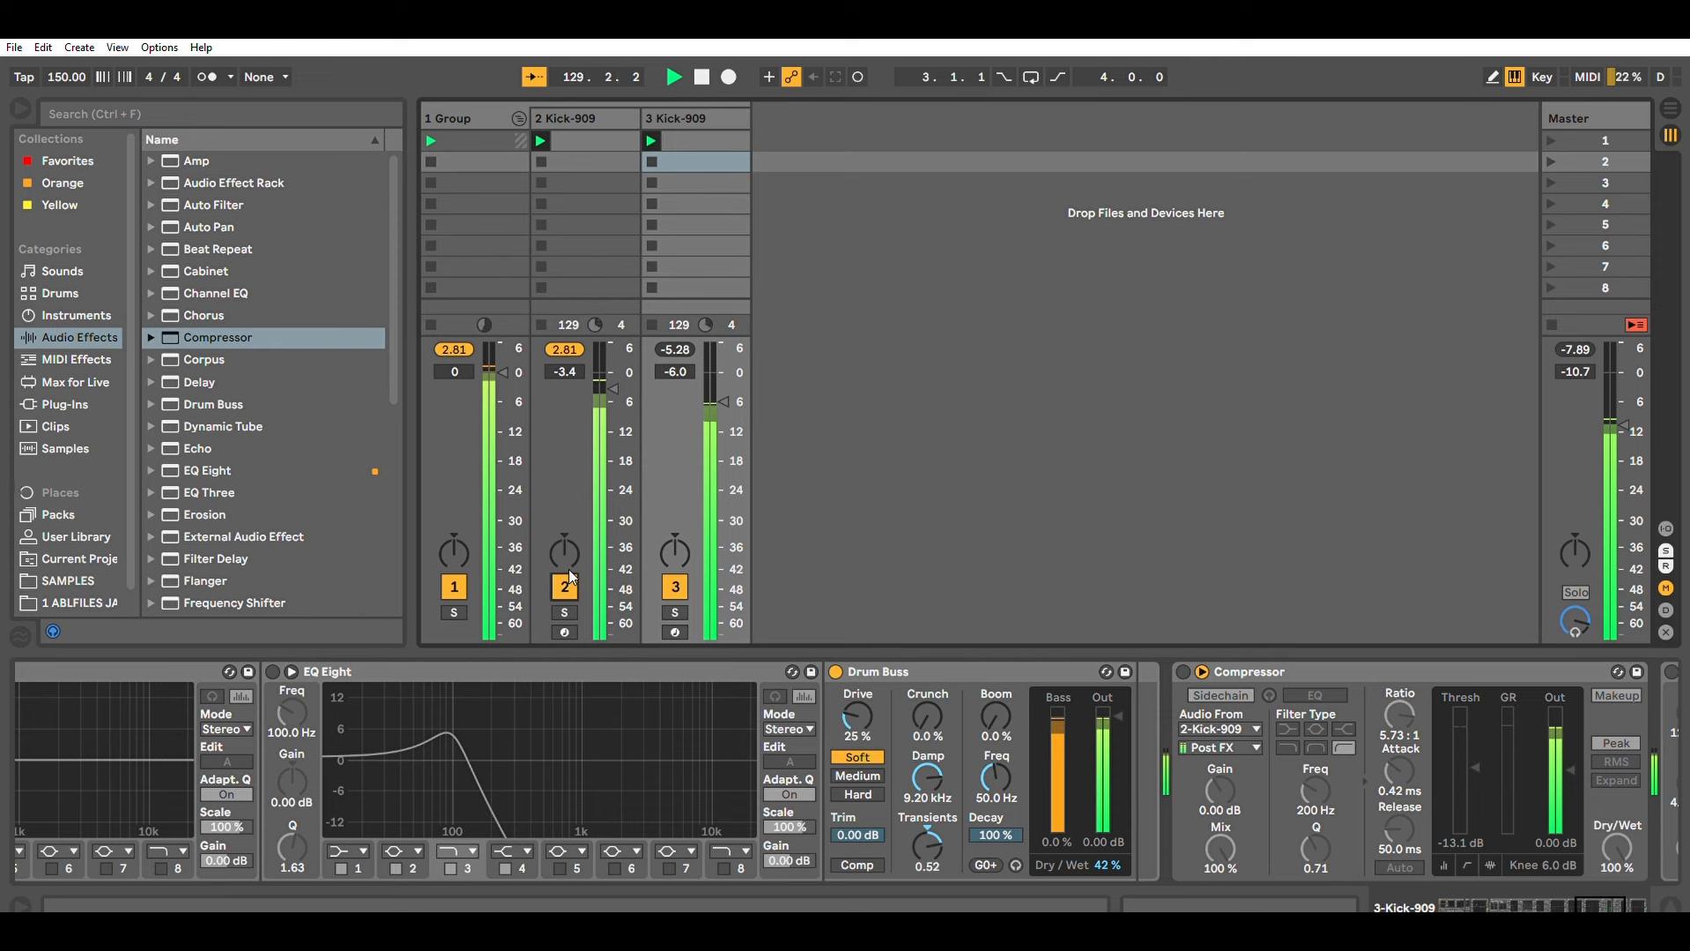
{"action": "left_click", "coordinate": [1182, 670]}
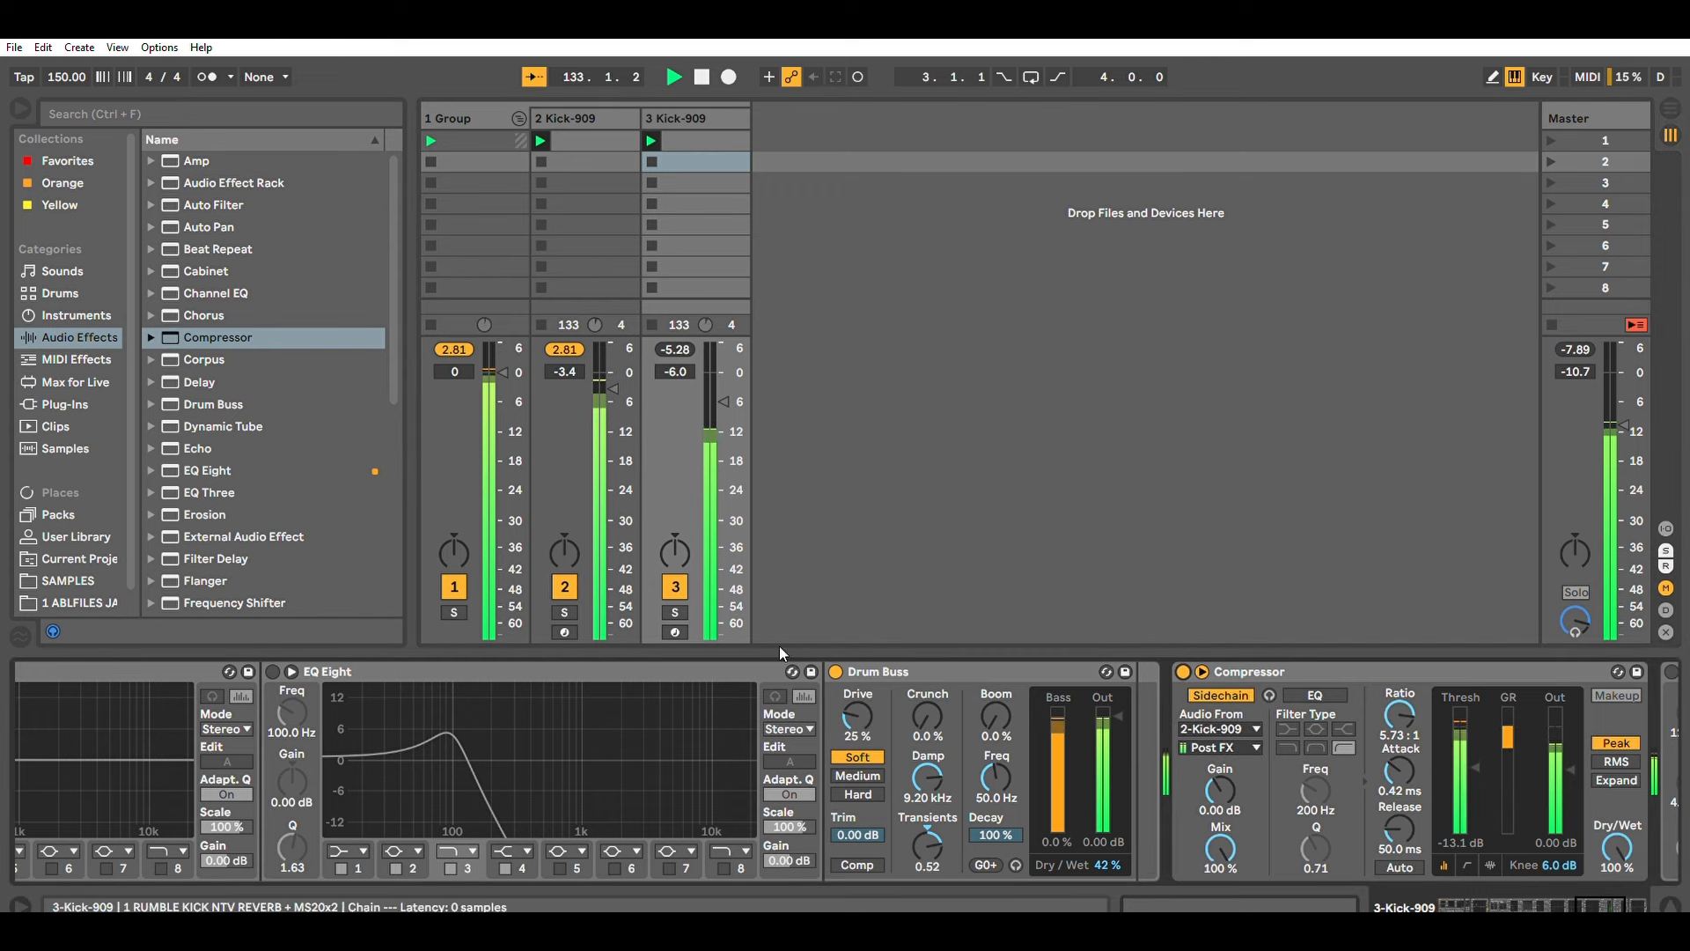
Briefly mute the second track and bypass the third track's Compressor for comparison, and set the Compressor's Ratio to 9.00:1.
{"action": "left_click", "coordinate": [568, 584]}
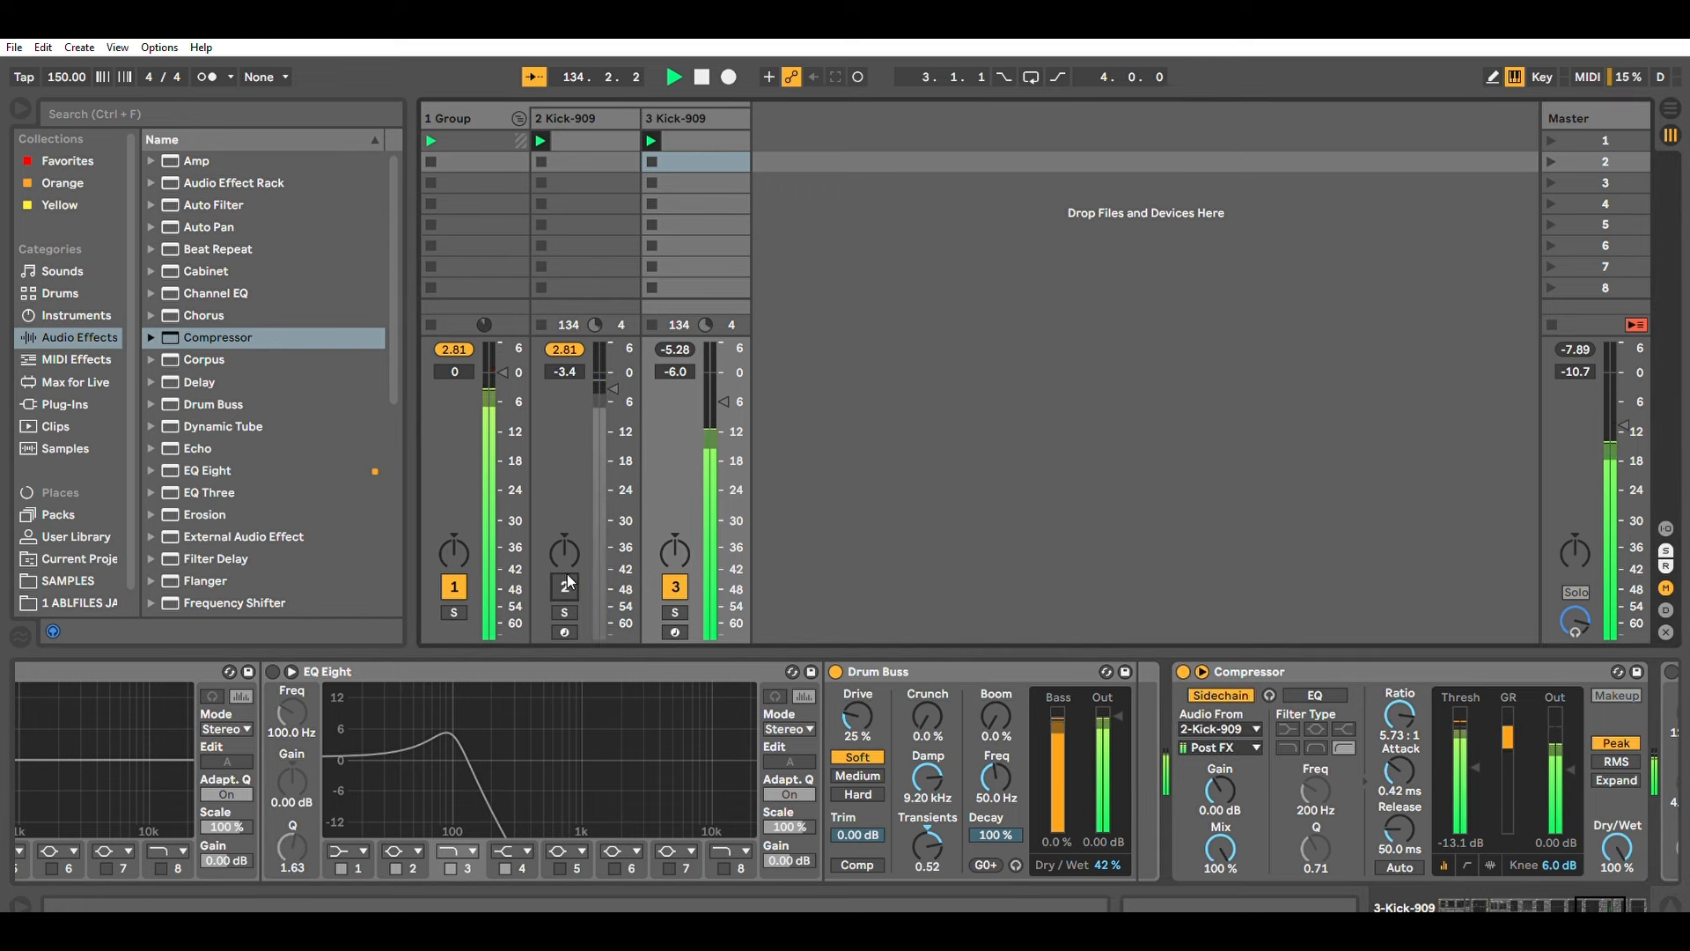
{"action": "left_click", "coordinate": [564, 586]}
{"action": "left_click", "coordinate": [1182, 671]}
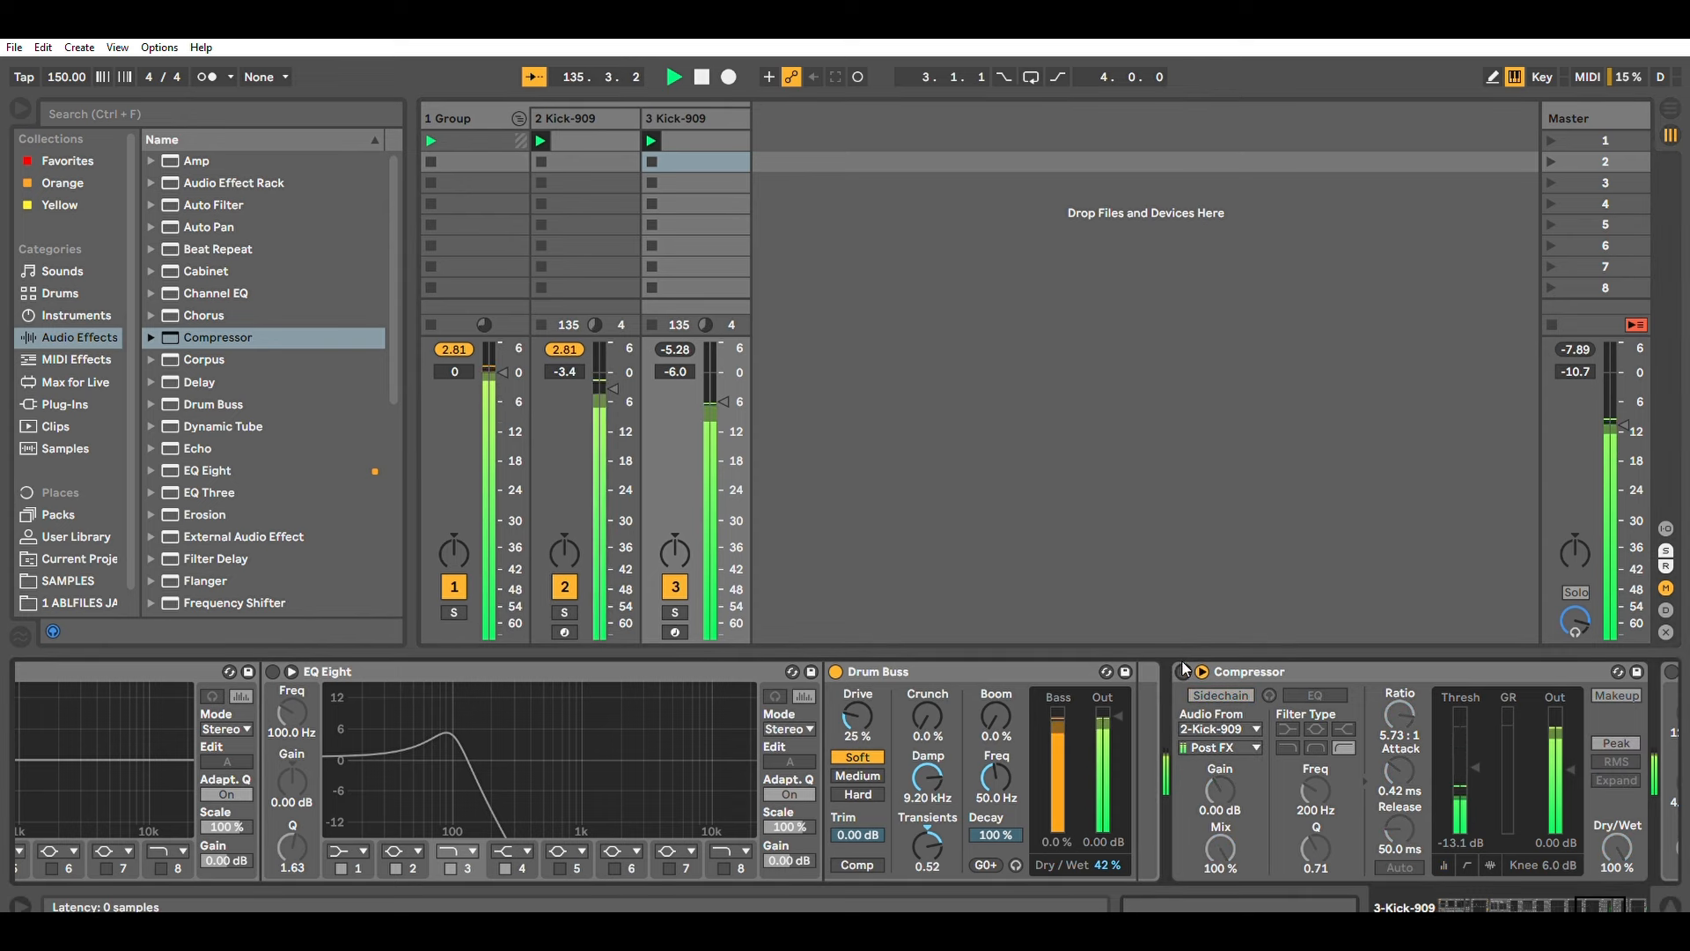
{"action": "left_click", "coordinate": [1183, 671]}
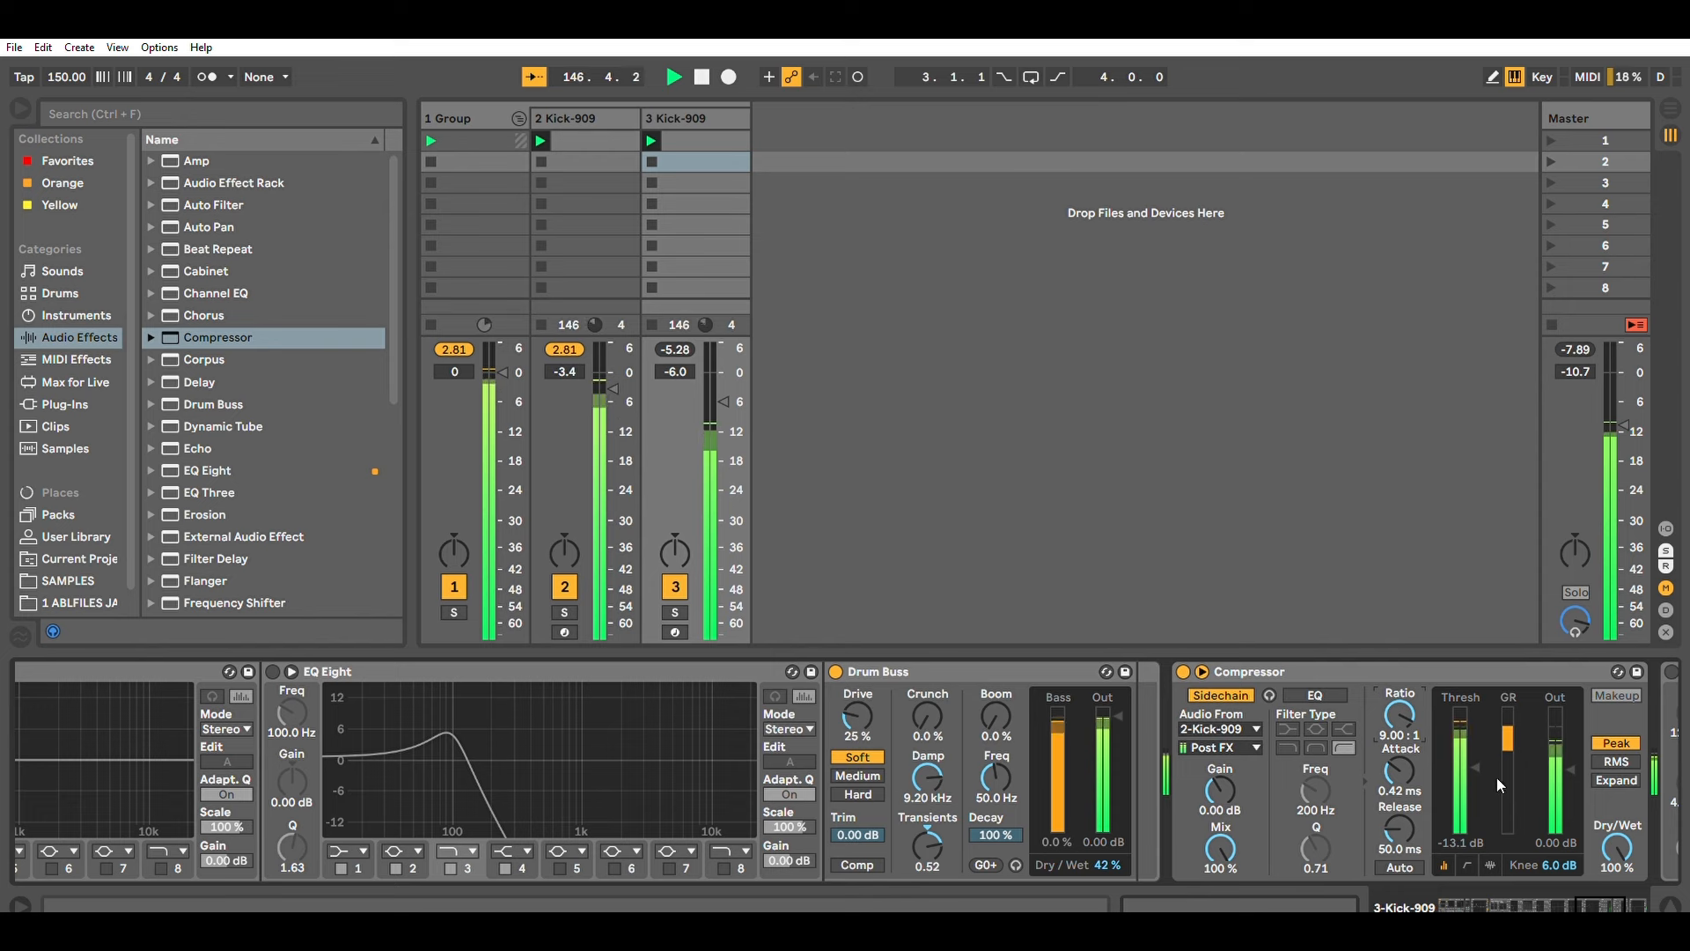
Copy the second Kick-909 track's EQ Eight onto the third track, directly after the sidechain Compressor.
{"action": "left_click", "coordinate": [723, 106]}
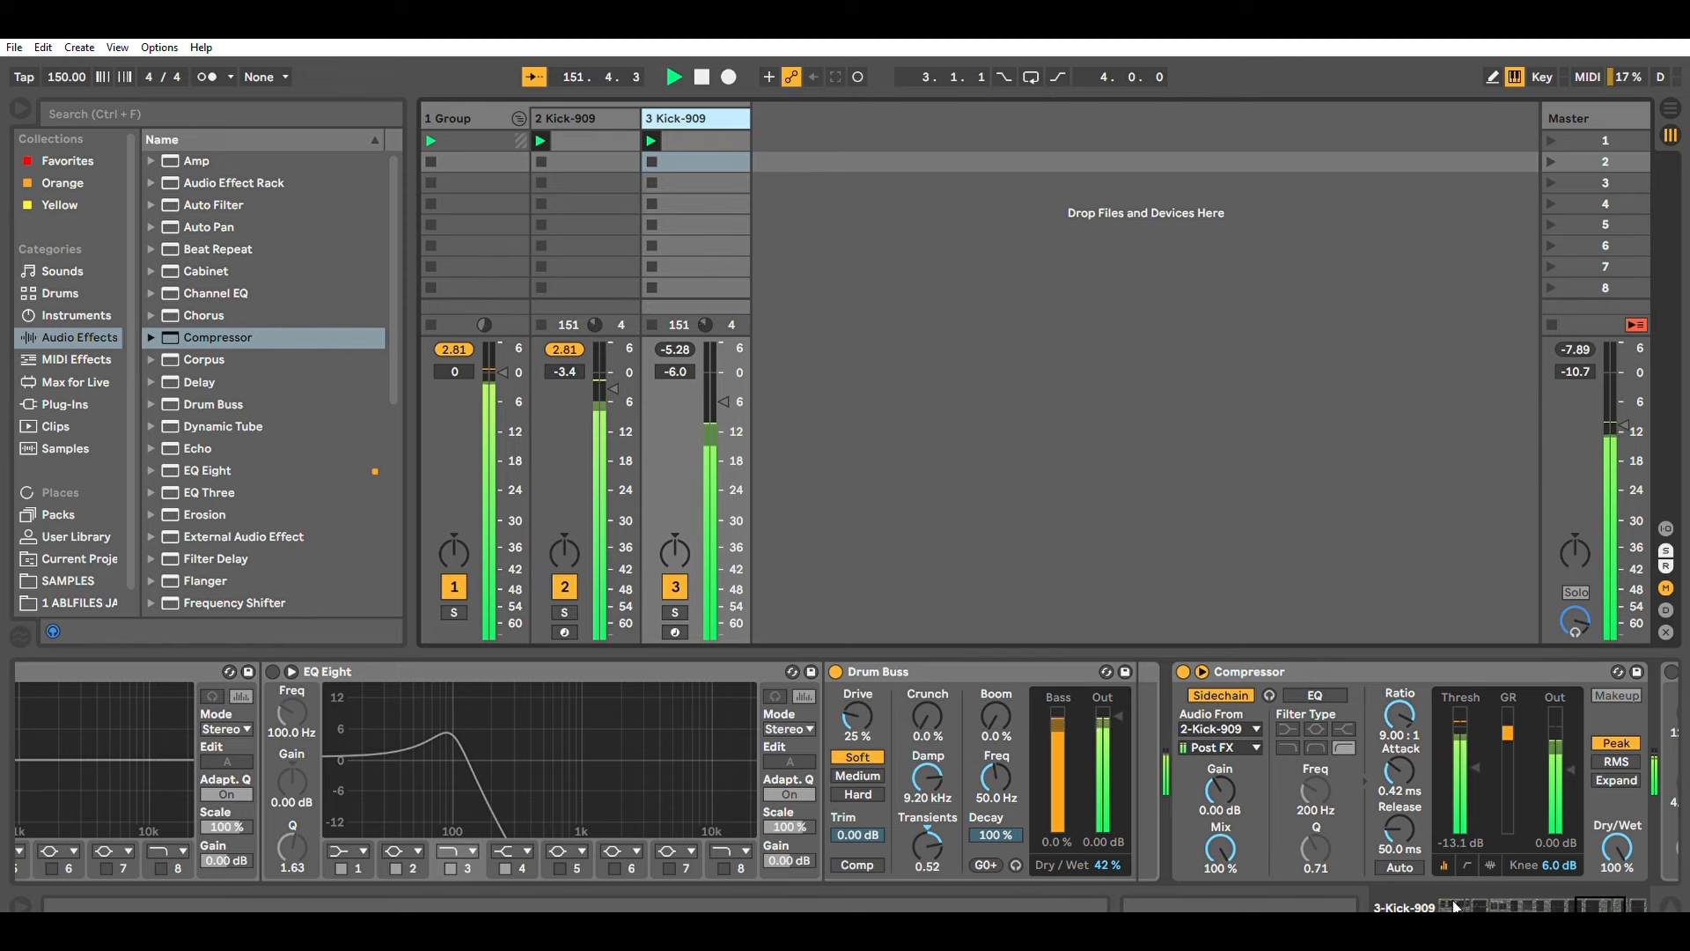
{"action": "left_click_drag", "start_coordinate": [1588, 891], "coordinate": [1611, 888]}
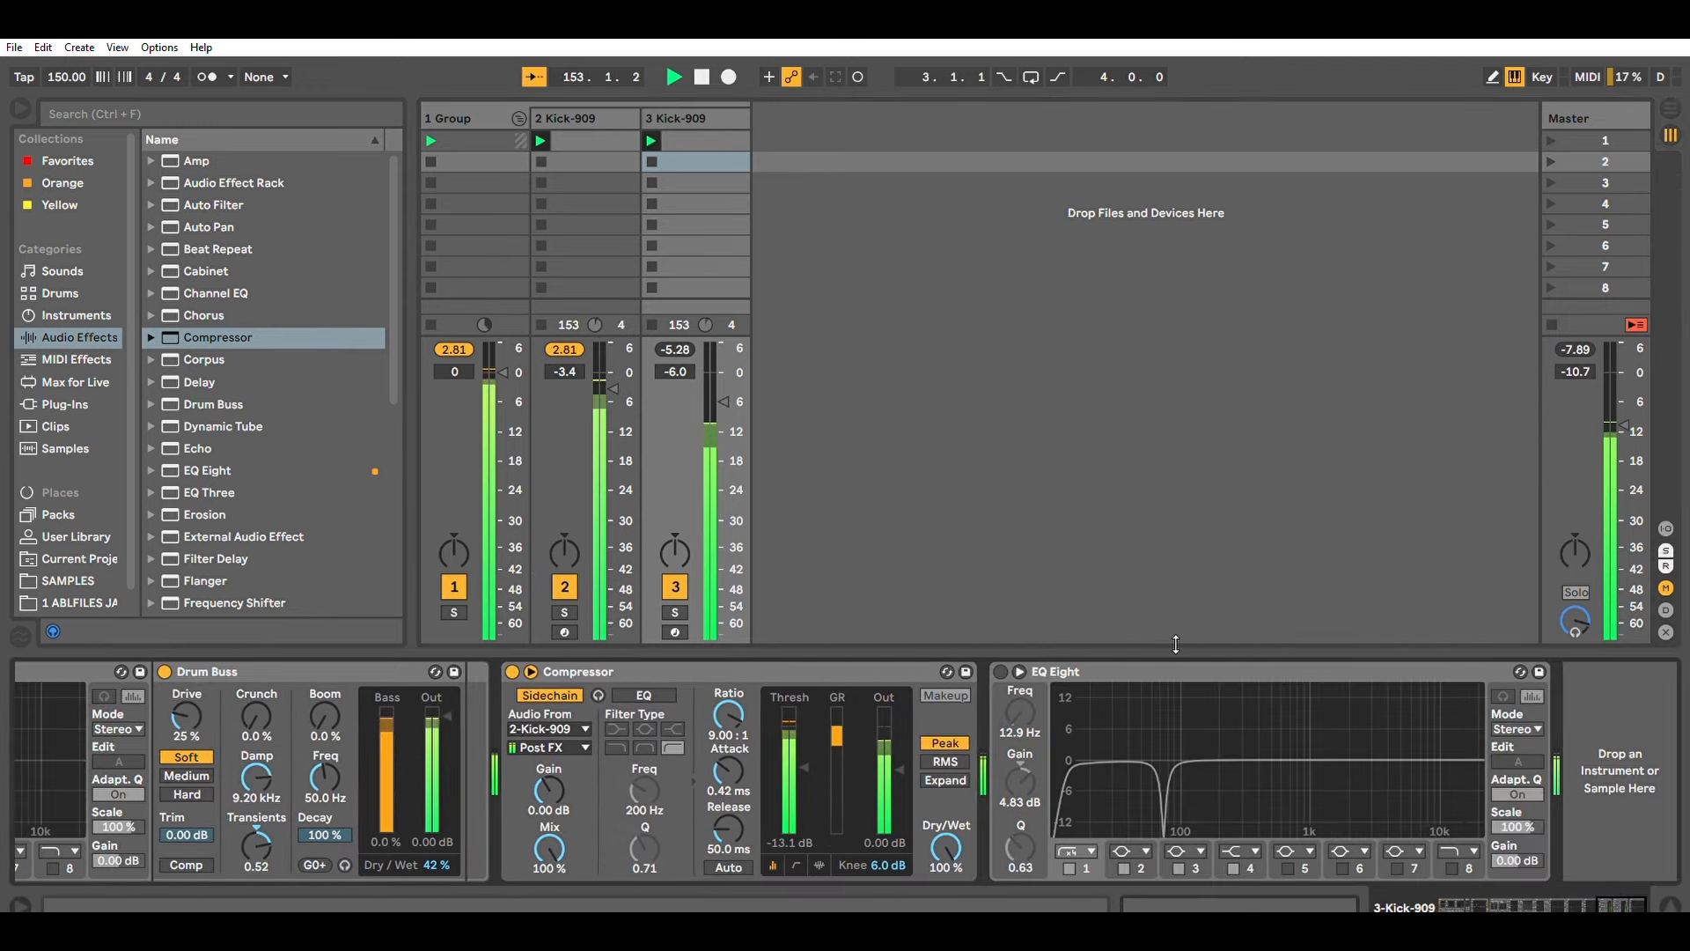
{"action": "left_click", "coordinate": [1049, 670]}
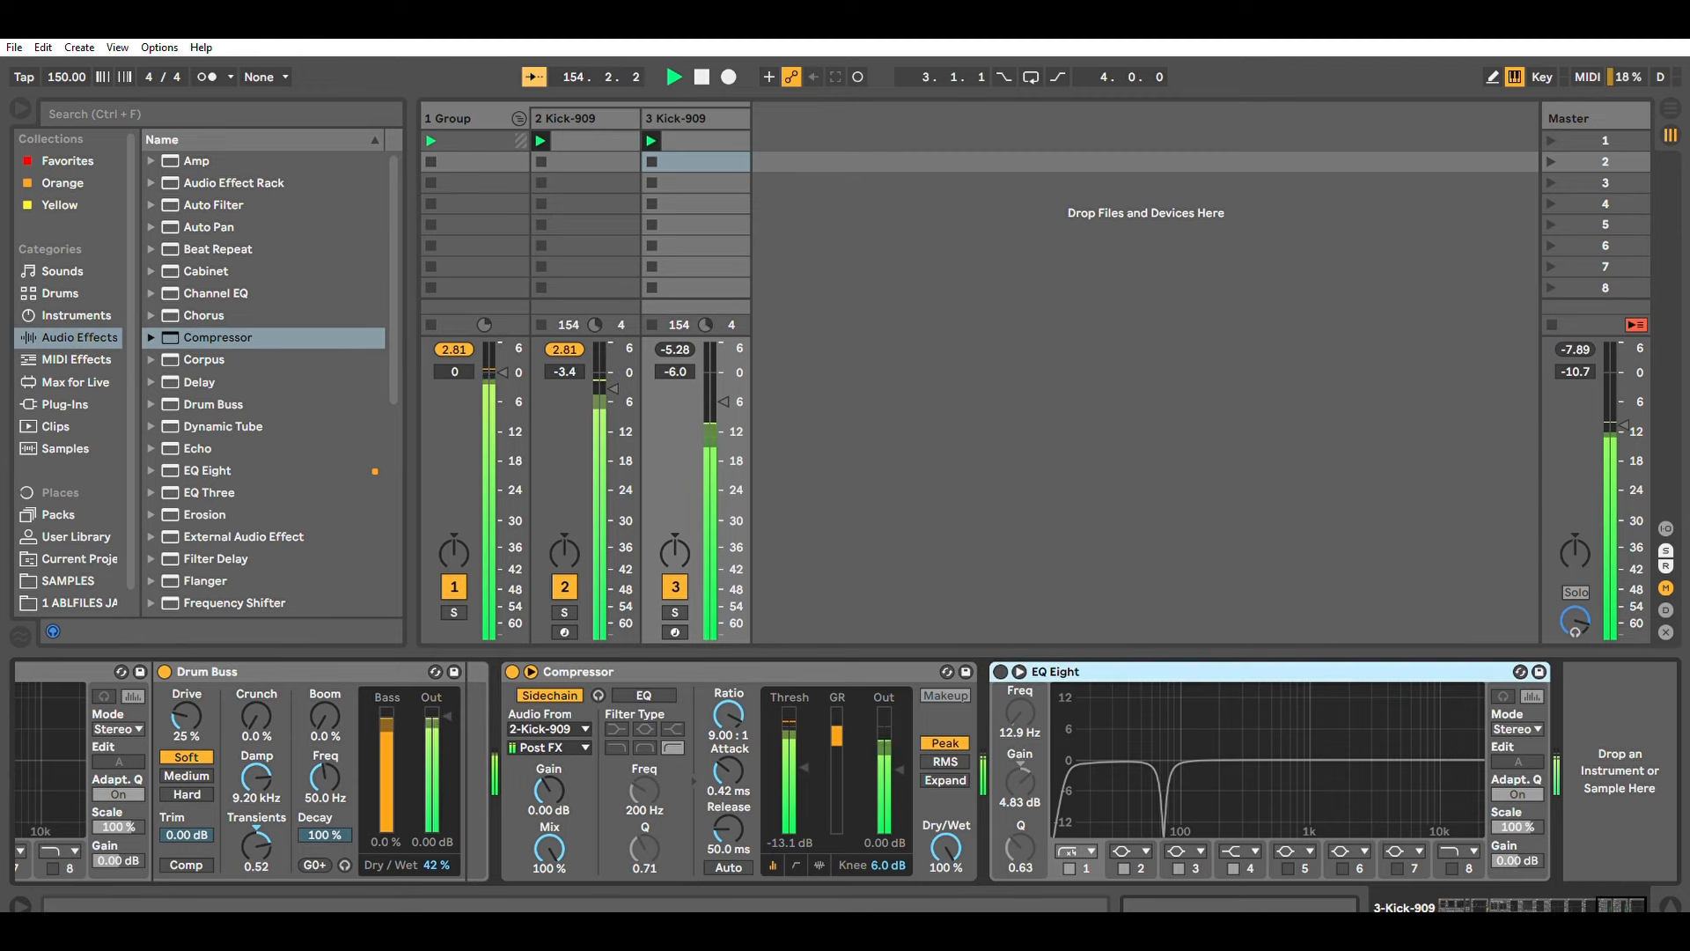
{"action": "left_click", "coordinate": [588, 118]}
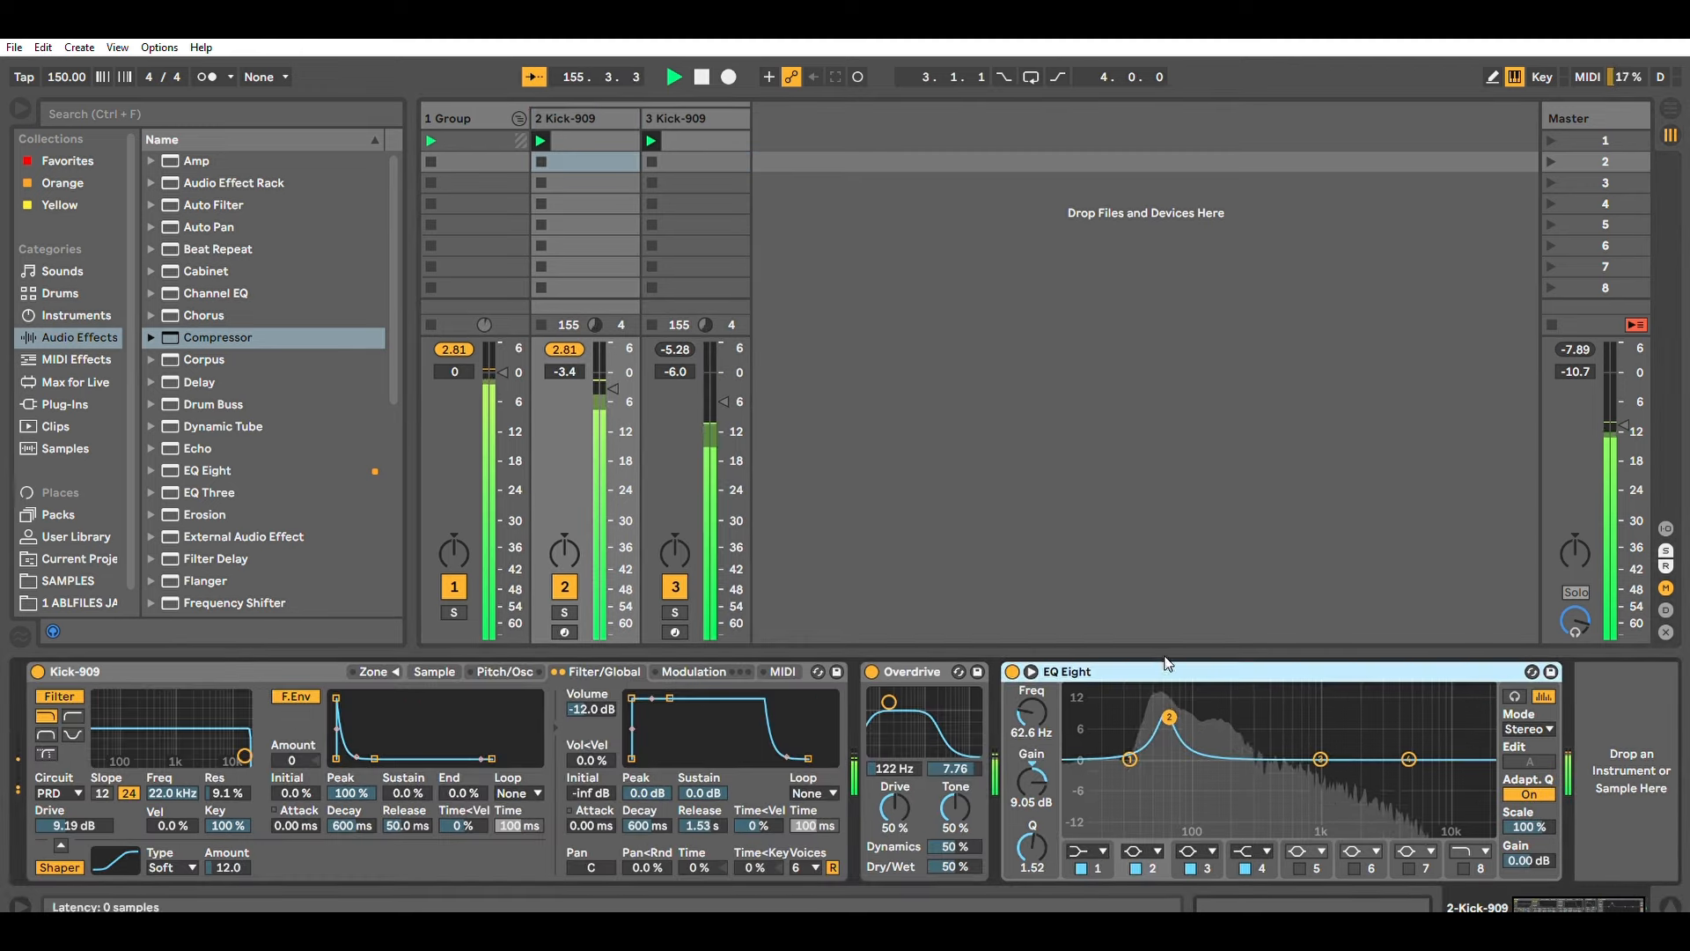
{"action": "left_click", "coordinate": [582, 116]}
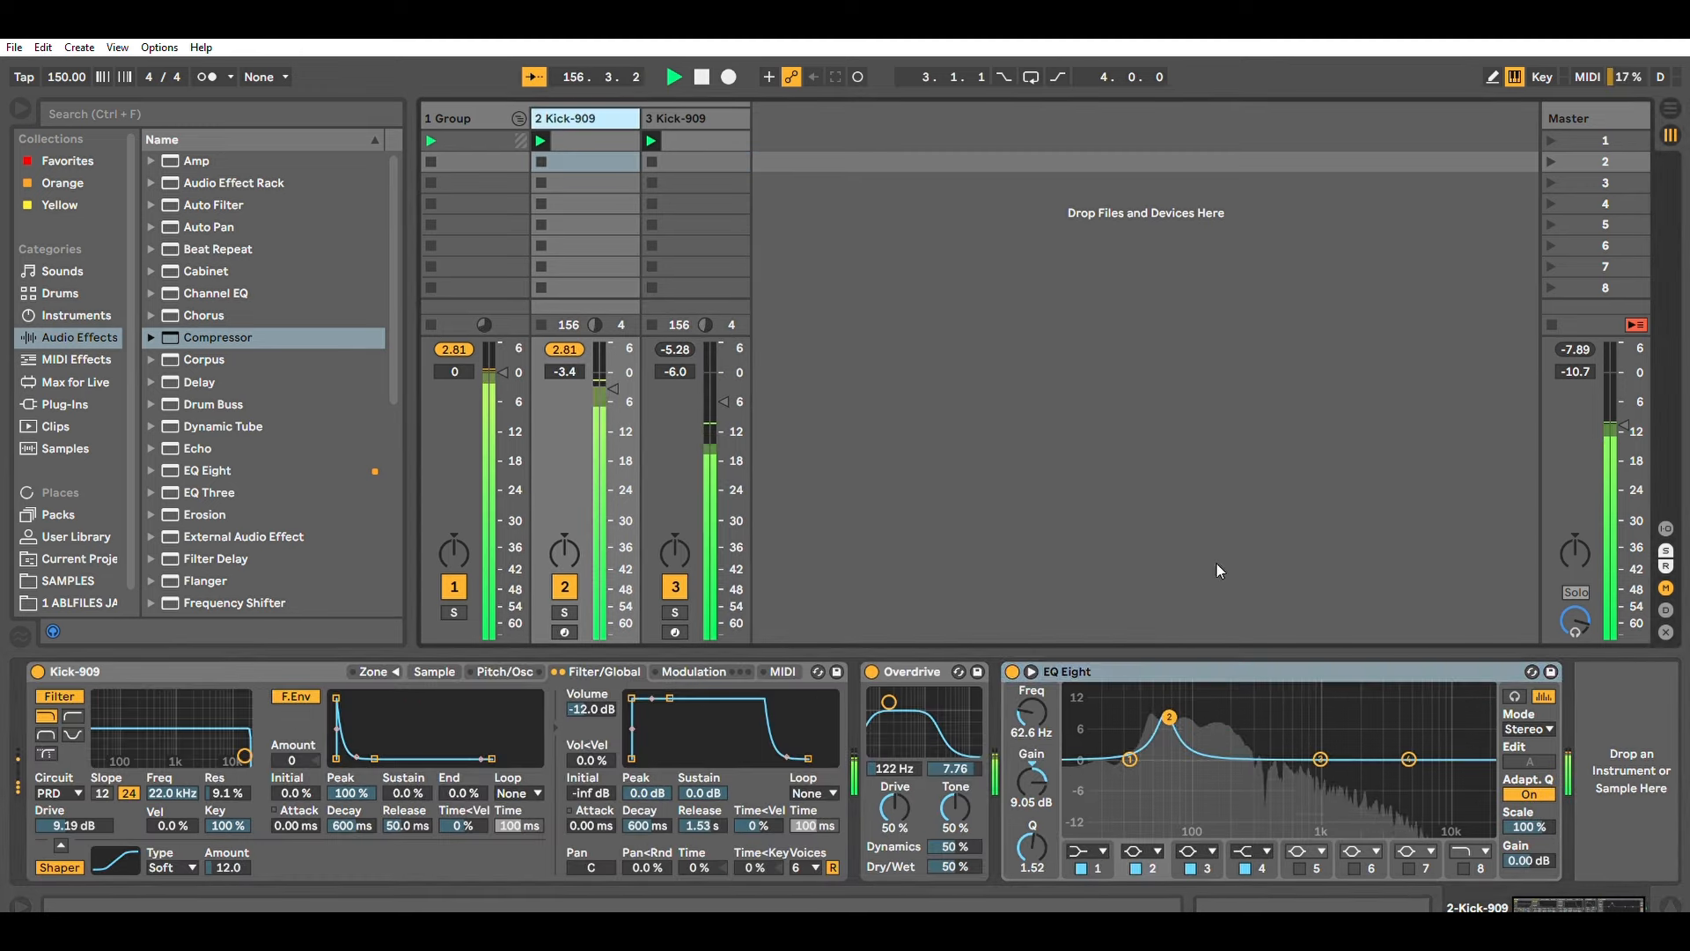
{"action": "left_click", "coordinate": [1180, 667]}
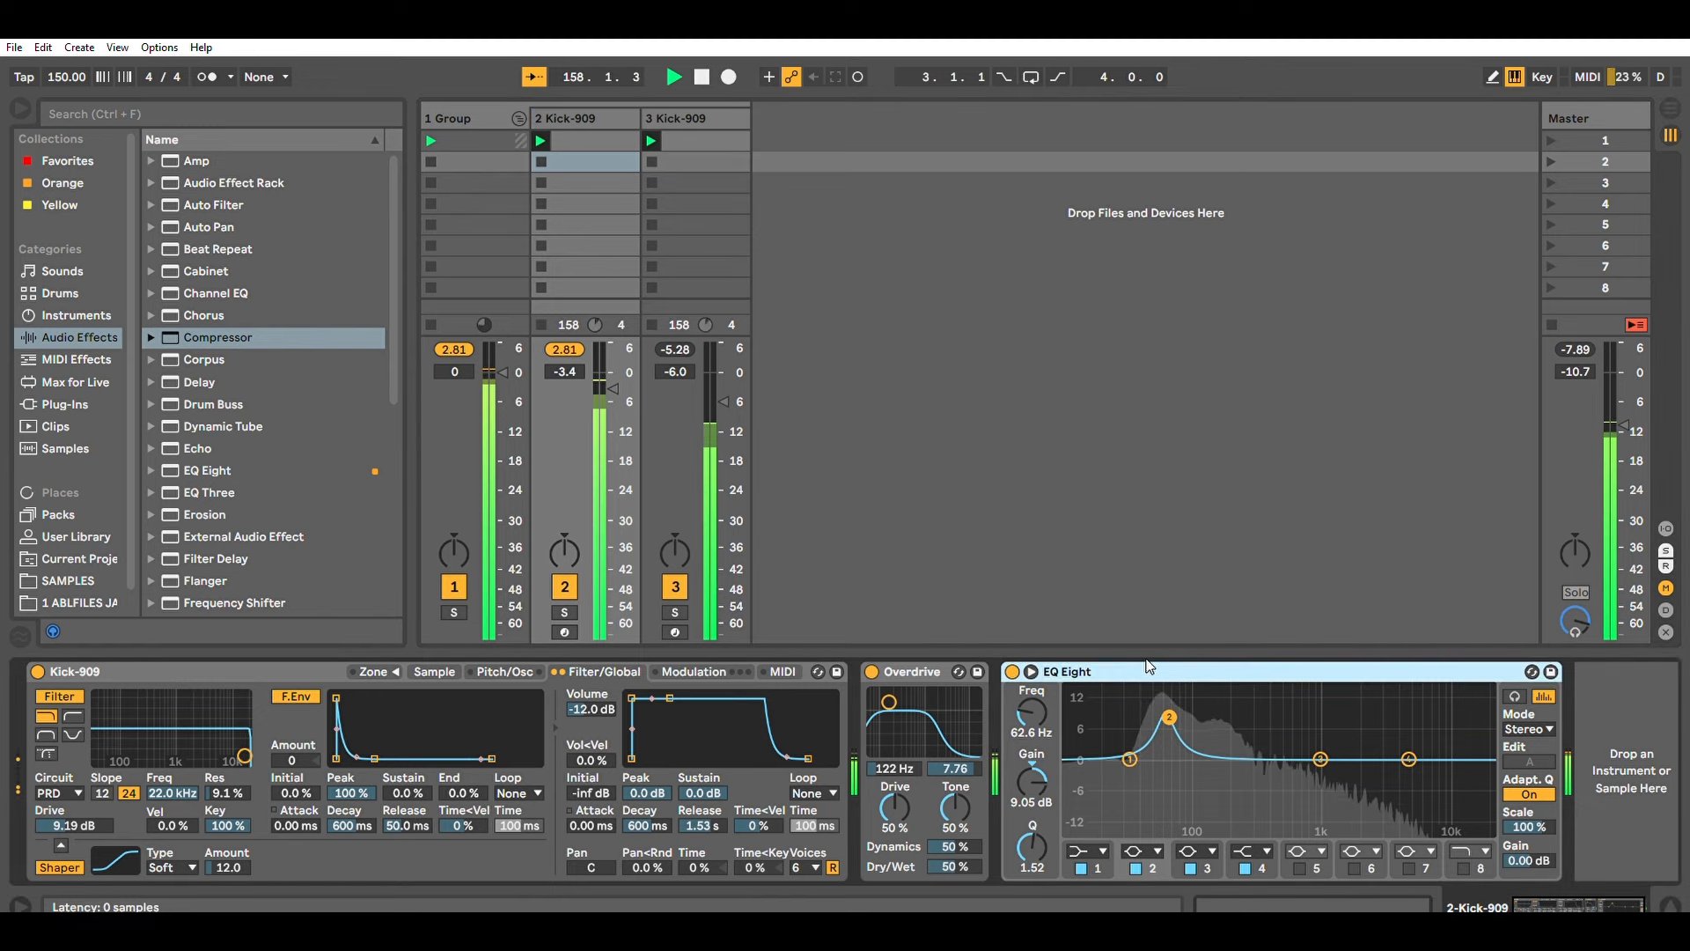
{"action": "left_click_drag", "start_coordinate": [1149, 669], "coordinate": [729, 88]}
{"action": "left_click_drag", "start_coordinate": [1160, 634], "coordinate": [1038, 708]}
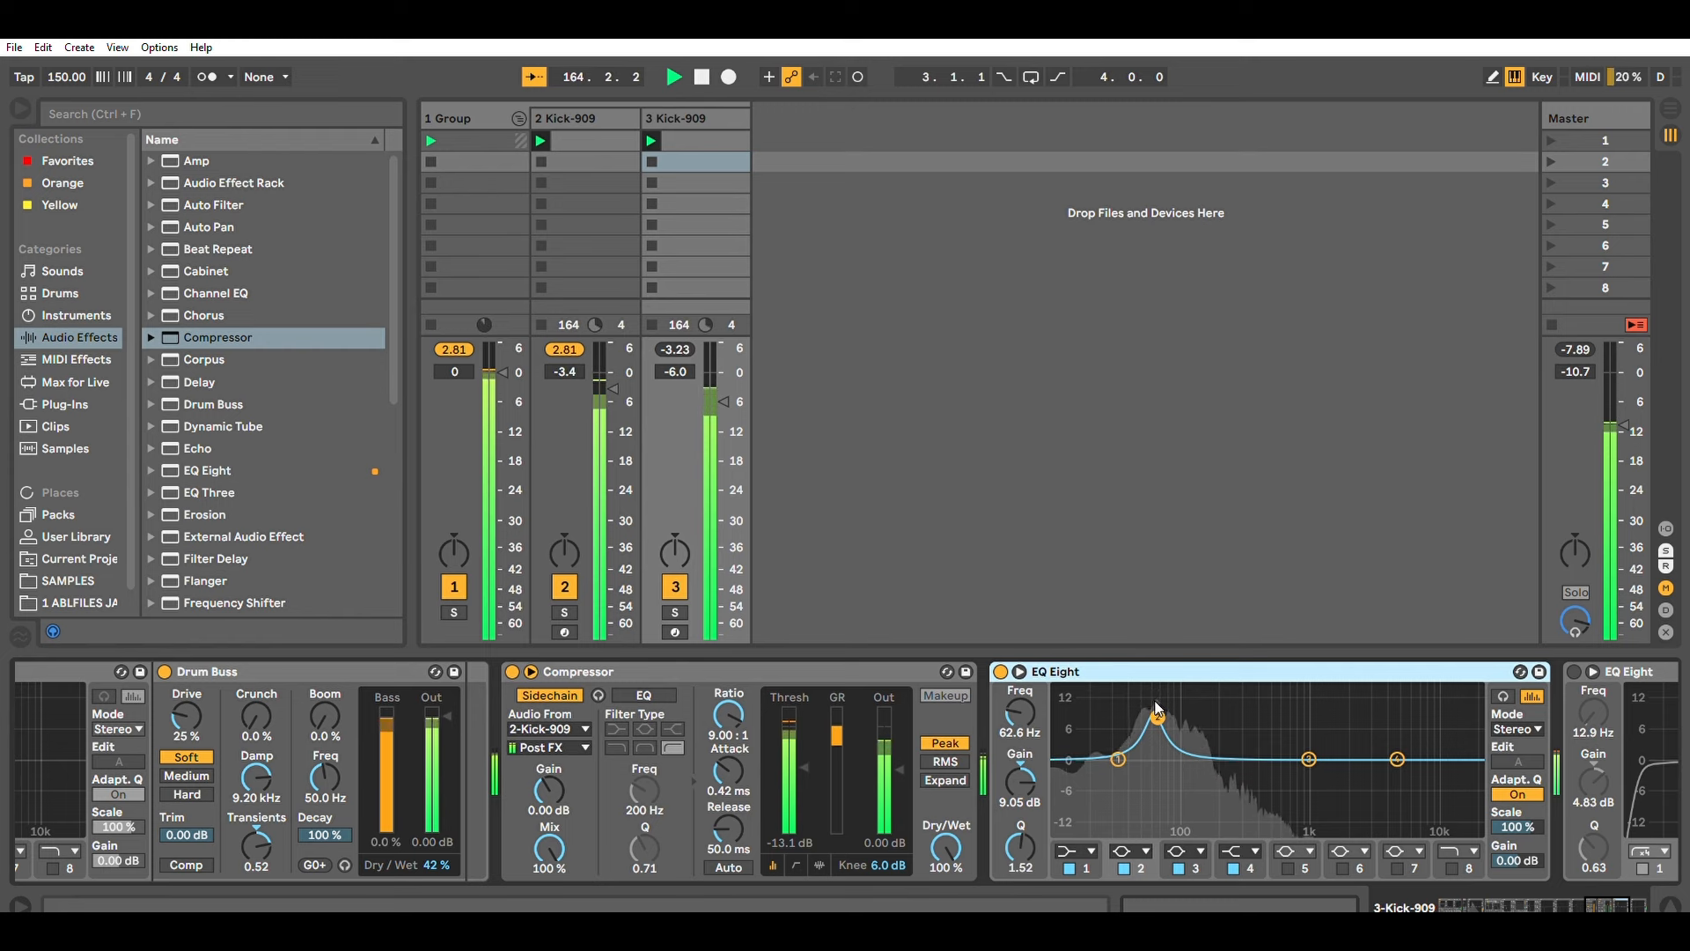
On the copied EQ Eight, set band 2 to -15.0 dB with Q 2.11 and make band 1 a low cut at 12.1 Hz with Q 0.63.
{"action": "left_click_drag", "start_coordinate": [1020, 782], "coordinate": [1020, 880]}
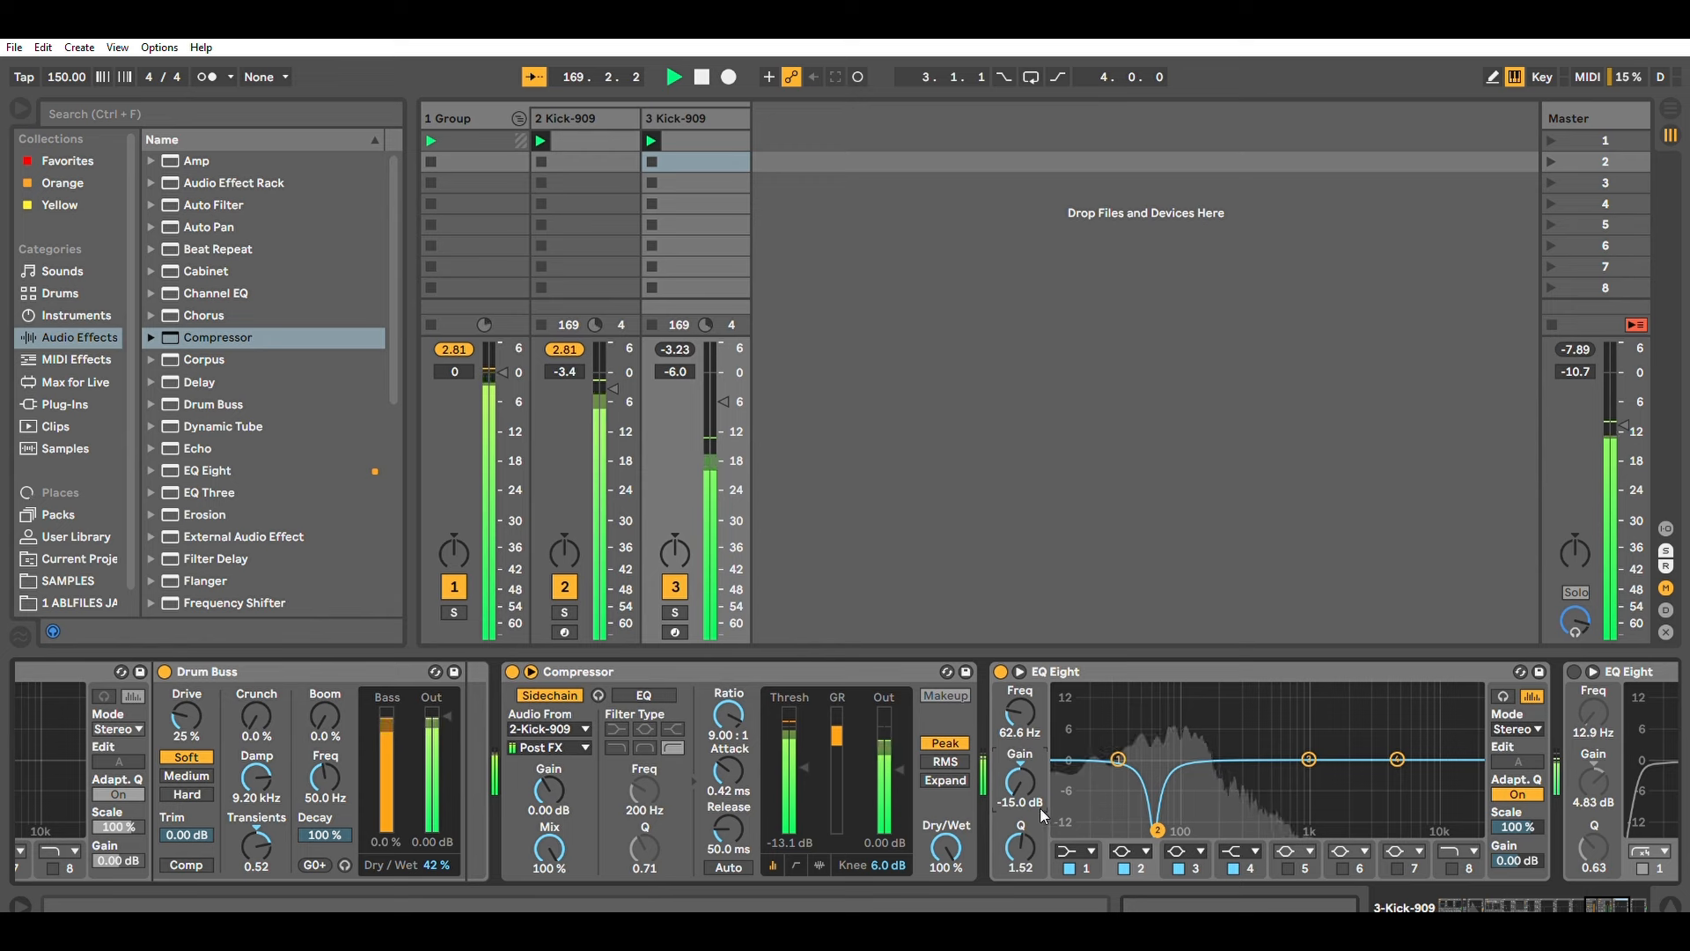
{"action": "left_click_drag", "start_coordinate": [1034, 845], "coordinate": [1034, 834]}
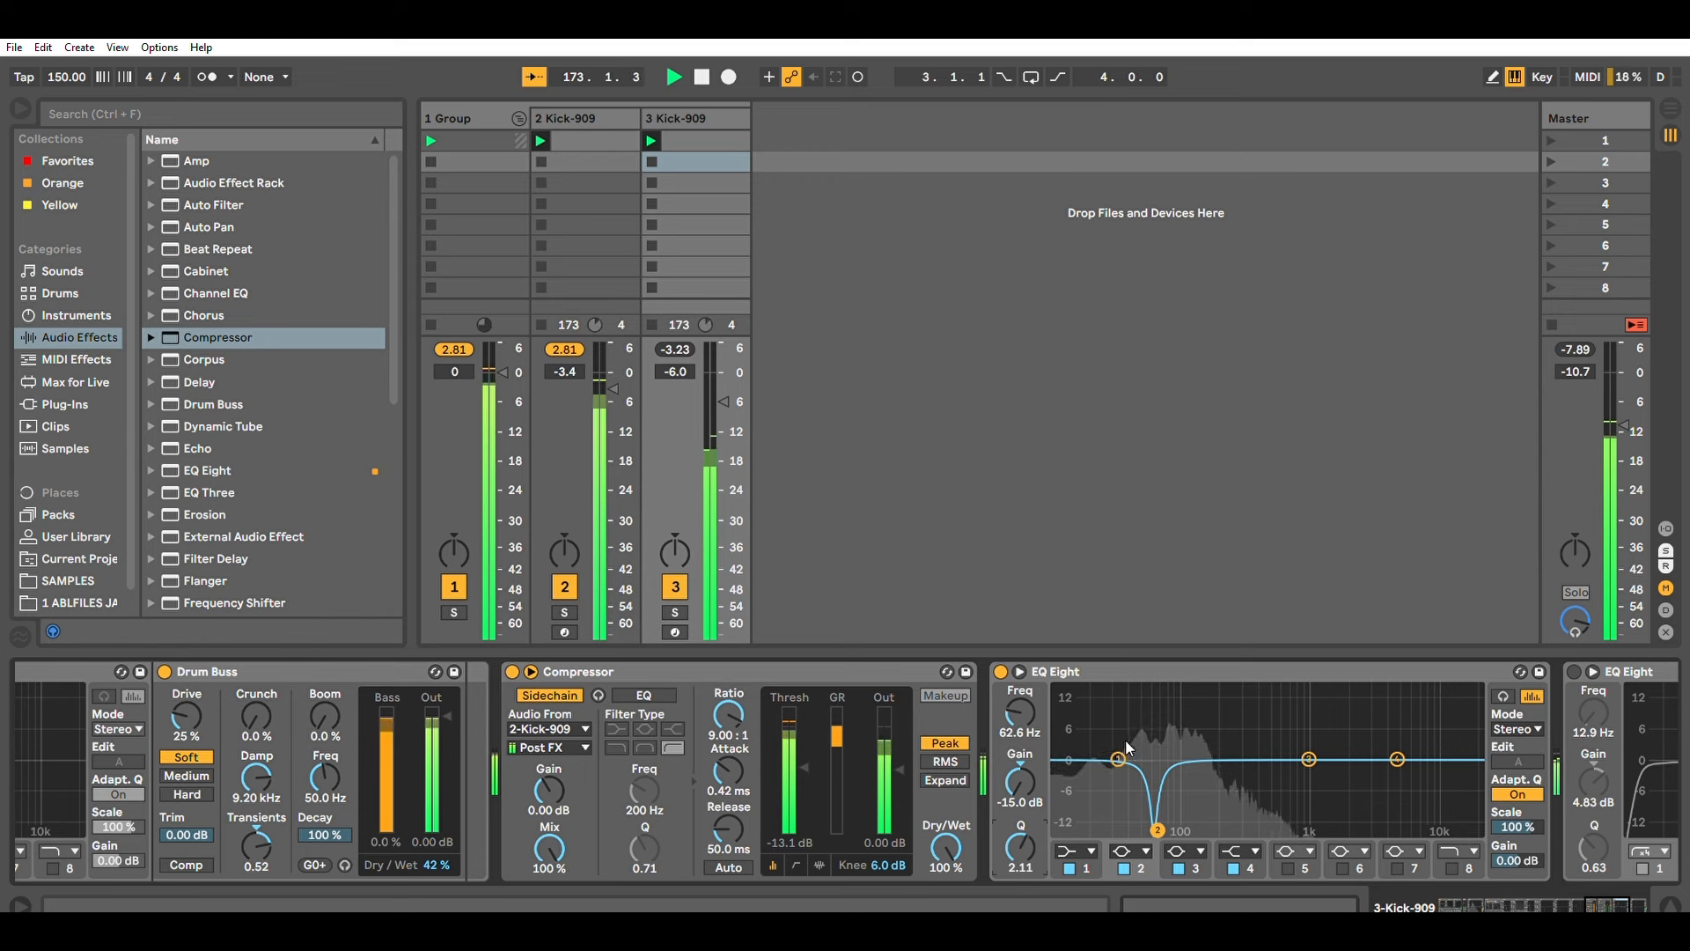
{"action": "left_click_drag", "start_coordinate": [1117, 759], "coordinate": [1066, 765]}
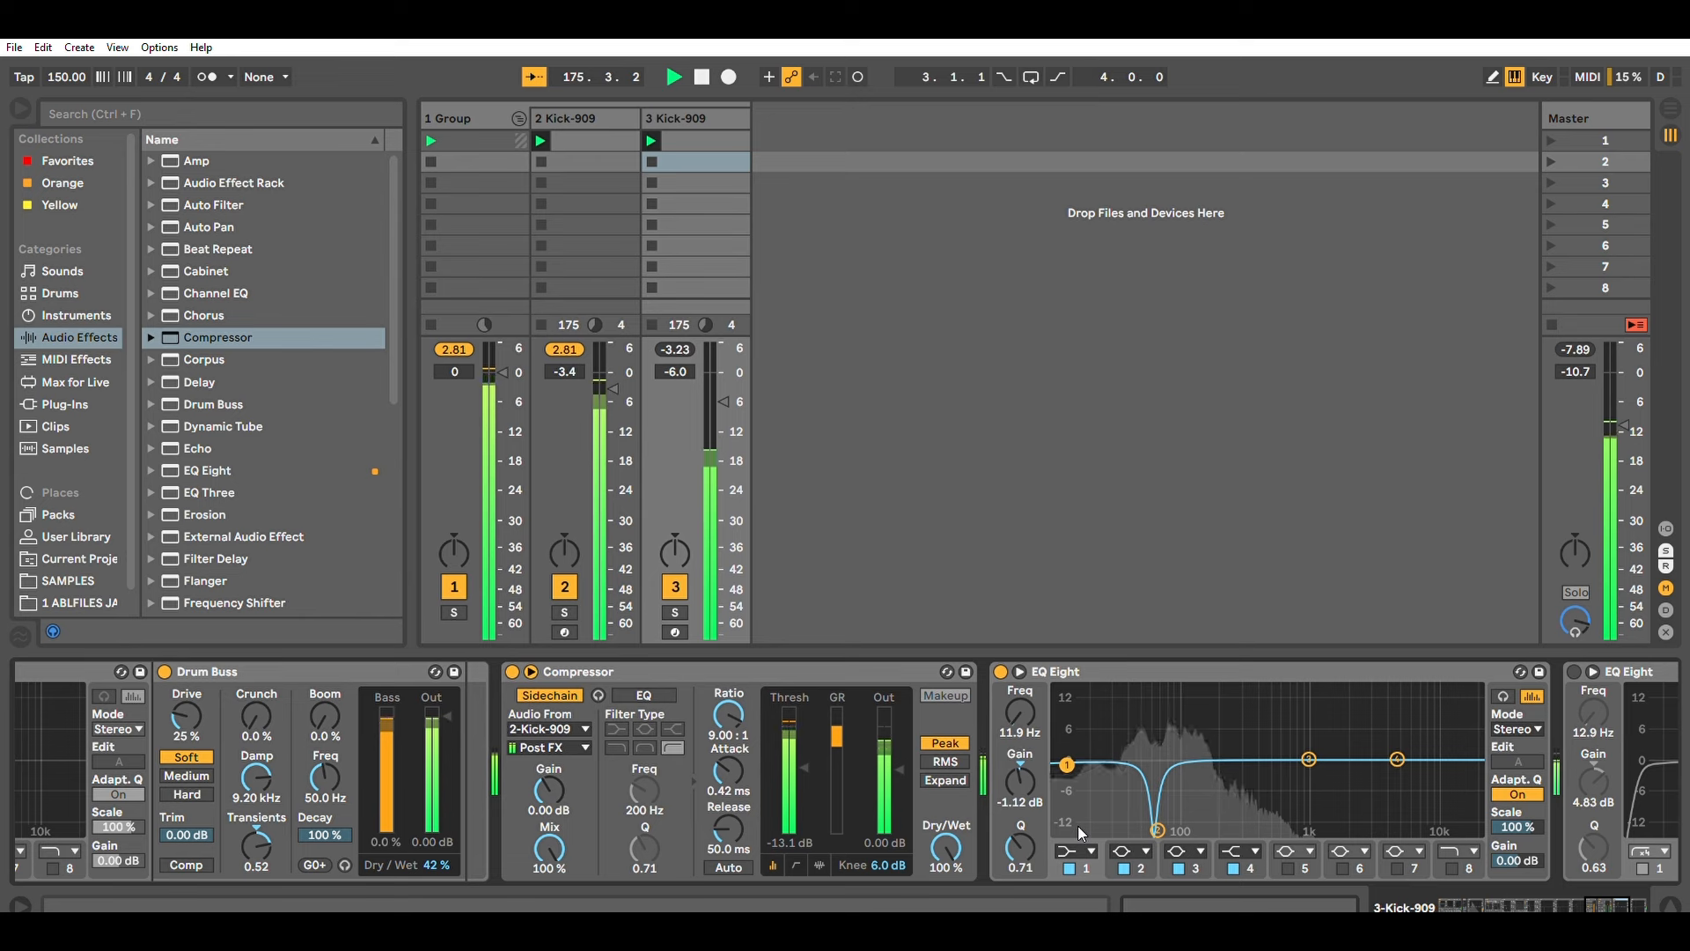
{"action": "left_click", "coordinate": [1077, 698]}
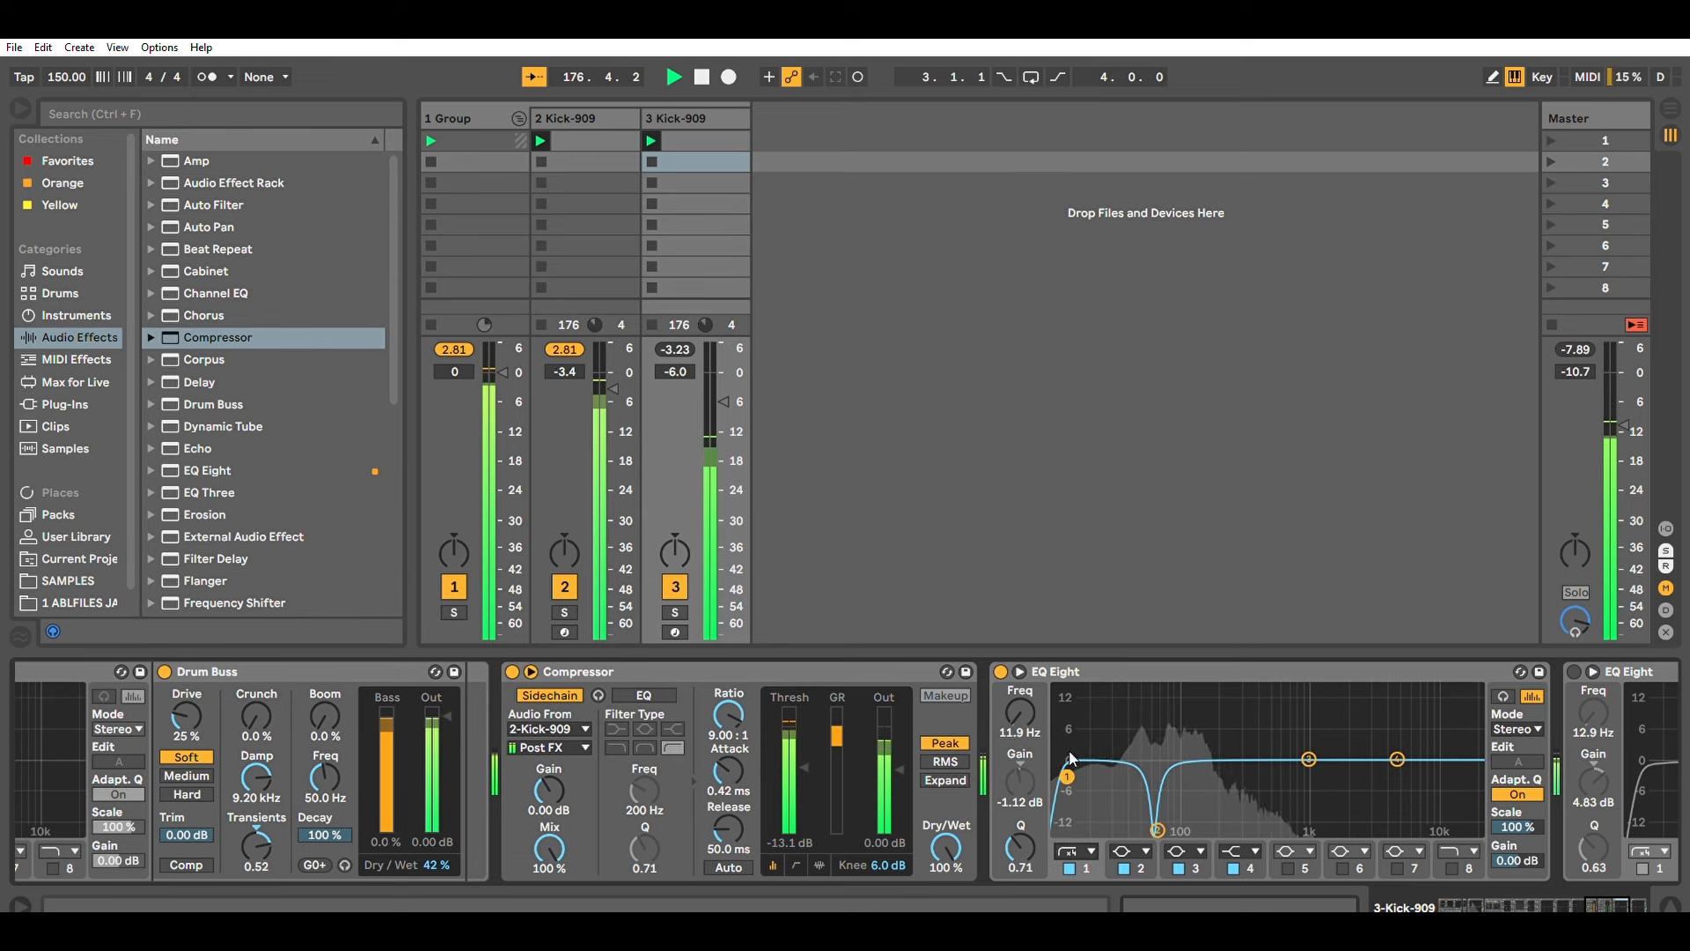
{"action": "mouse_move", "coordinate": [1066, 775]}
{"action": "left_mouse_down"}
{"action": "mouse_move", "coordinate": [1099, 779]}
{"action": "mouse_move", "coordinate": [1073, 775]}
{"action": "left_mouse_up"}
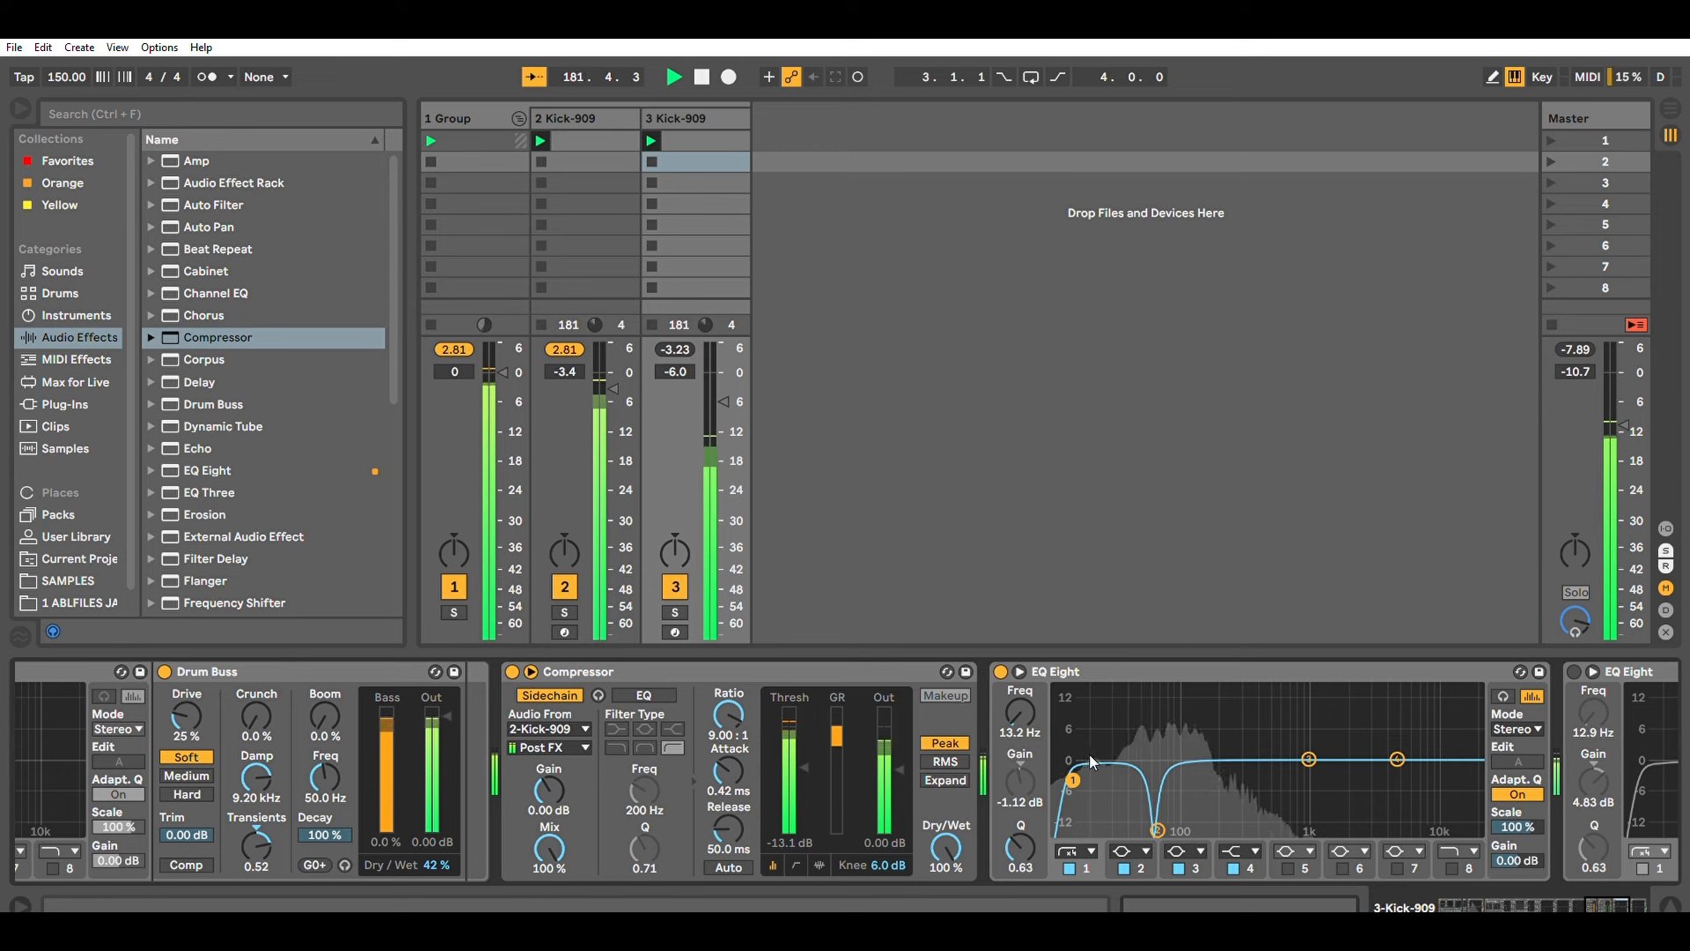
{"action": "left_click_drag", "start_coordinate": [1072, 780], "coordinate": [1067, 780]}
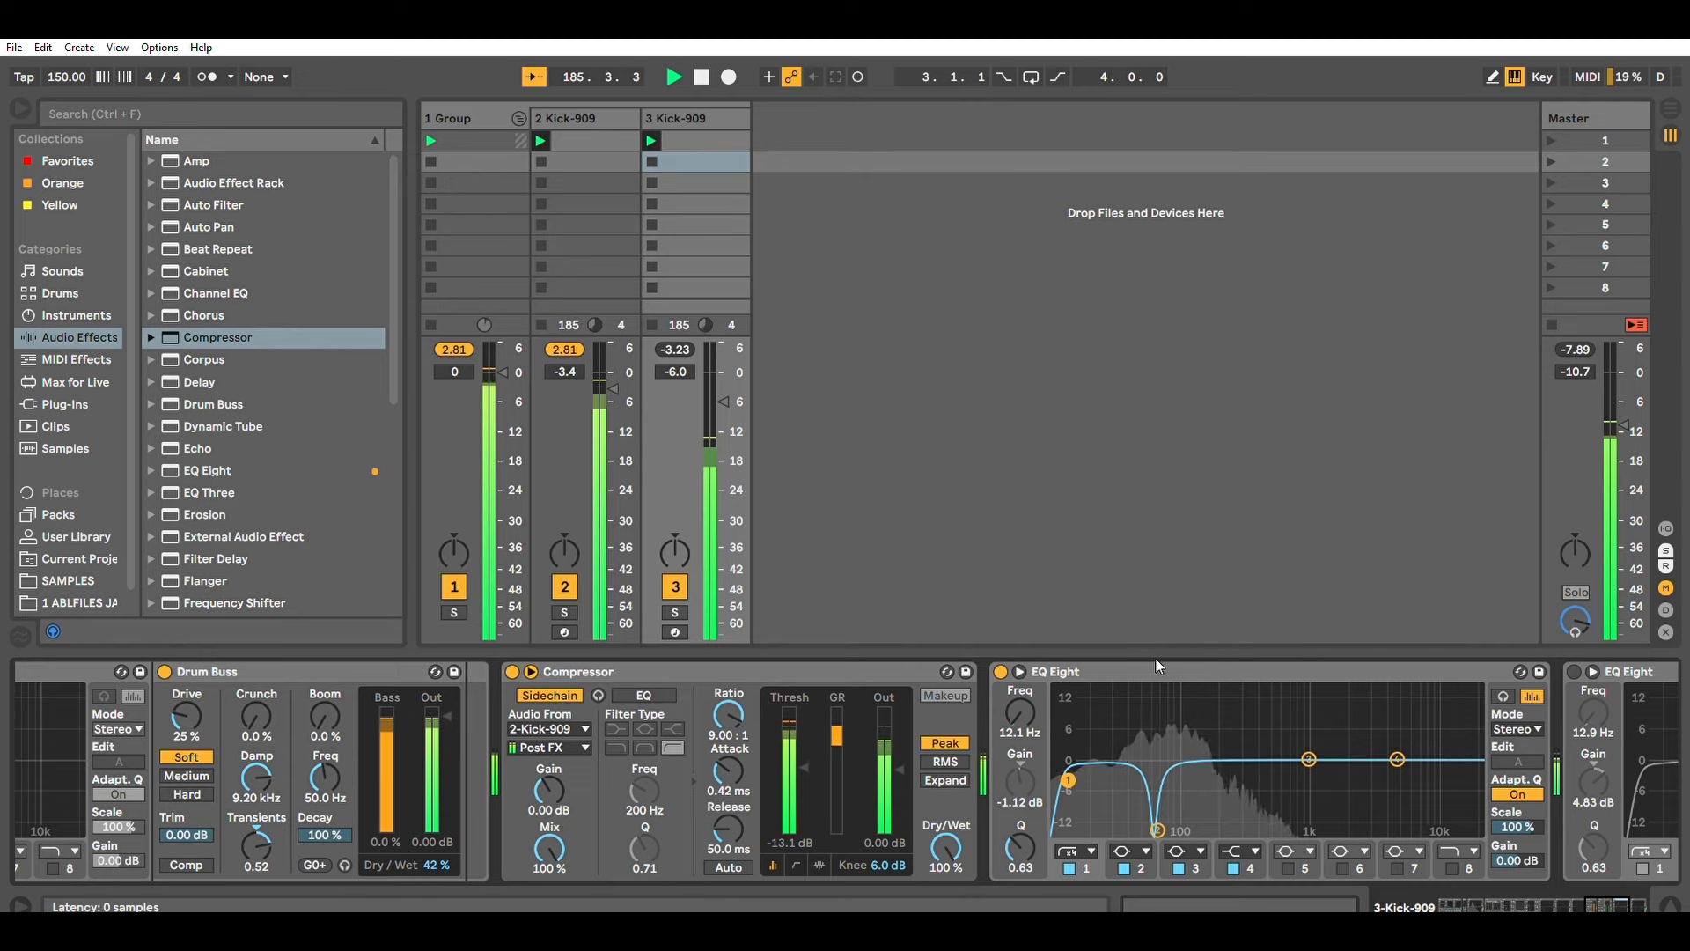
Move the edited EQ Eight into the rumble rack between its first two bypassed EQ Eights, and set the third track's volume to -3.0 dB.
{"action": "scroll", "coordinate": [103, 658], "scroll_direction": "left", "scroll_amount": 5}
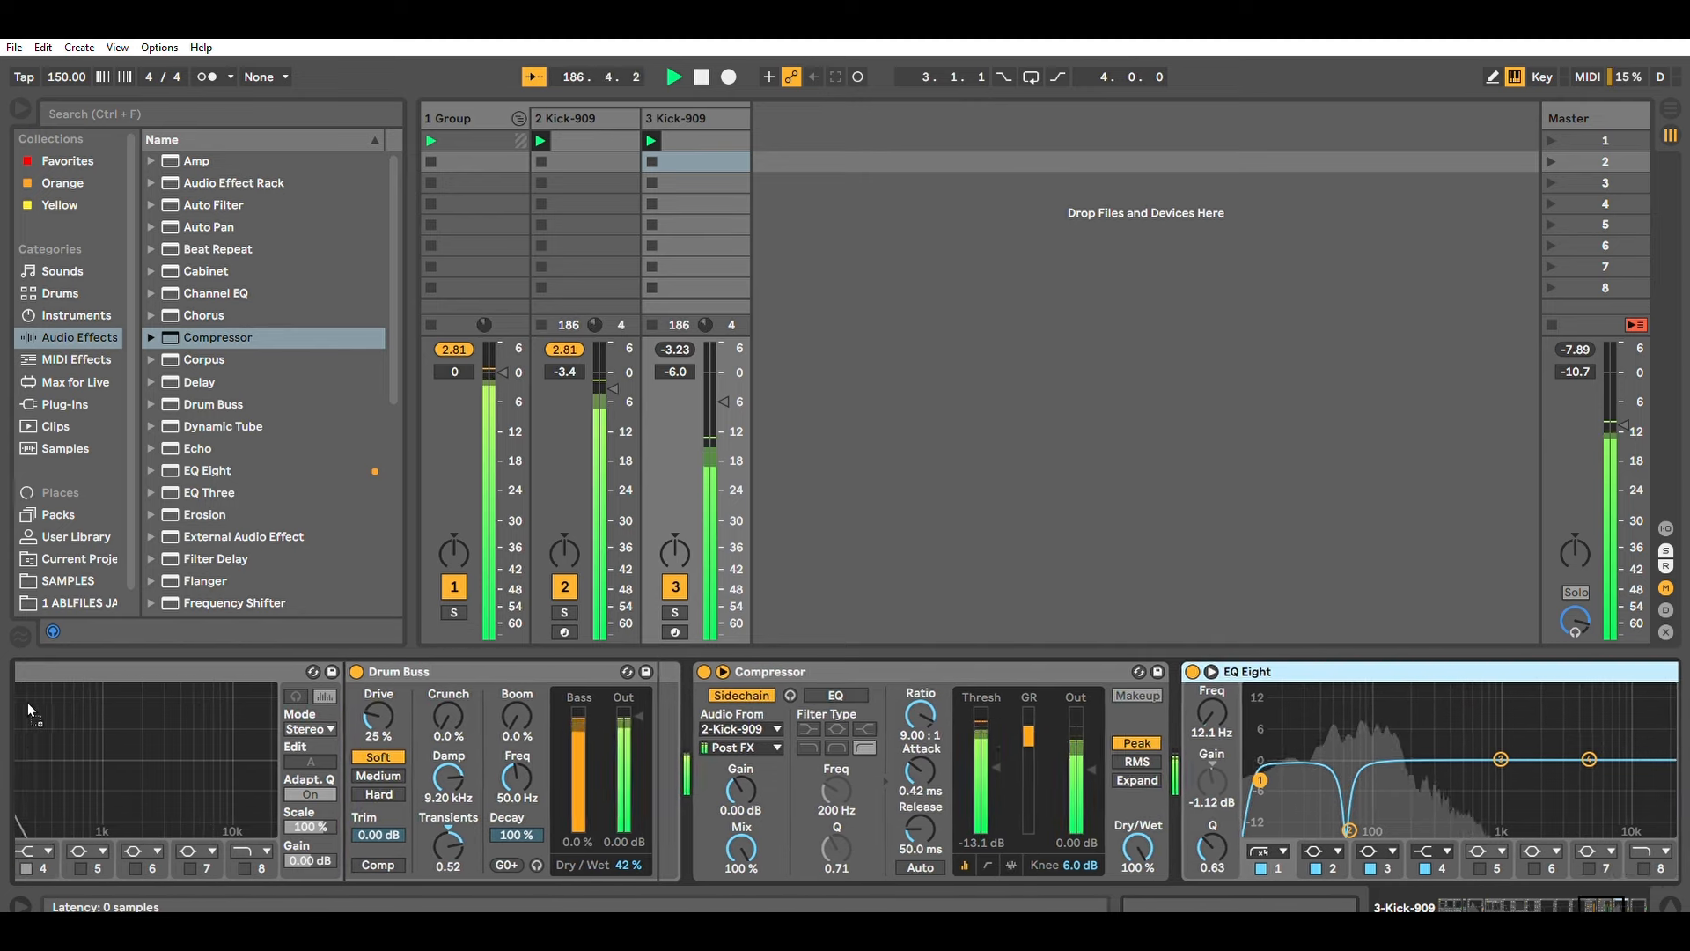
{"action": "scroll", "coordinate": [28, 702], "scroll_direction": "left", "scroll_amount": 6}
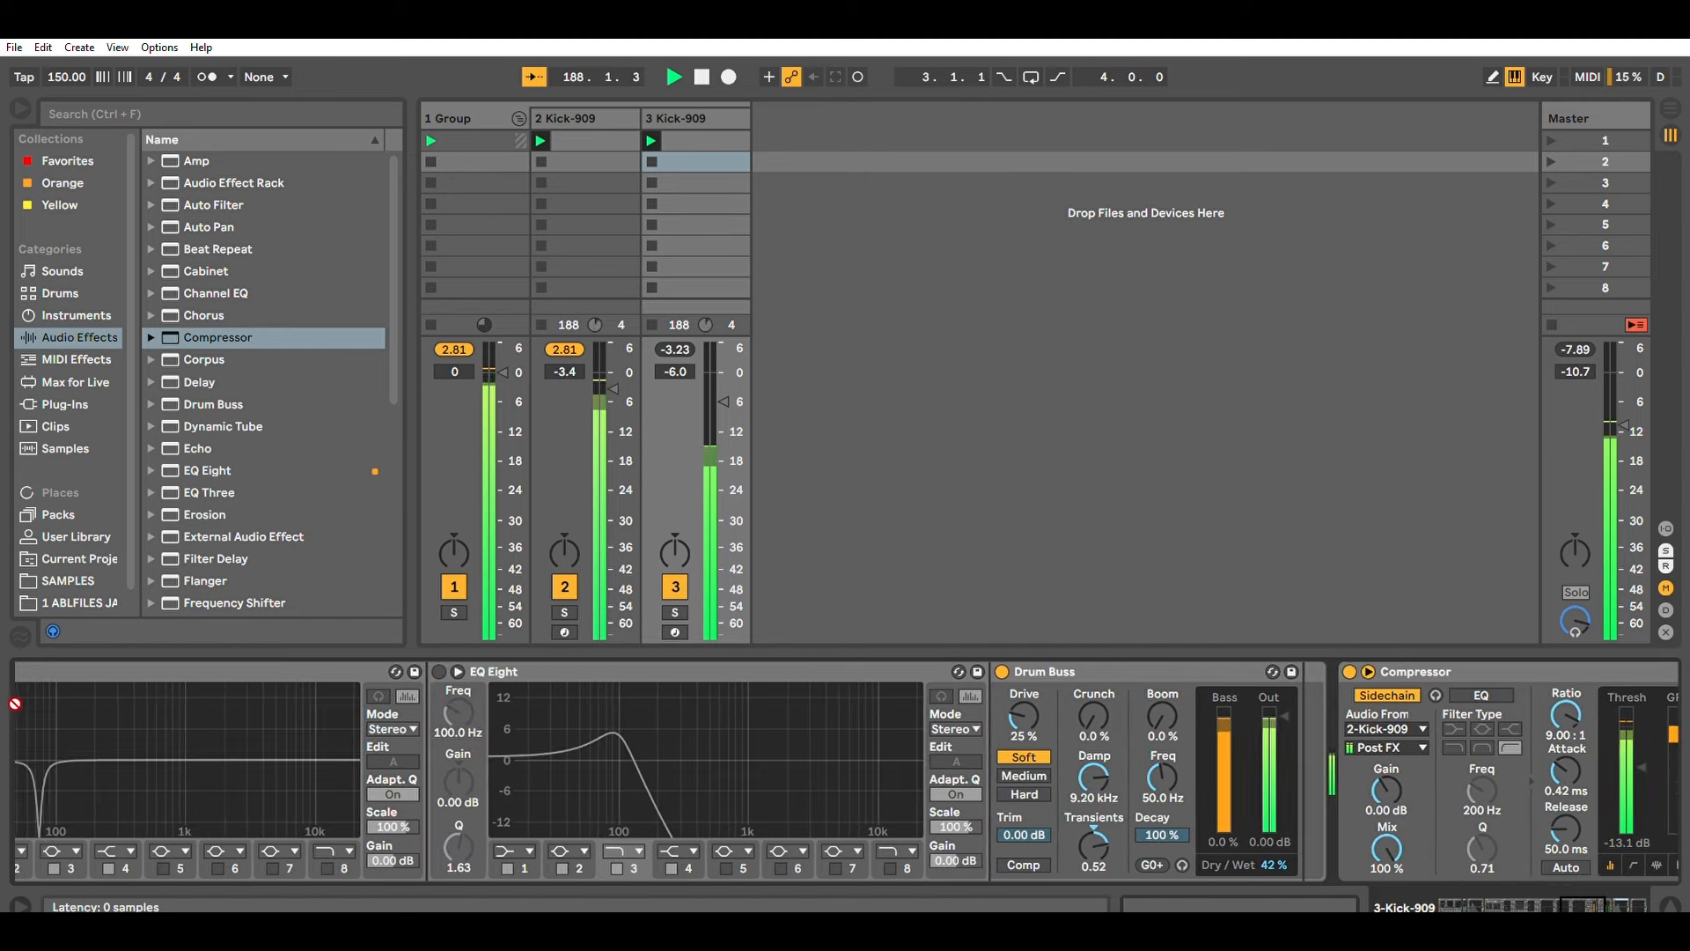
{"action": "scroll", "coordinate": [23, 674], "scroll_direction": "left", "scroll_amount": 4}
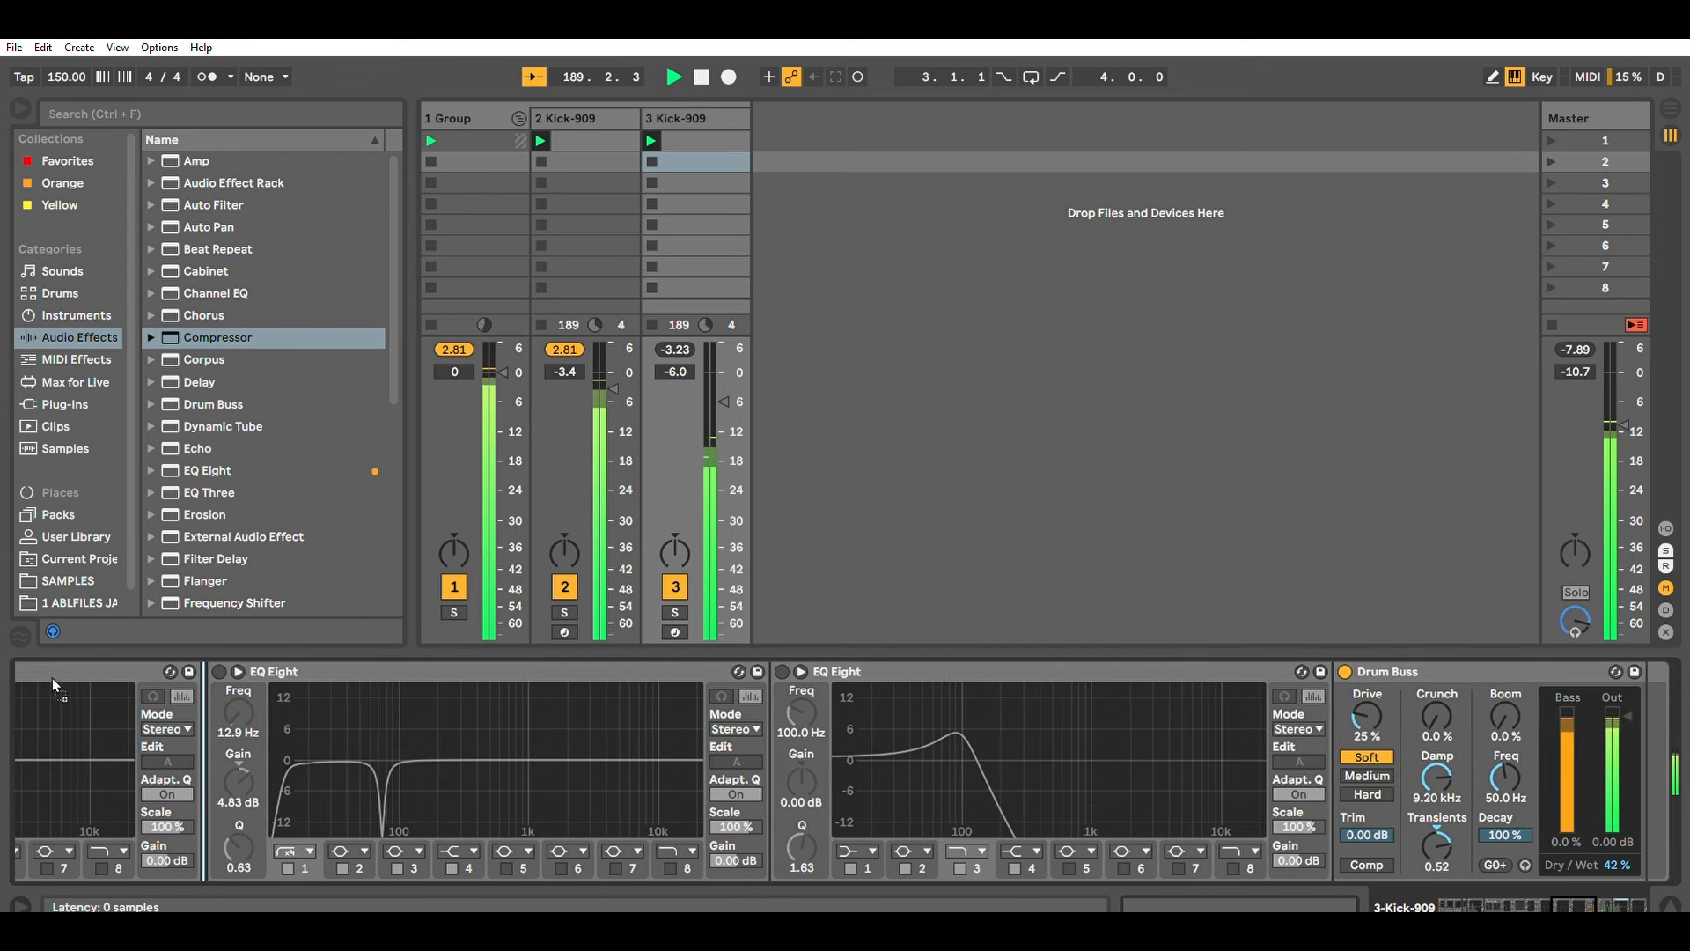
{"action": "left_click_drag", "start_coordinate": [198, 681], "coordinate": [210, 680]}
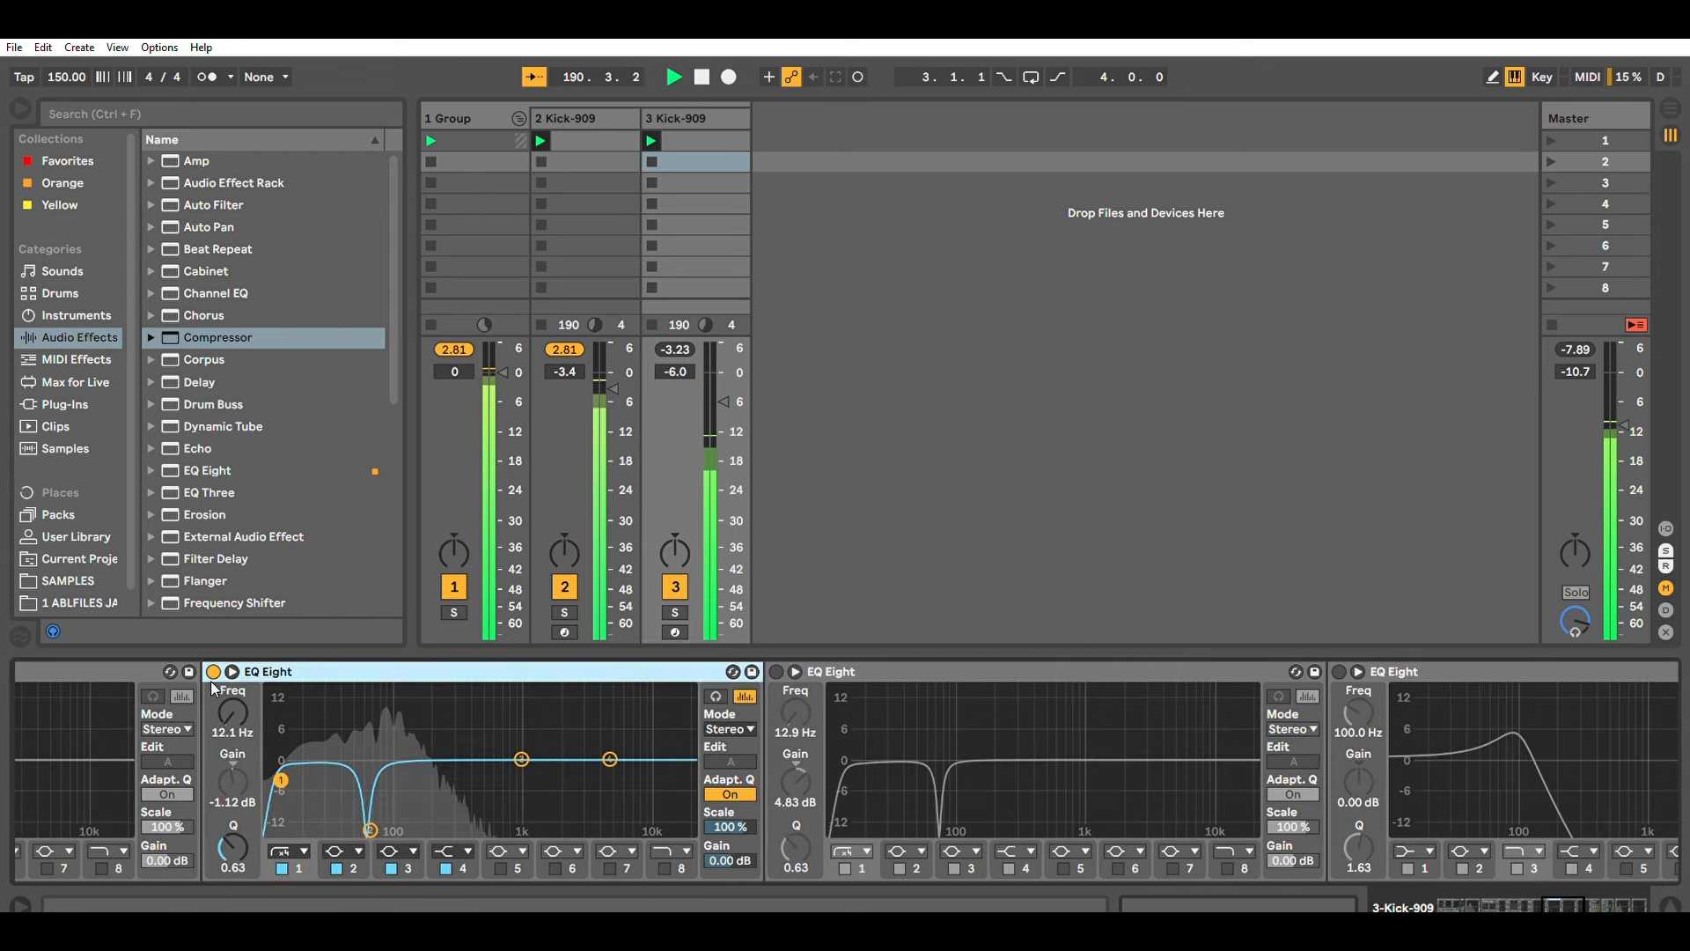
{"action": "left_click_drag", "start_coordinate": [722, 401], "coordinate": [722, 386]}
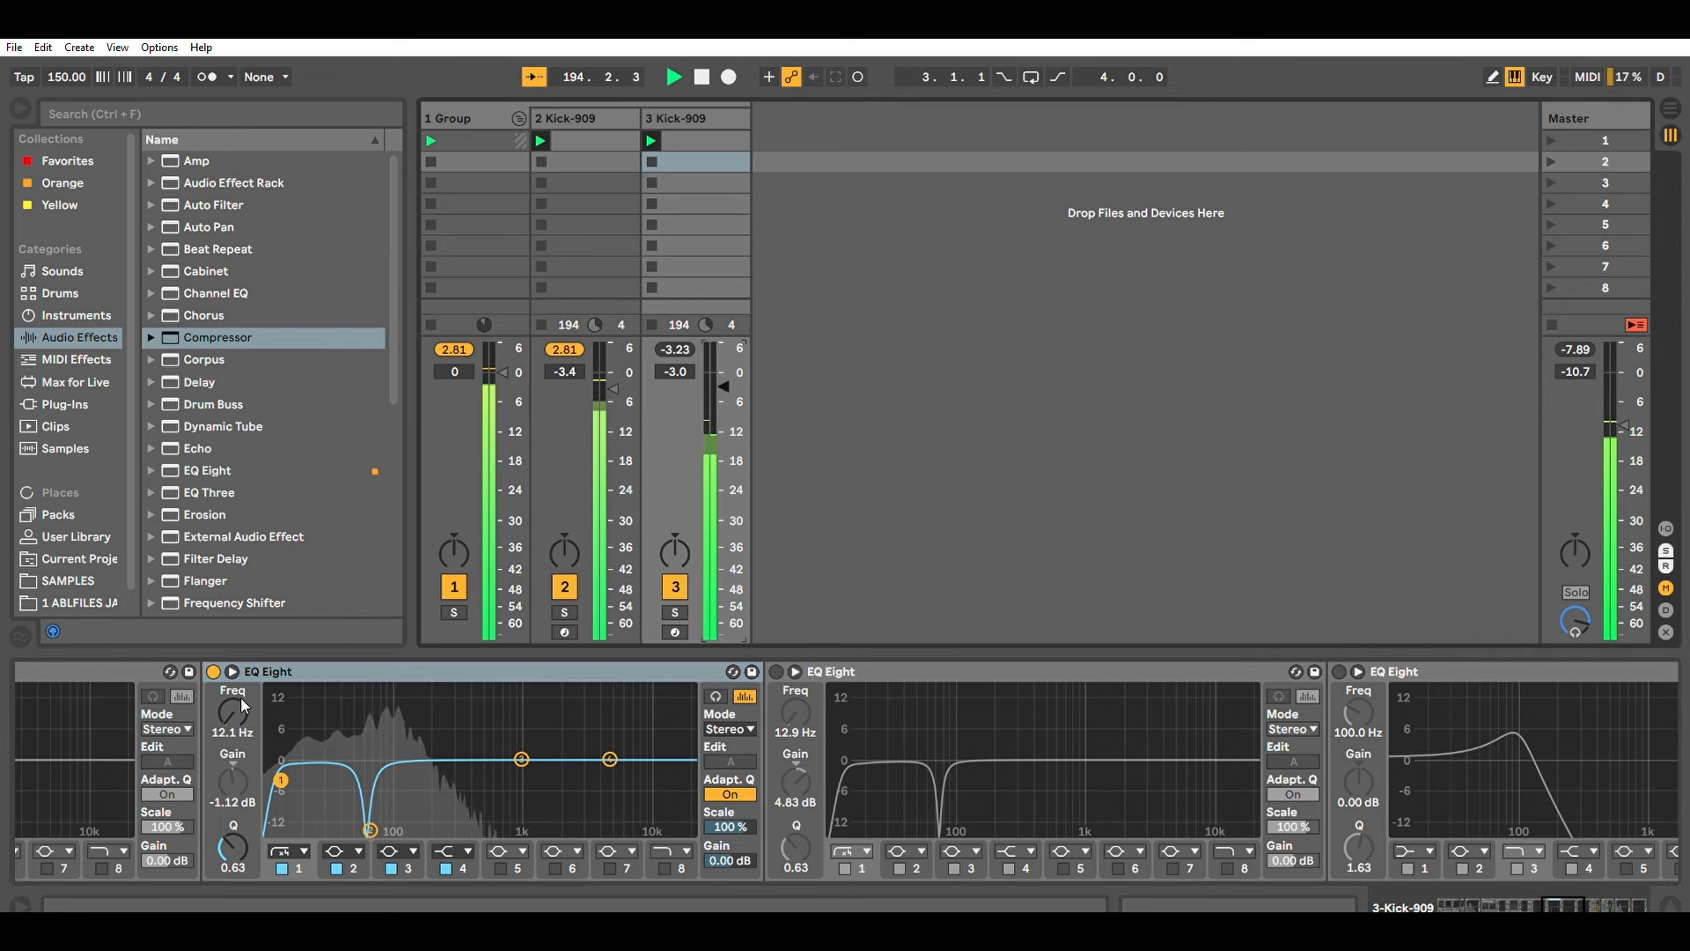
Bypass the edited EQ Eight in the rumble rack and set the Auto Filter after the Amp to 138 Hz with 59% resonance.
{"action": "left_click", "coordinate": [219, 666]}
{"action": "left_click", "coordinate": [214, 671]}
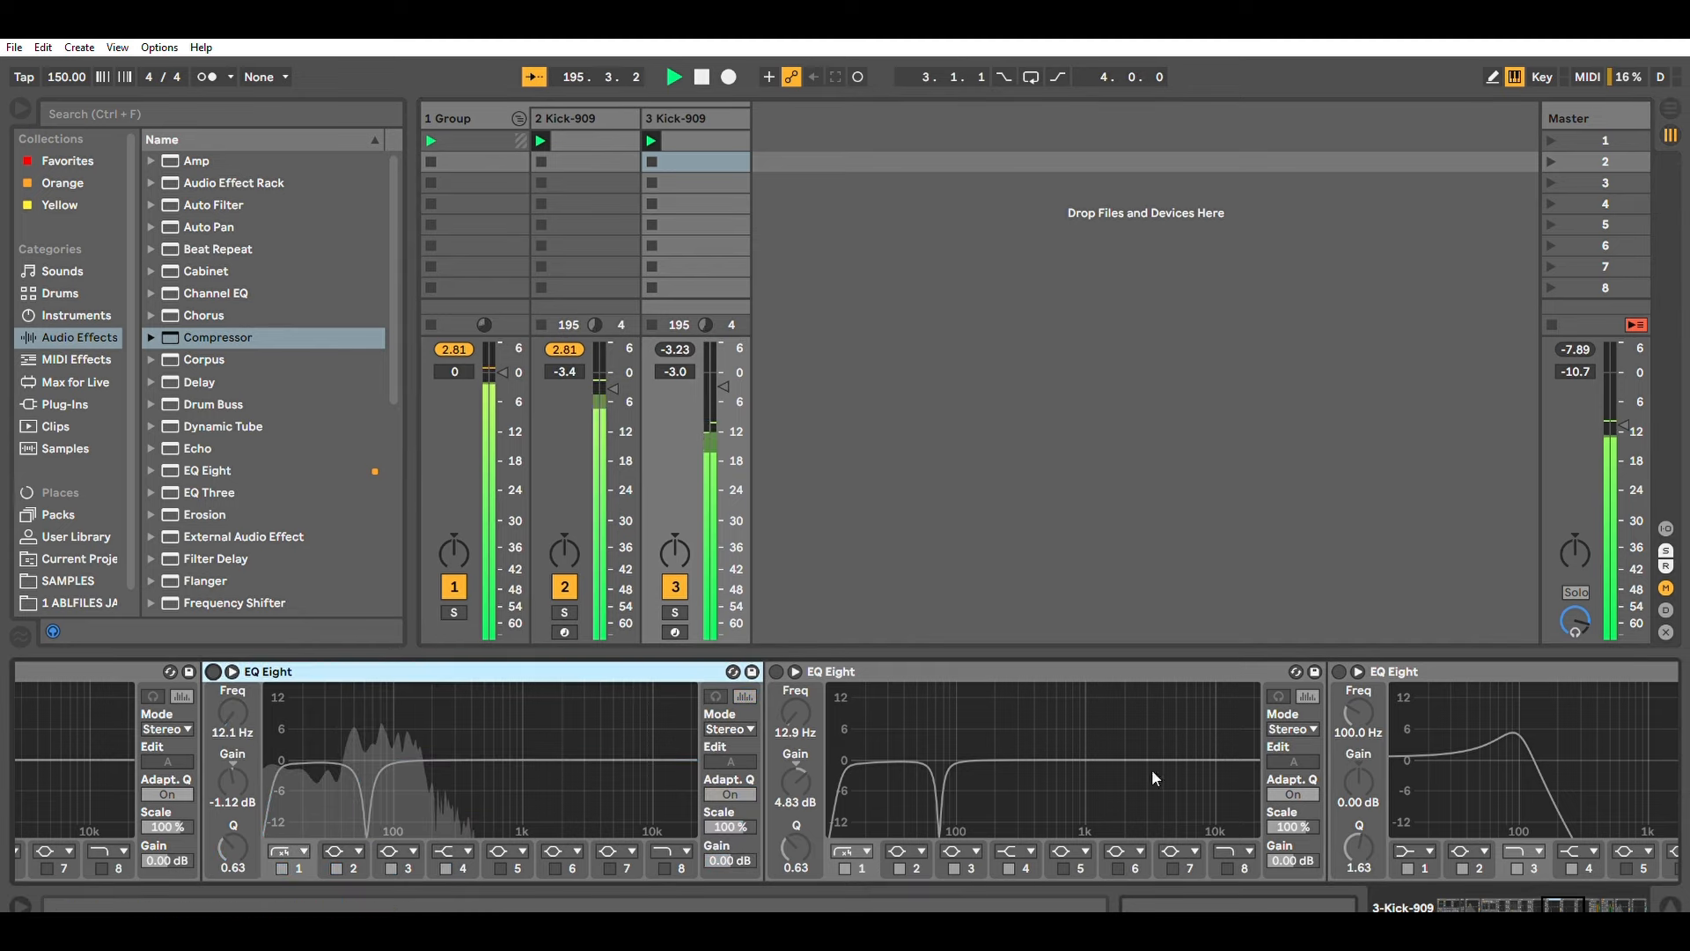
{"action": "scroll", "coordinate": [1586, 881], "scroll_direction": "right", "scroll_amount": 10}
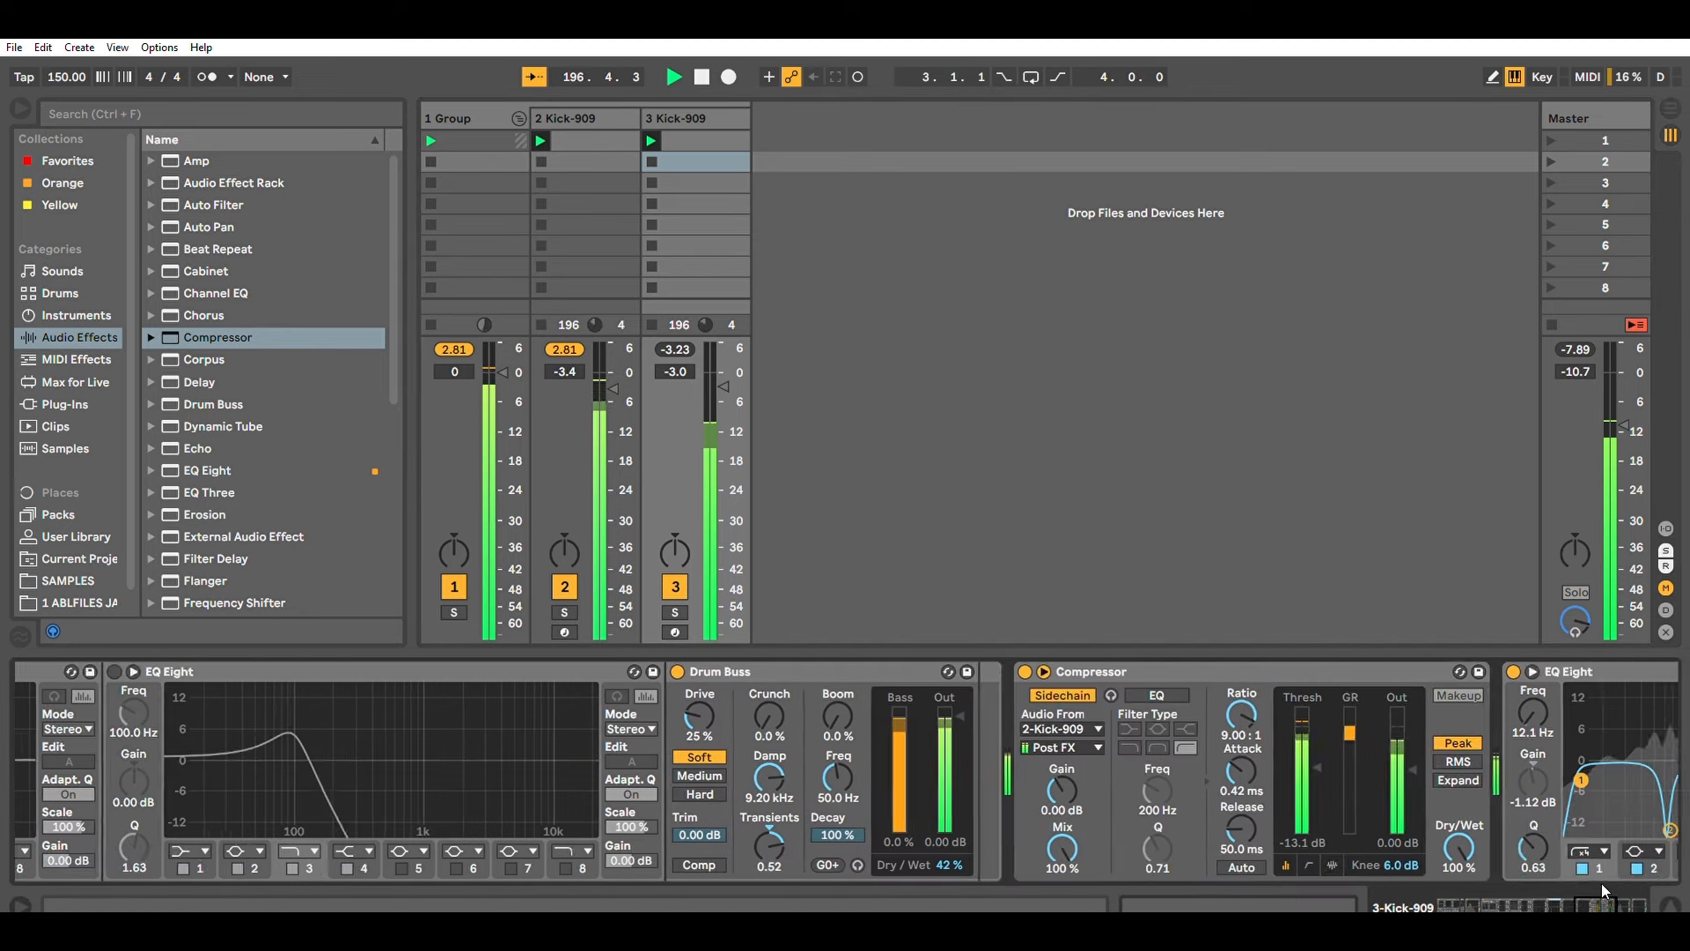
{"action": "left_click_drag", "start_coordinate": [1628, 884], "coordinate": [1580, 884]}
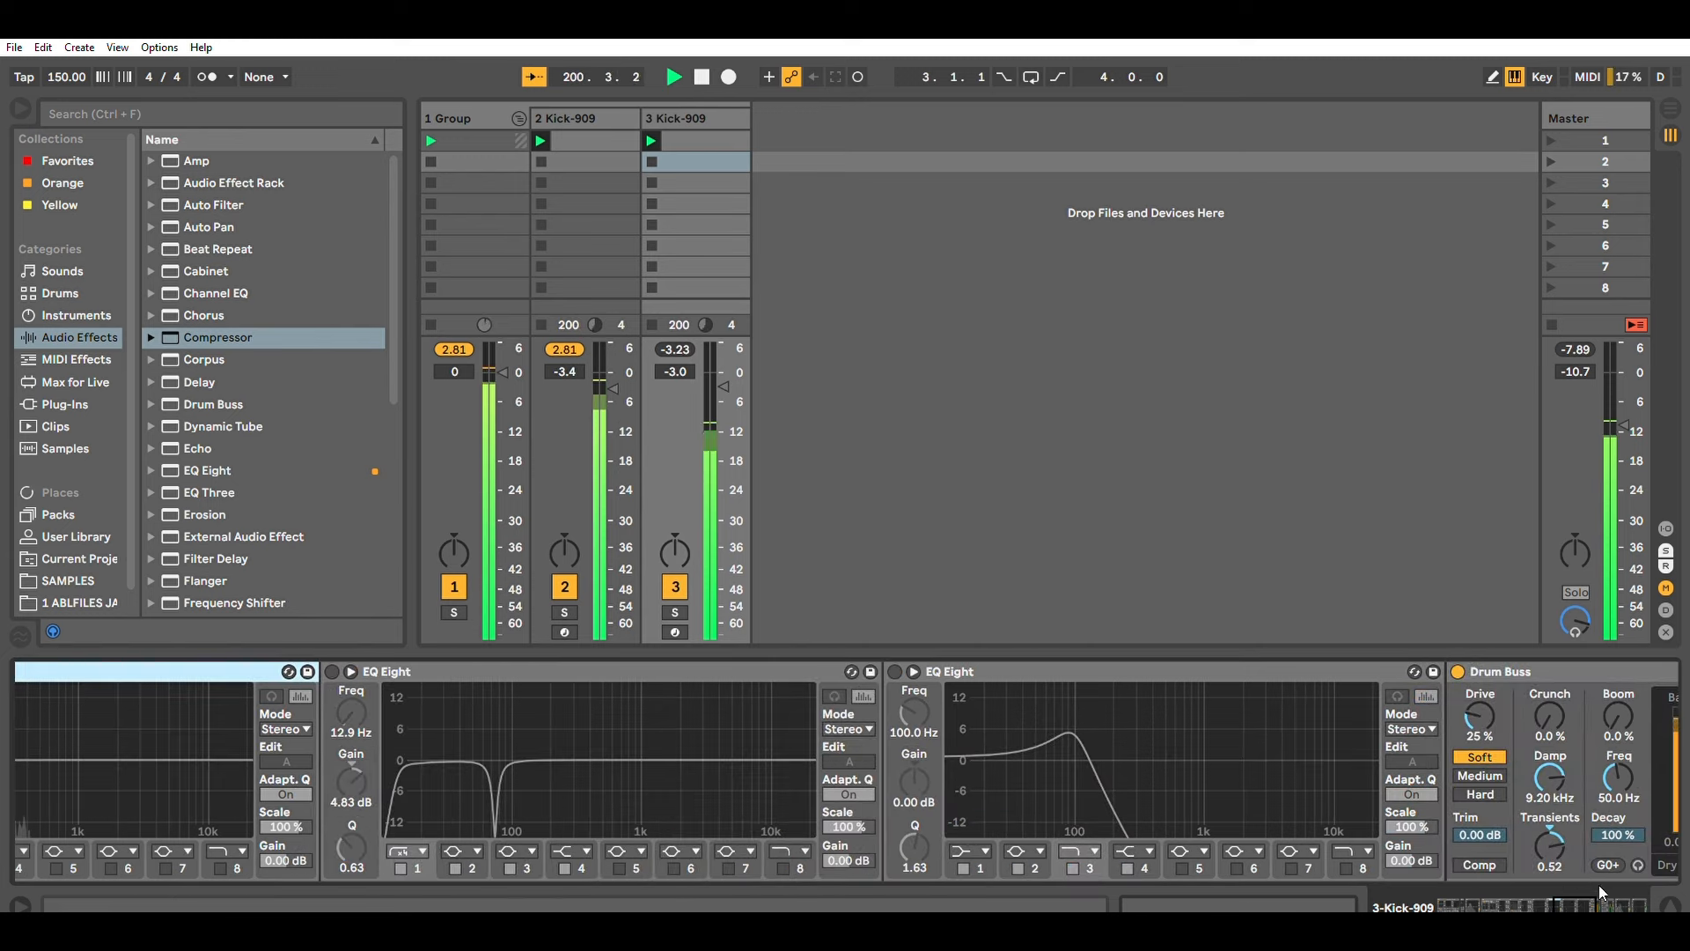
{"action": "left_click_drag", "start_coordinate": [1589, 898], "coordinate": [1546, 895]}
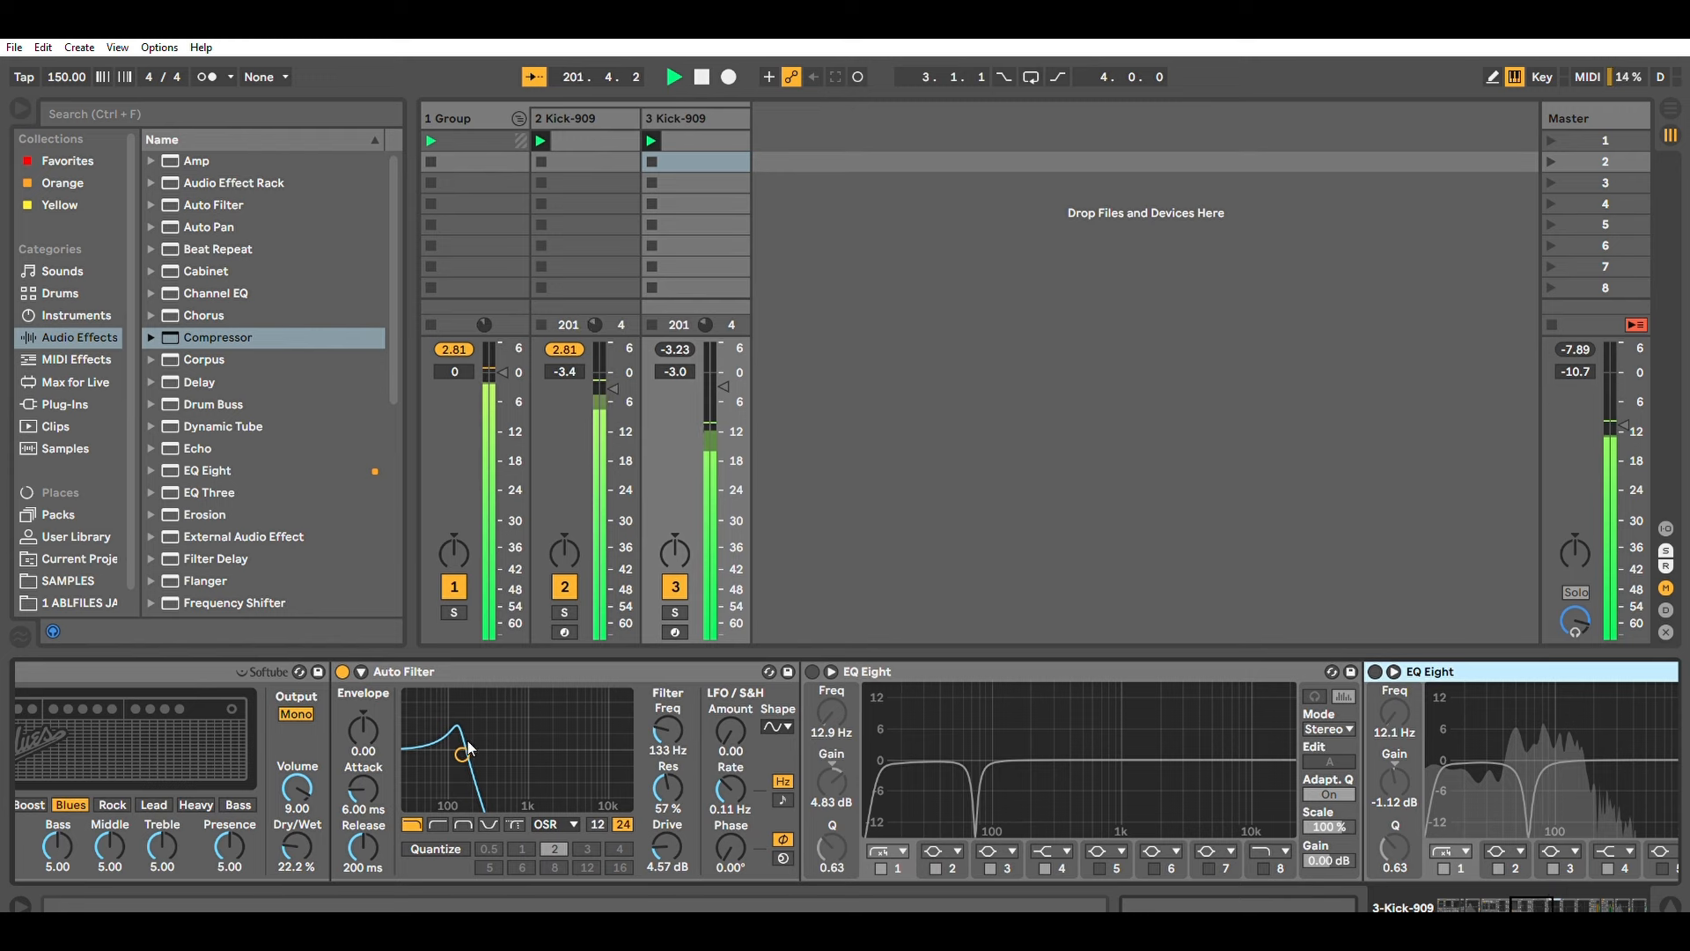
{"action": "mouse_move", "coordinate": [468, 745]}
{"action": "left_mouse_down"}
{"action": "mouse_move", "coordinate": [536, 752]}
{"action": "mouse_move", "coordinate": [463, 752]}
{"action": "left_mouse_up"}
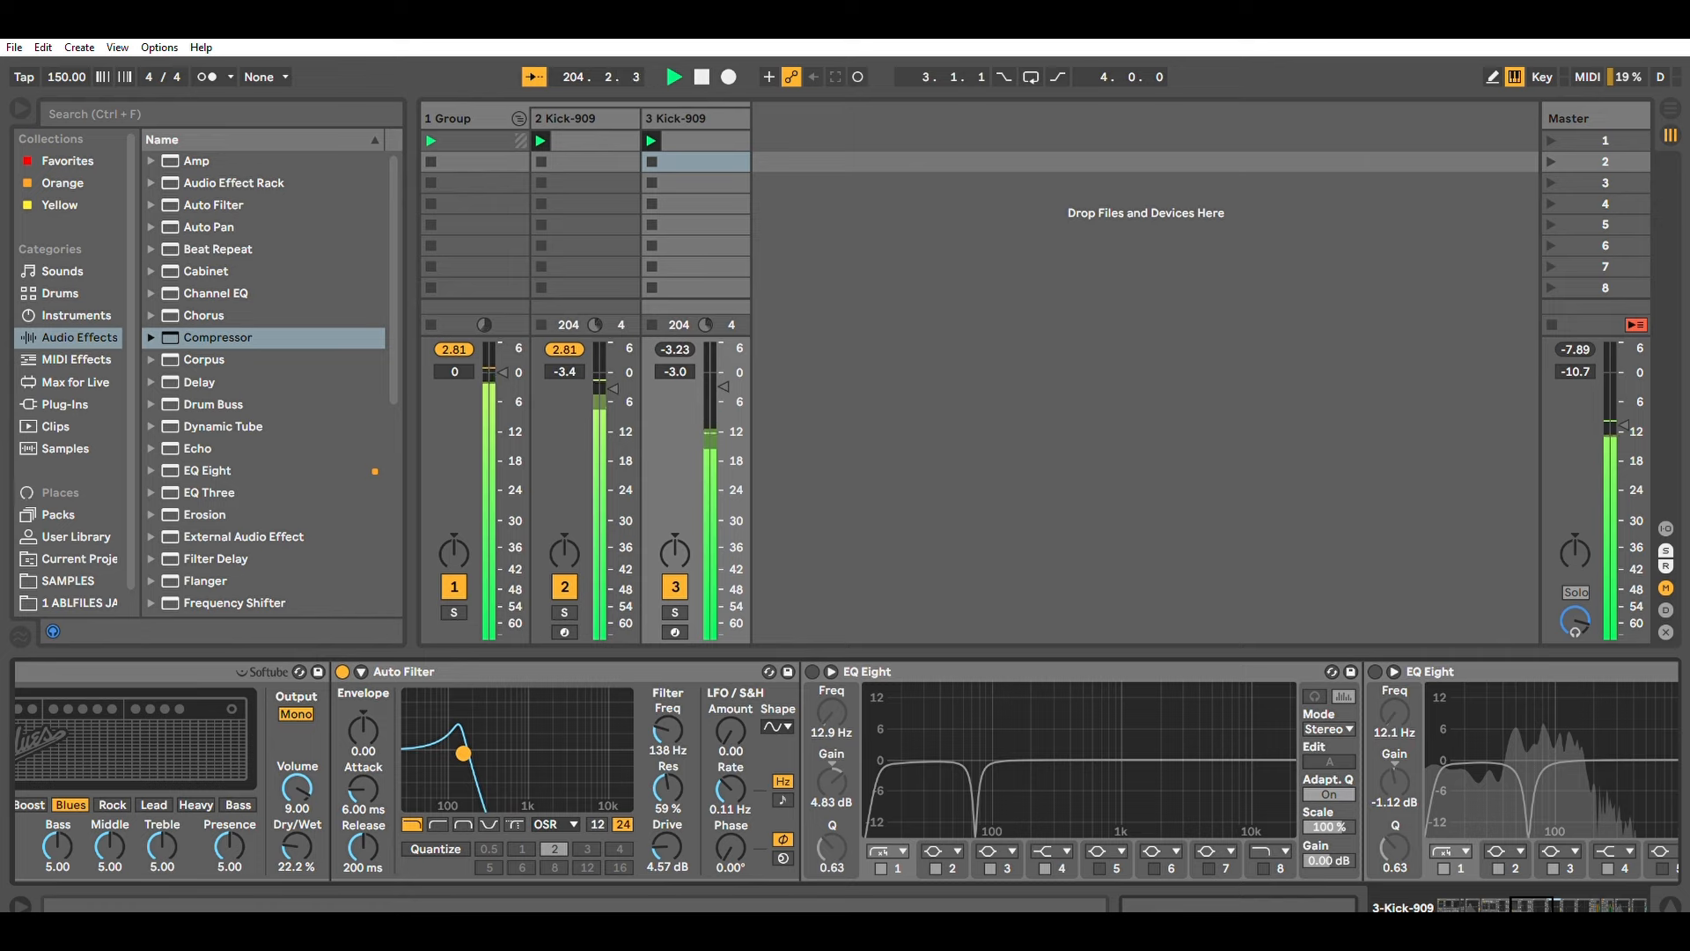
On the third track, set the Auto Filter after the Reverb to 111 Hz with 47% resonance, and the Reverb's Decay Time to 778 ms.
{"action": "left_click_drag", "start_coordinate": [1573, 876], "coordinate": [1507, 895]}
{"action": "left_click", "coordinate": [491, 114]}
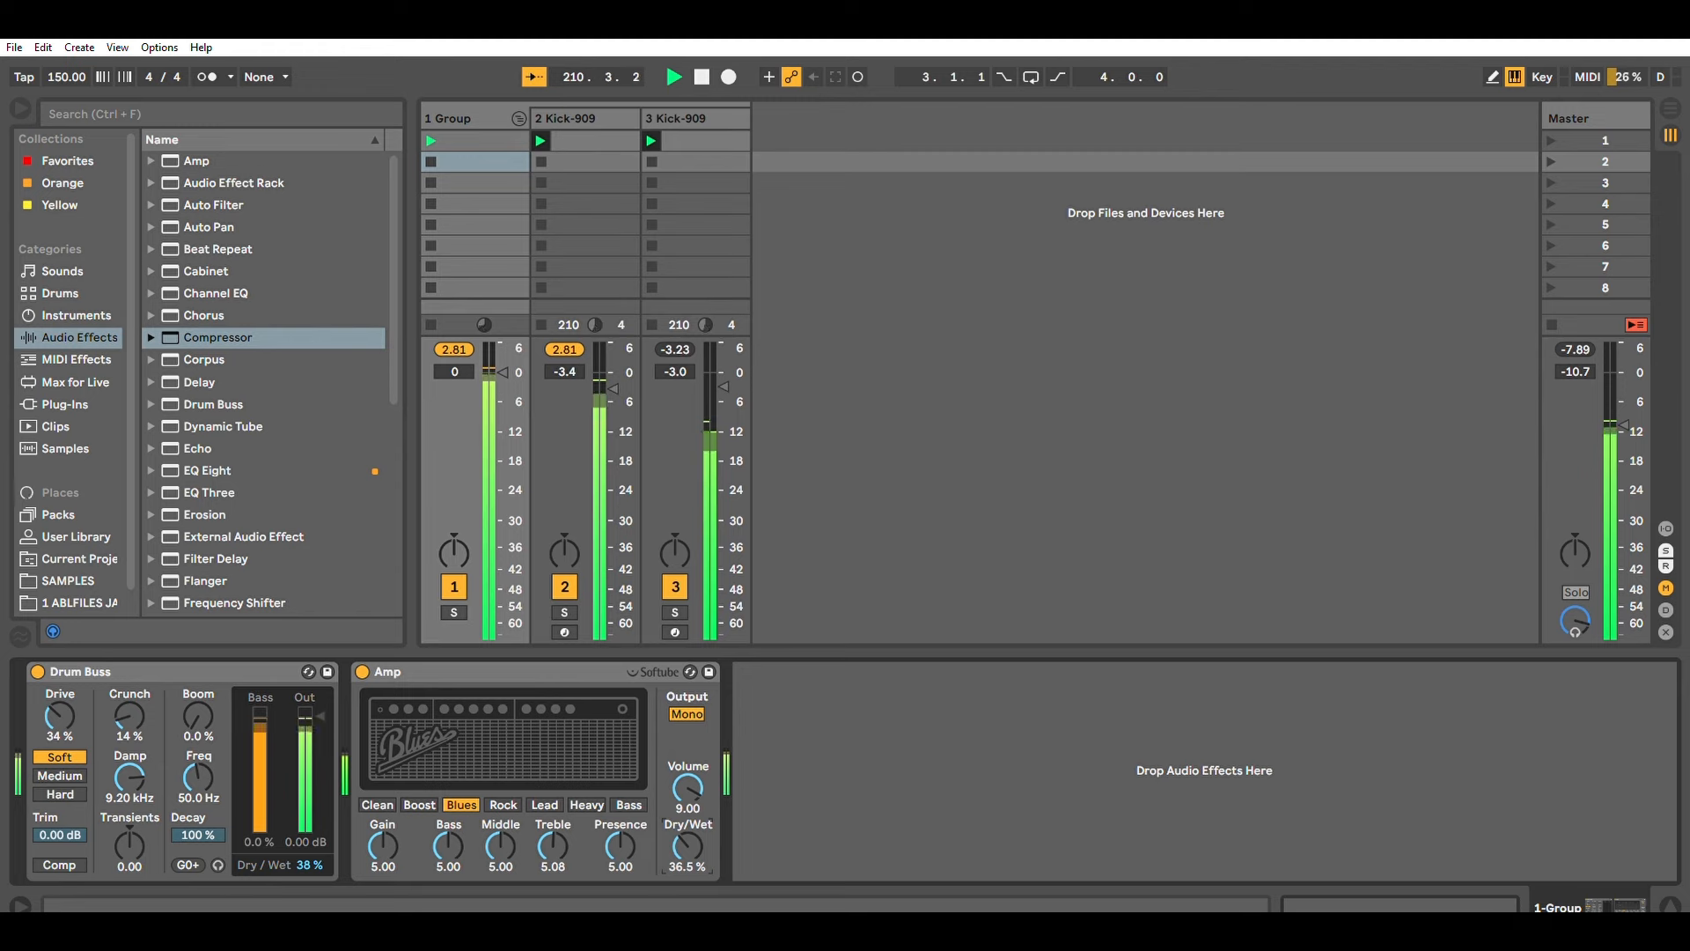
{"action": "left_click", "coordinate": [727, 118]}
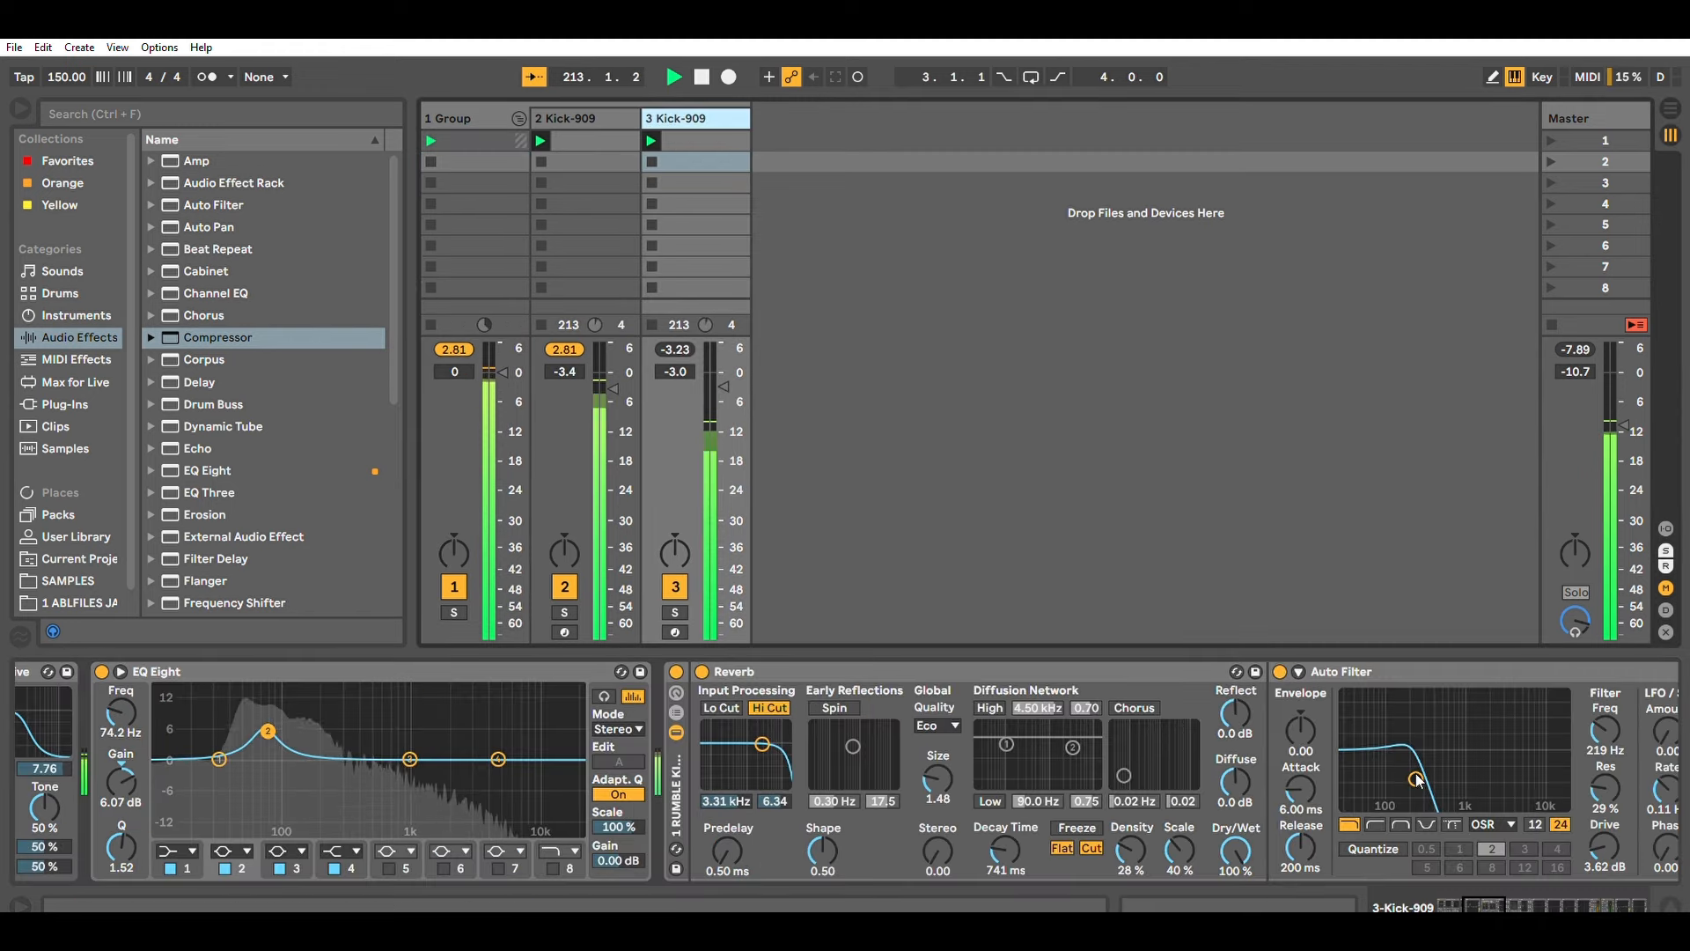
{"action": "mouse_move", "coordinate": [1424, 762]}
{"action": "left_mouse_down"}
{"action": "mouse_move", "coordinate": [1378, 775]}
{"action": "mouse_move", "coordinate": [1398, 753]}
{"action": "left_mouse_up"}
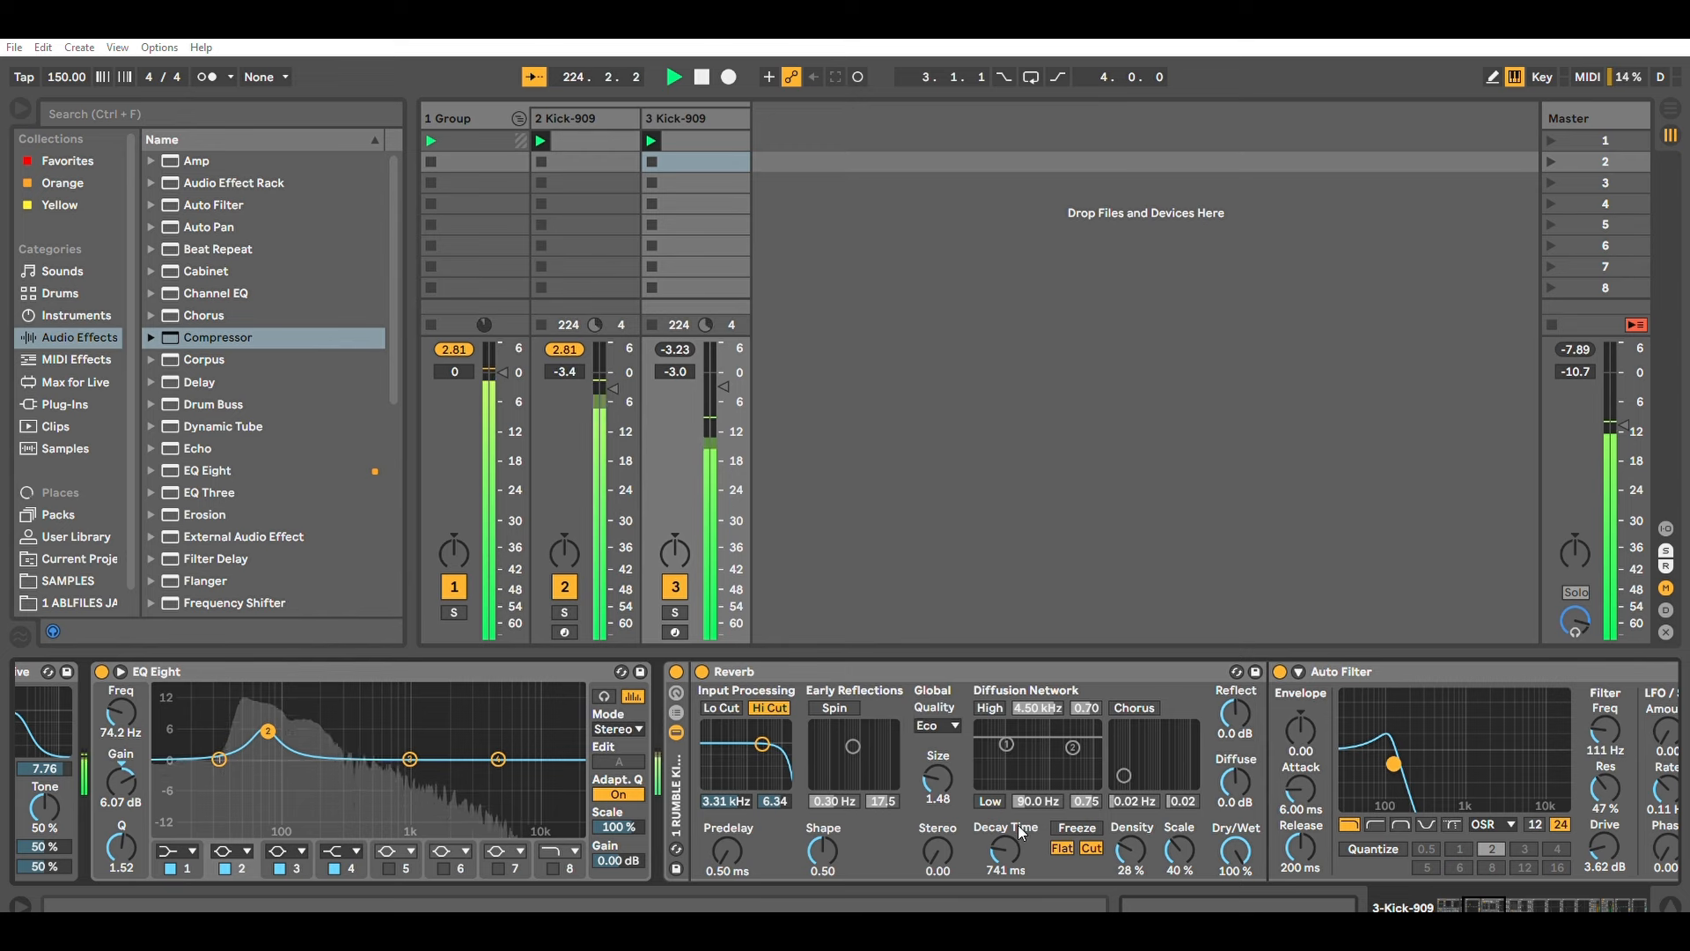
{"action": "left_click_drag", "start_coordinate": [1006, 836], "coordinate": [1006, 784]}
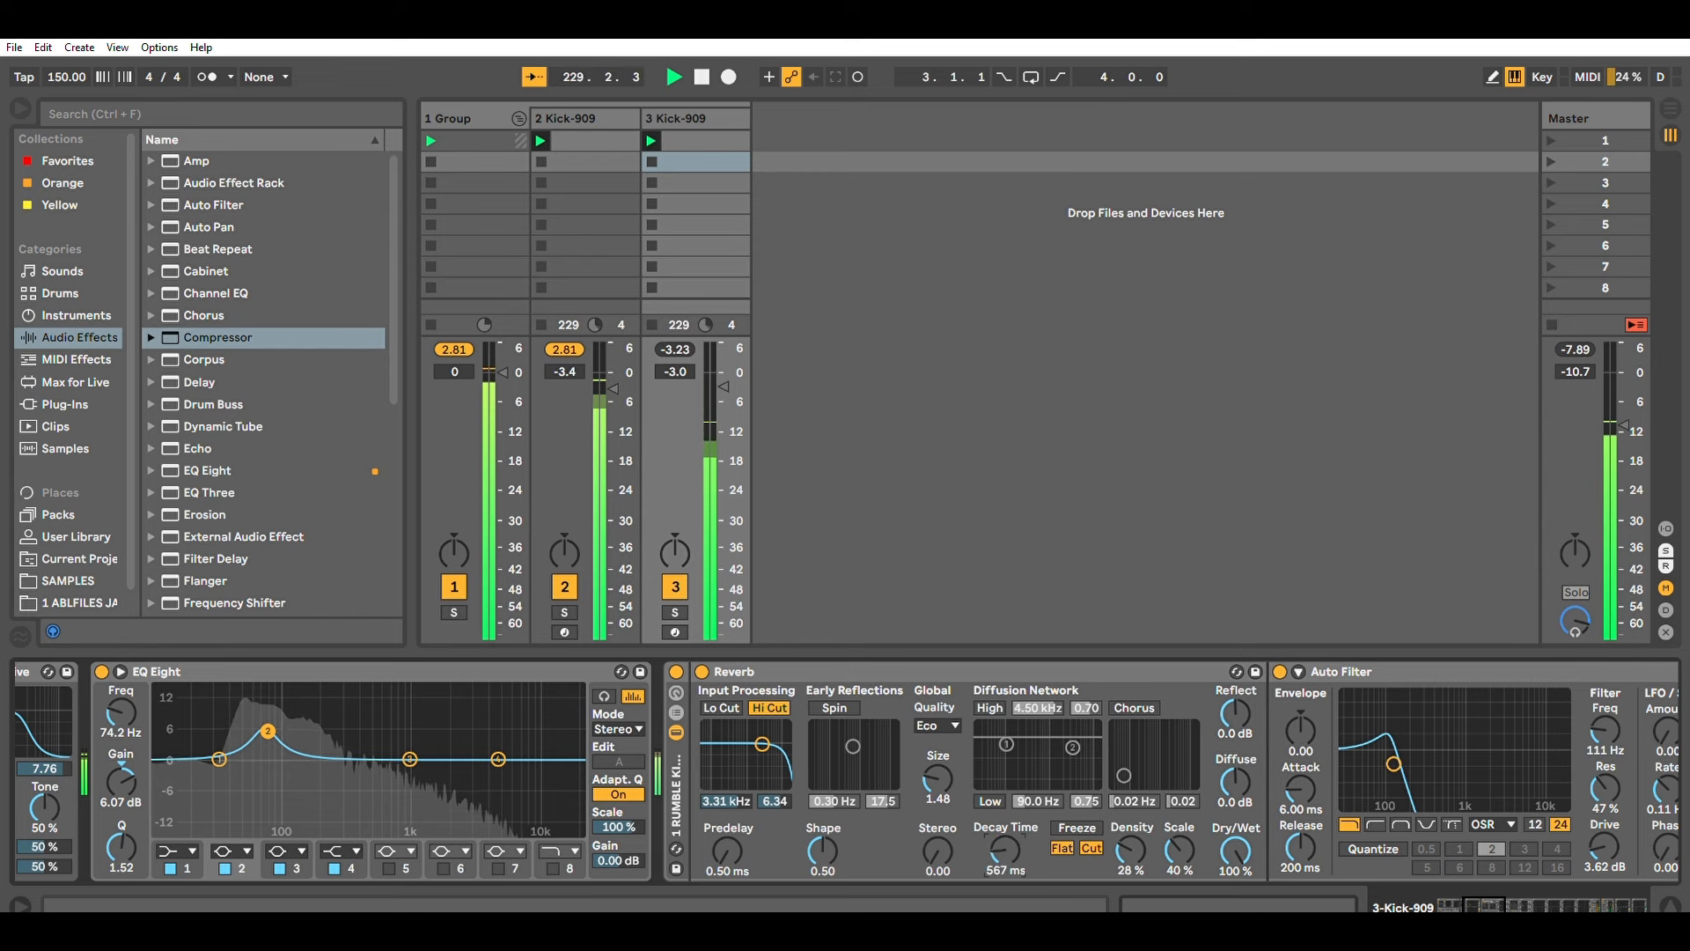
{"action": "left_click_drag", "start_coordinate": [1004, 849], "coordinate": [1004, 832]}
Group the second Kick-909 track's Overdrive into an Audio Effect Rack and show the rack's chain list.
{"action": "left_click", "coordinate": [605, 116]}
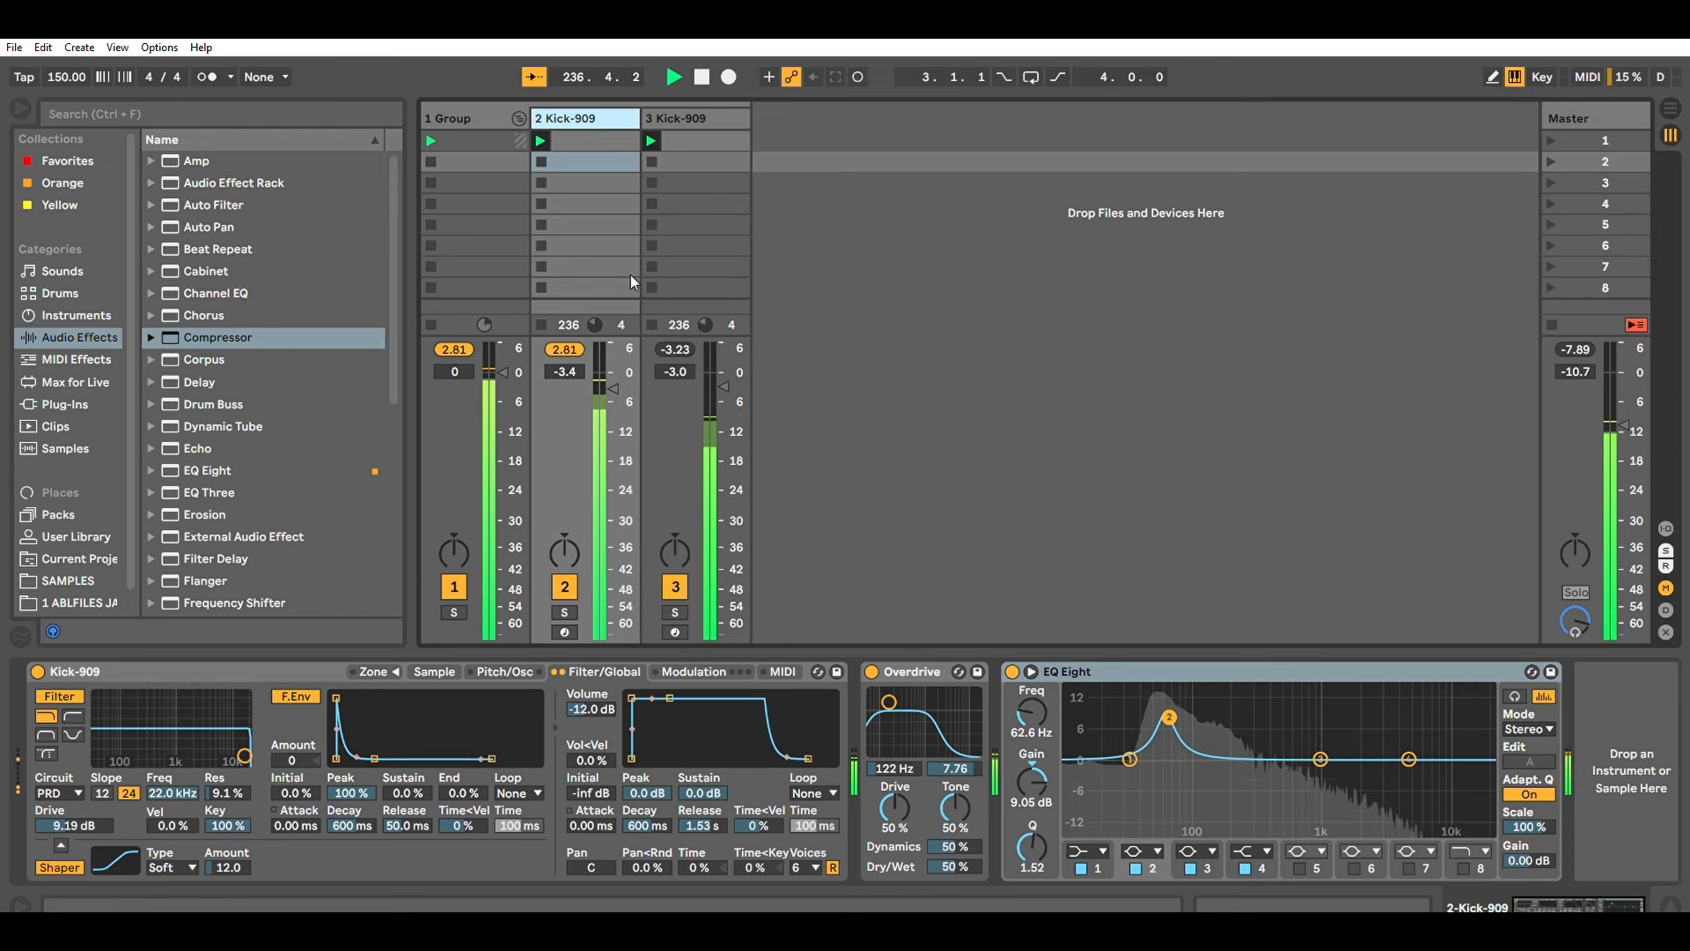
{"action": "left_click", "coordinate": [727, 115]}
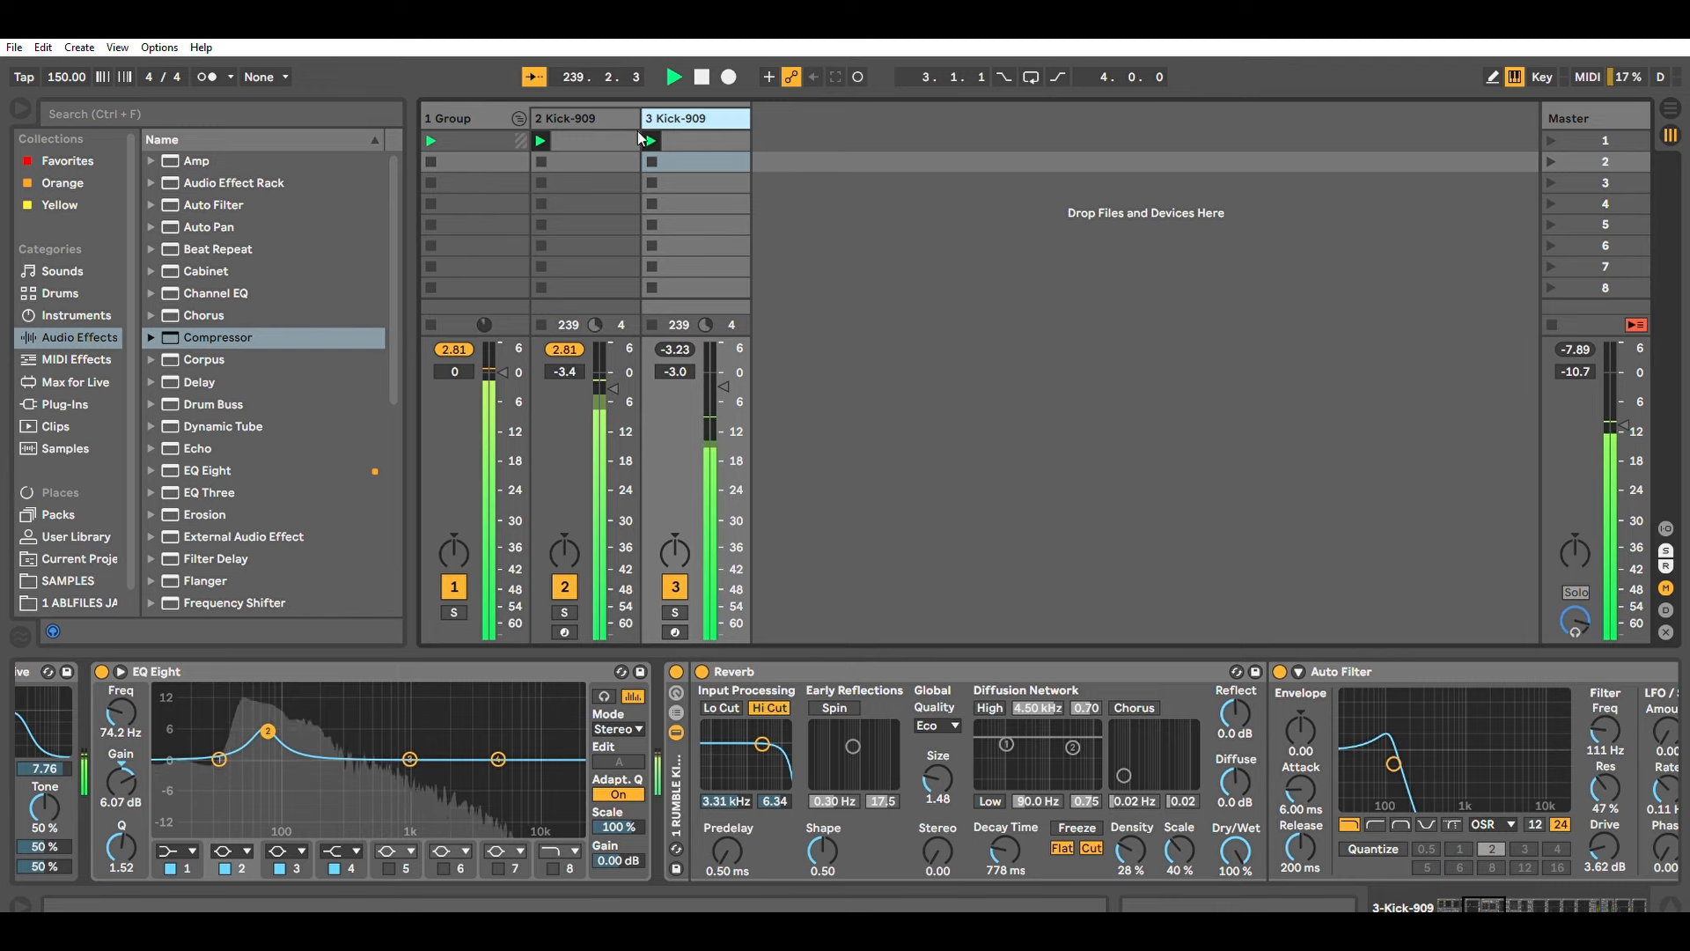
{"action": "key", "text": "Left"}
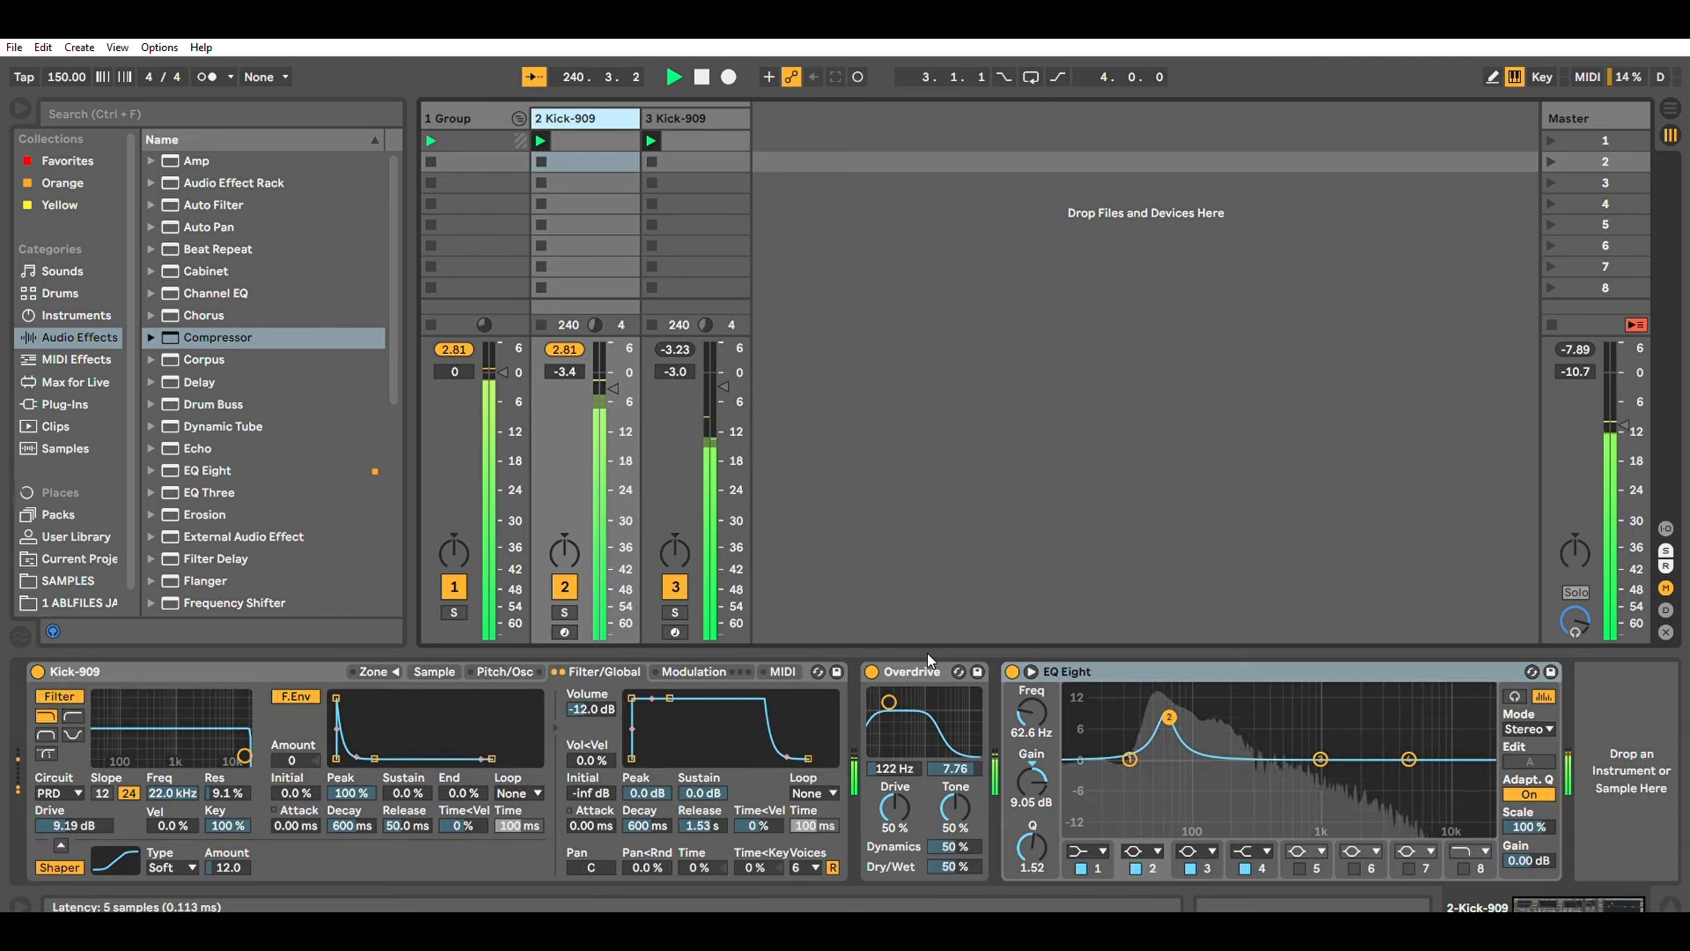
{"action": "left_click", "coordinate": [951, 773]}
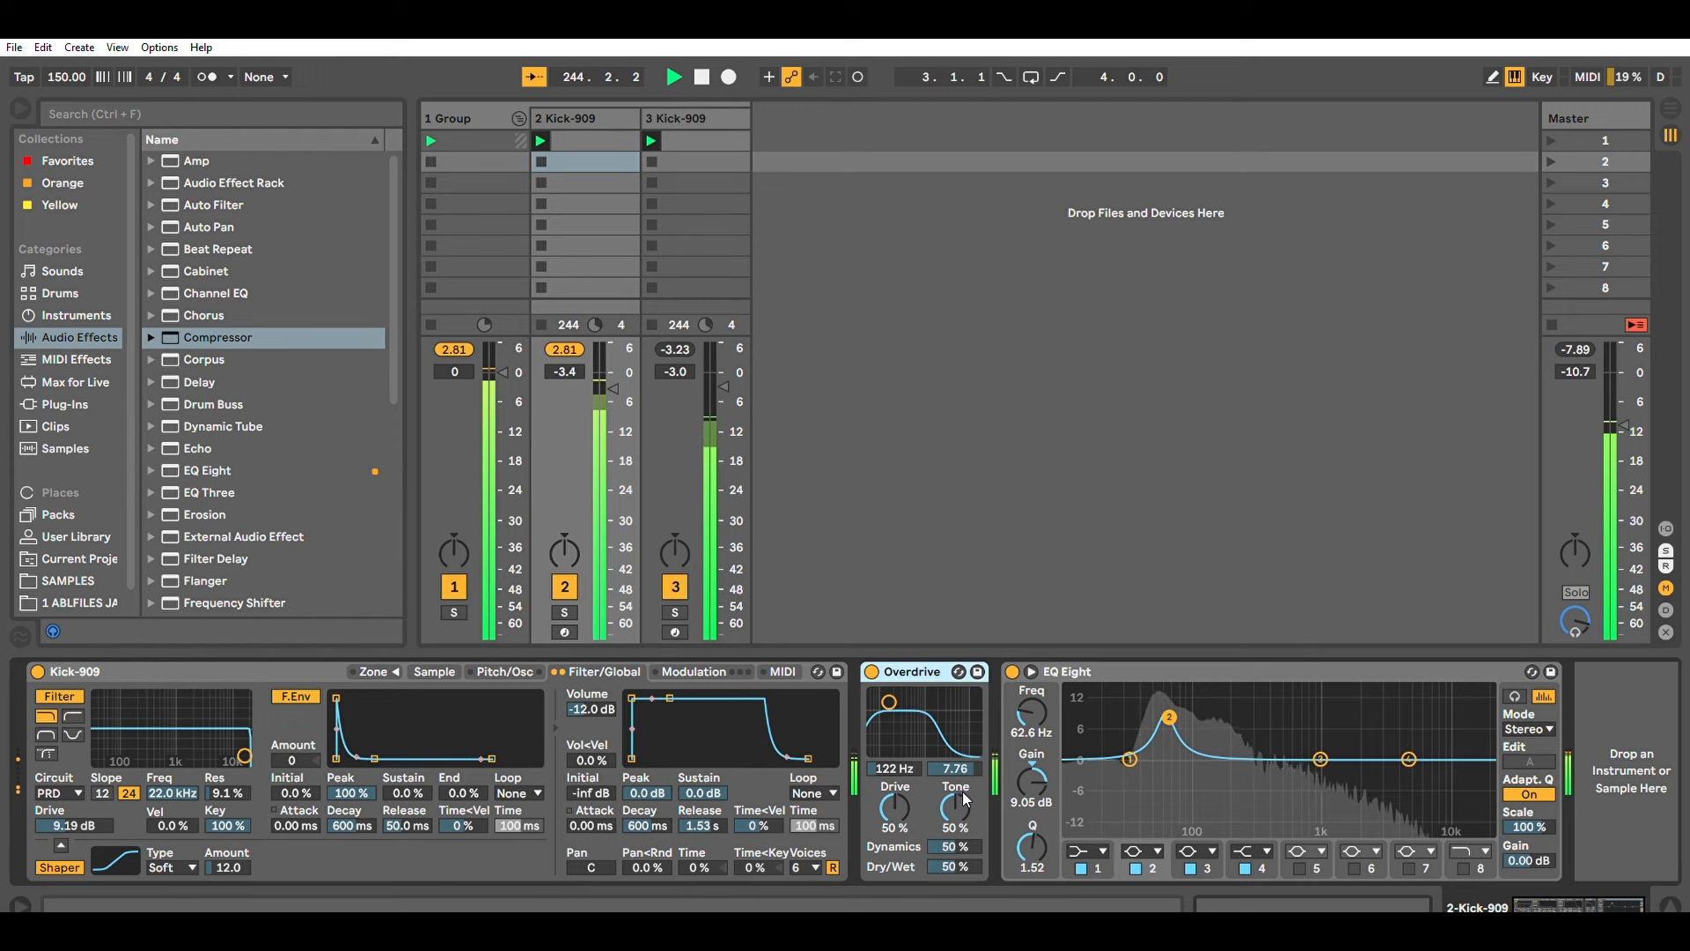
{"action": "key", "text": "ctrl+g"}
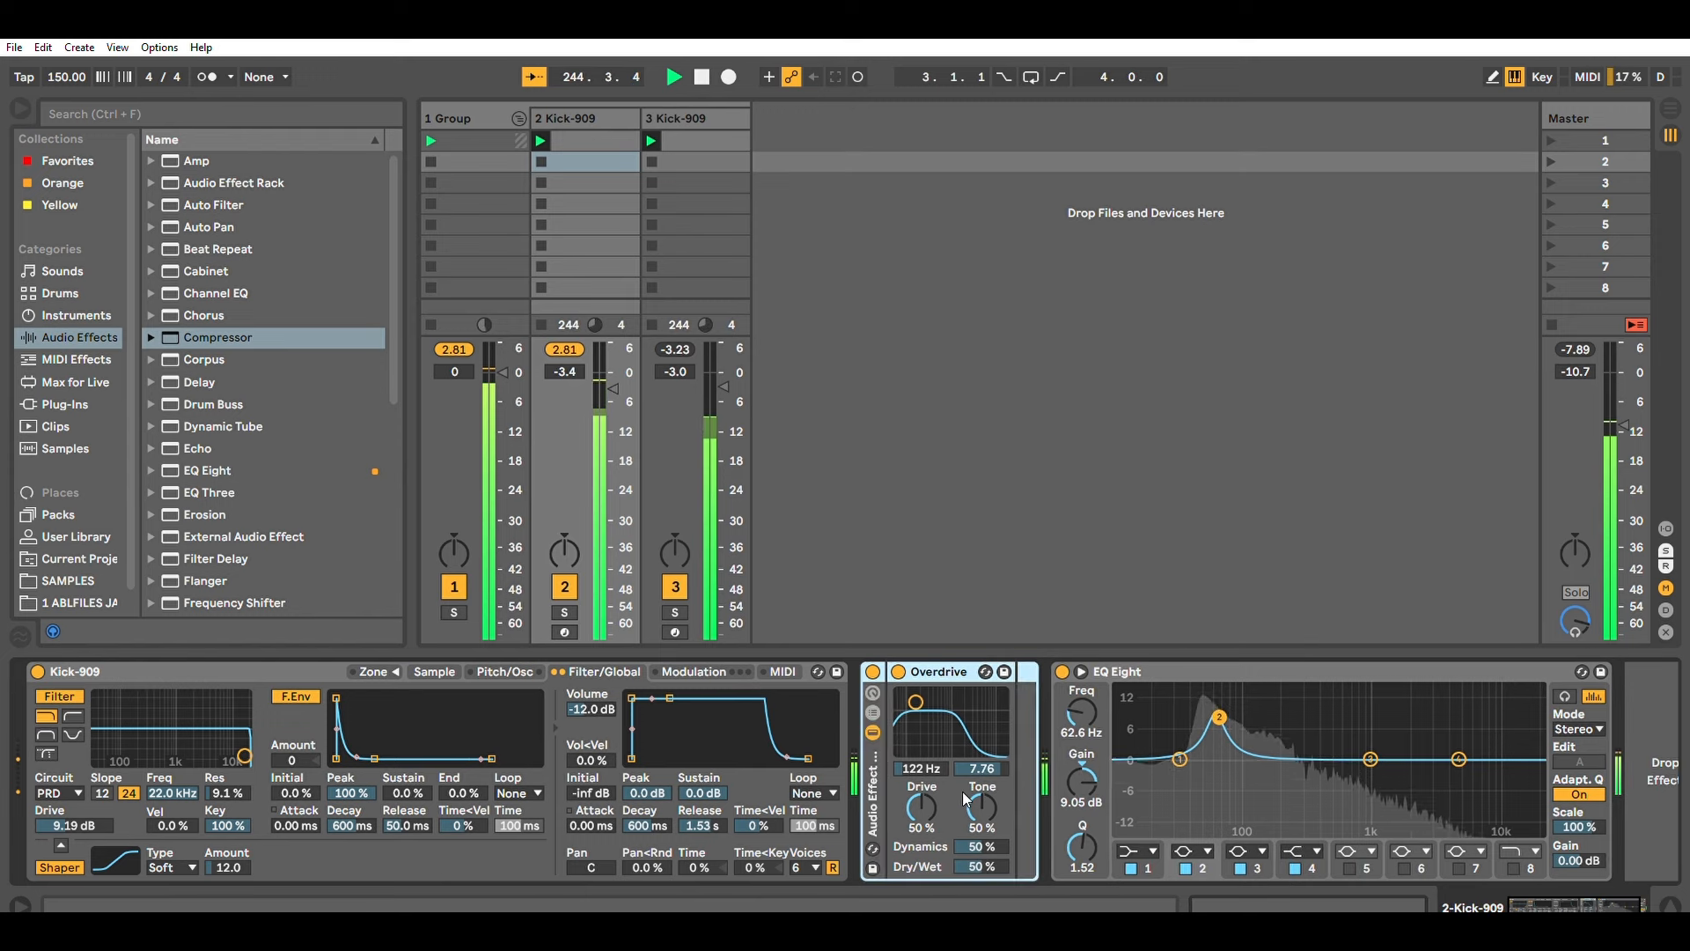
{"action": "left_click", "coordinate": [874, 694]}
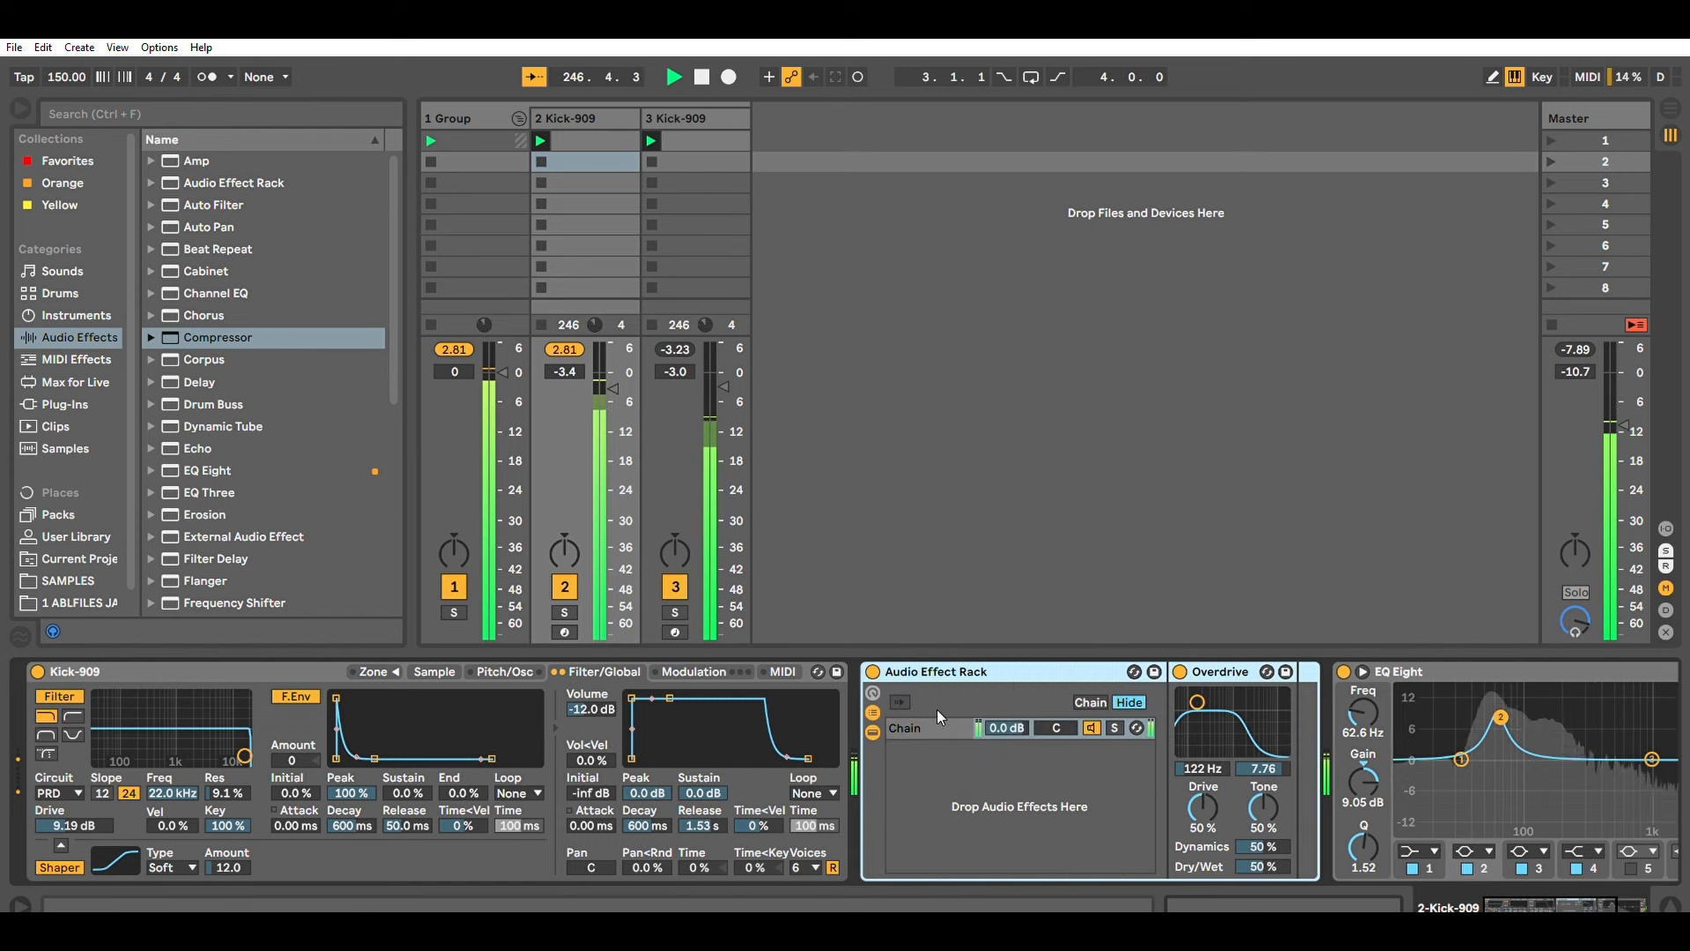
Restore the Overdrive after a trial deletion and add a second parallel rack chain containing a copy of it.
{"action": "key", "text": "Delete"}
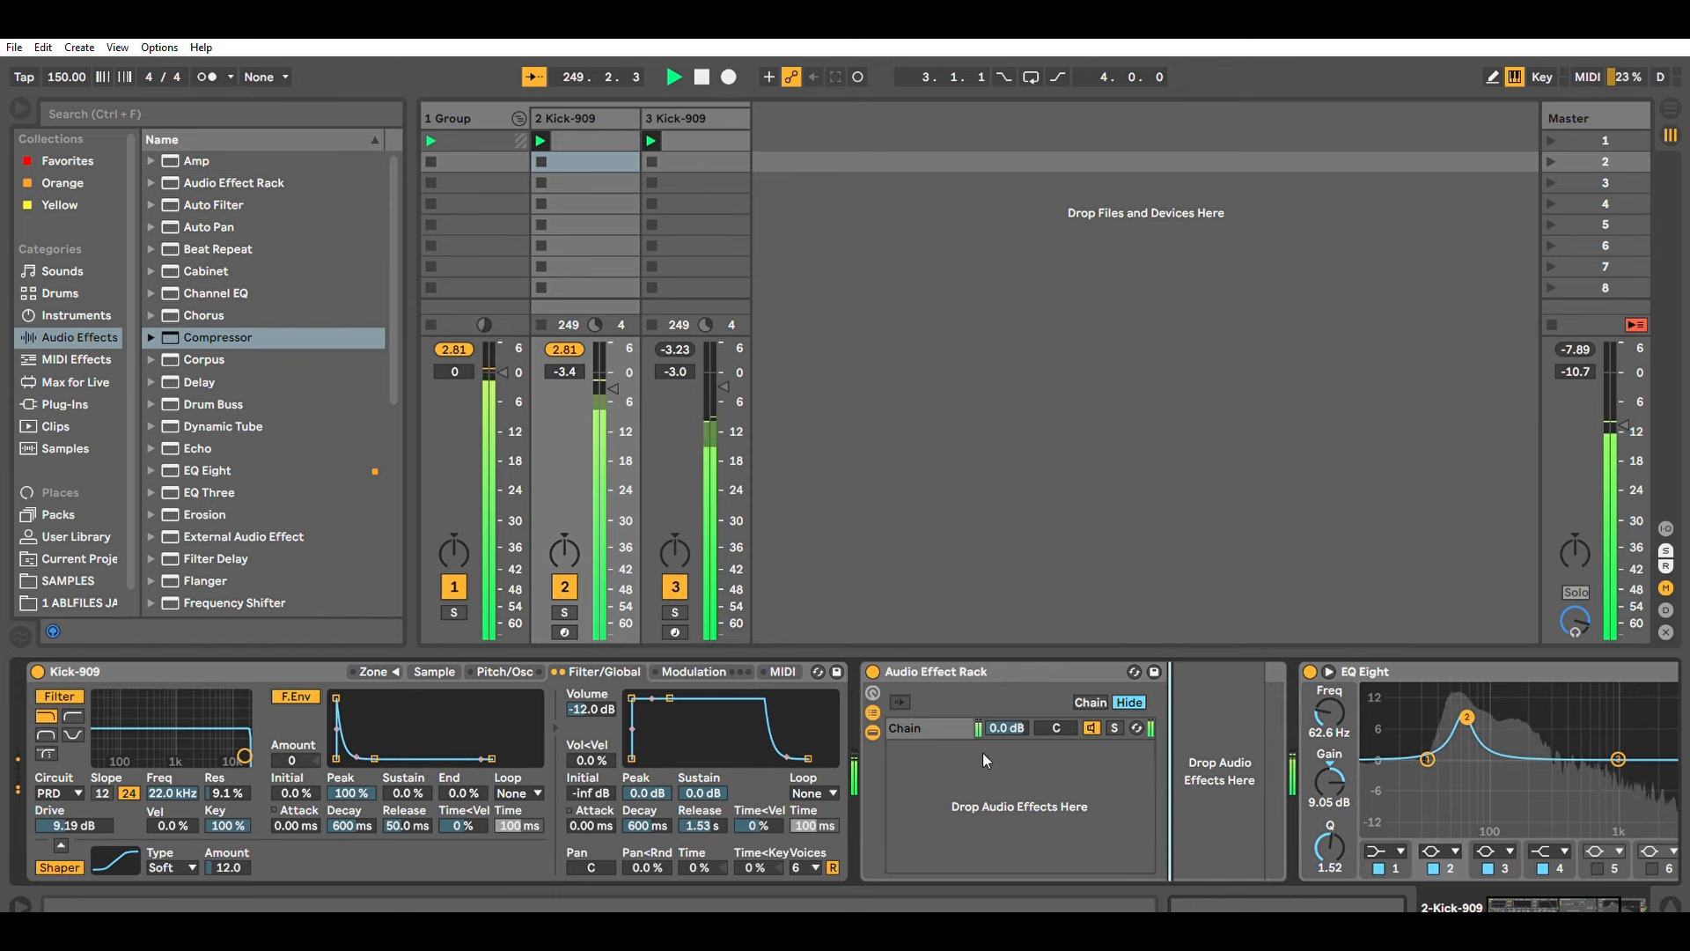
{"action": "key", "text": "ctrl+z"}
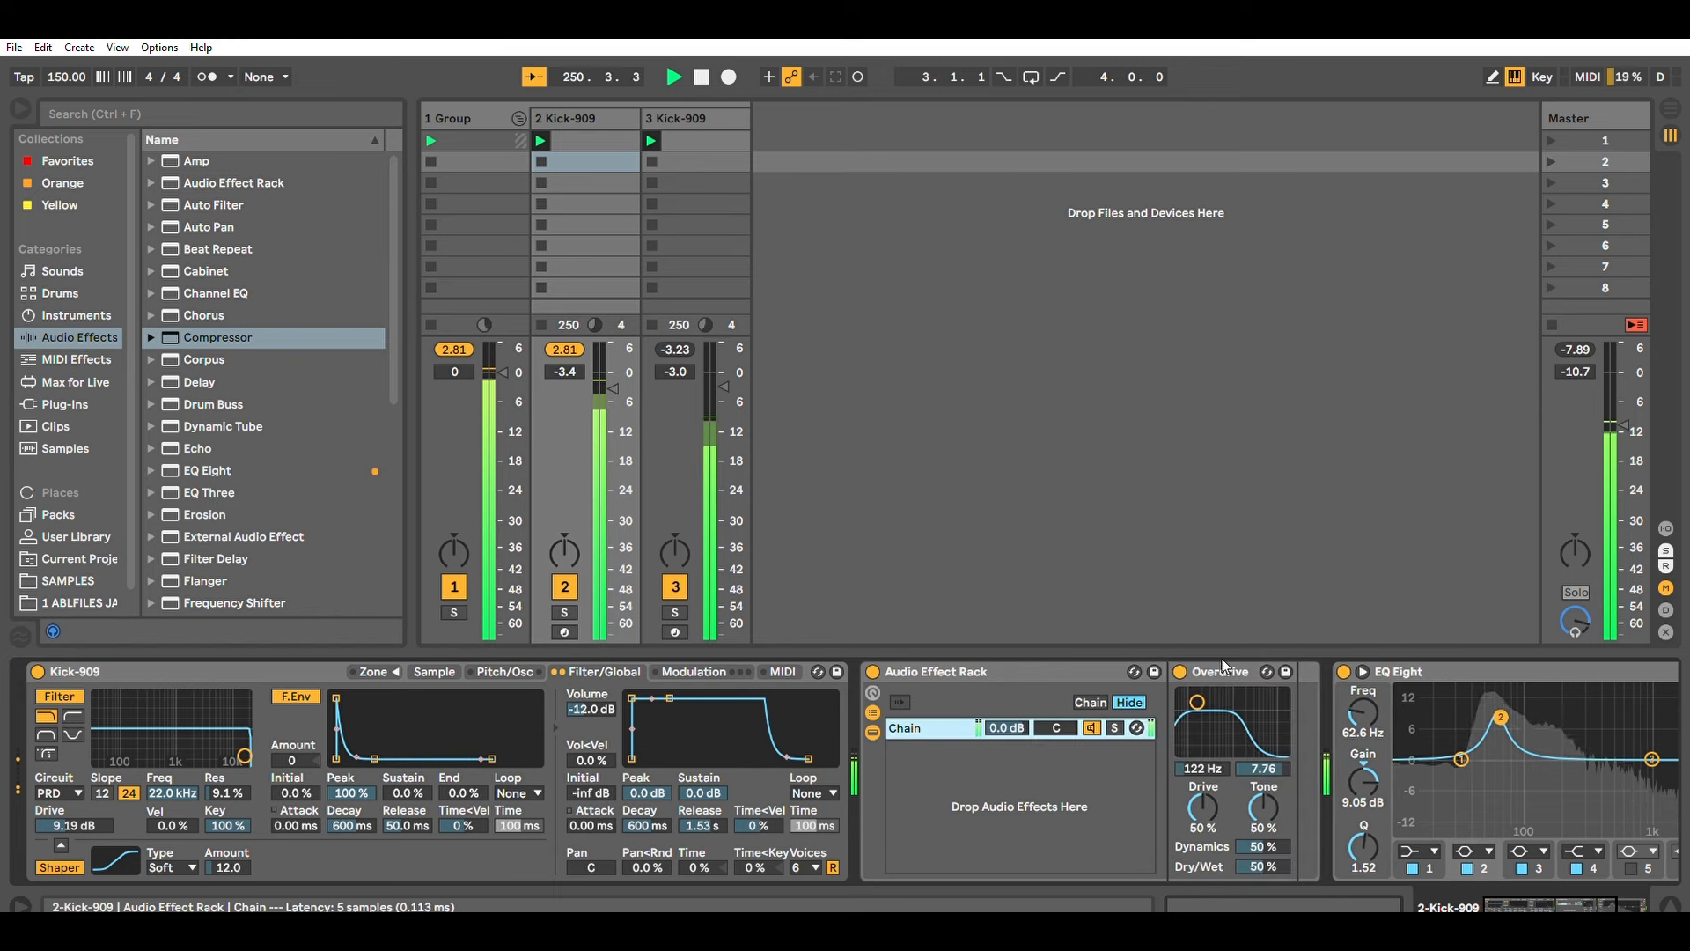
{"action": "left_click_drag", "start_coordinate": [1219, 671], "coordinate": [959, 789]}
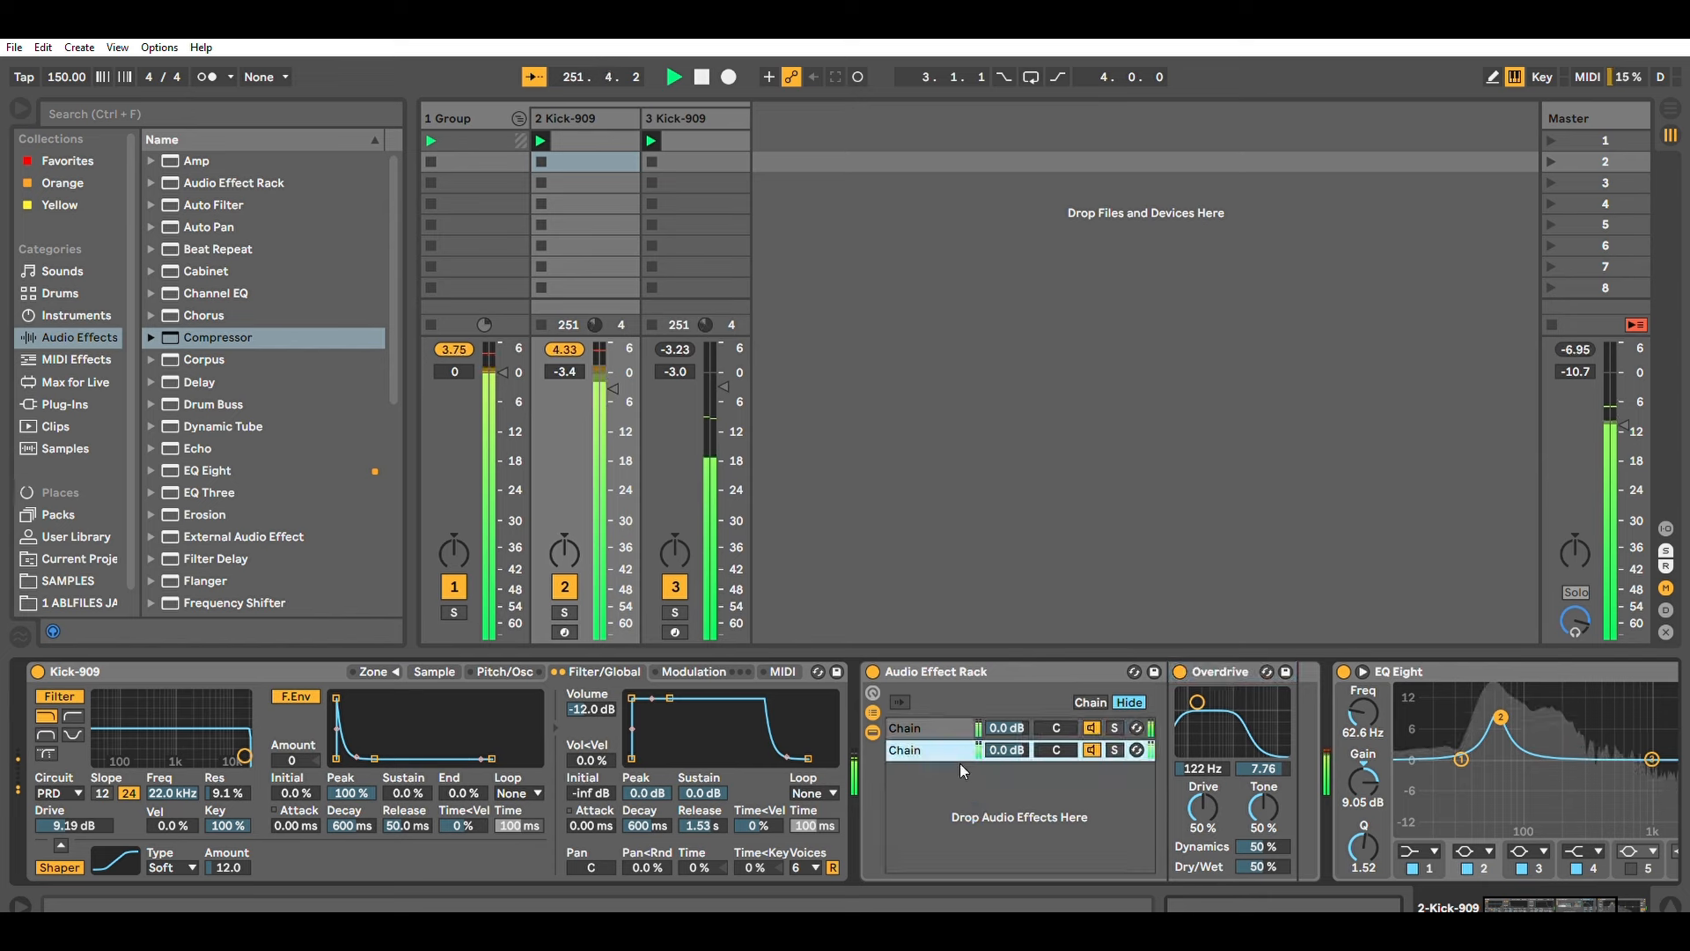
On the first chain, set the Overdrive to 2.91 kHz with bandwidth 4.40 and insert a high-pass Auto Filter before it at 386 Hz, resonance 17%.
{"action": "left_click", "coordinate": [947, 720]}
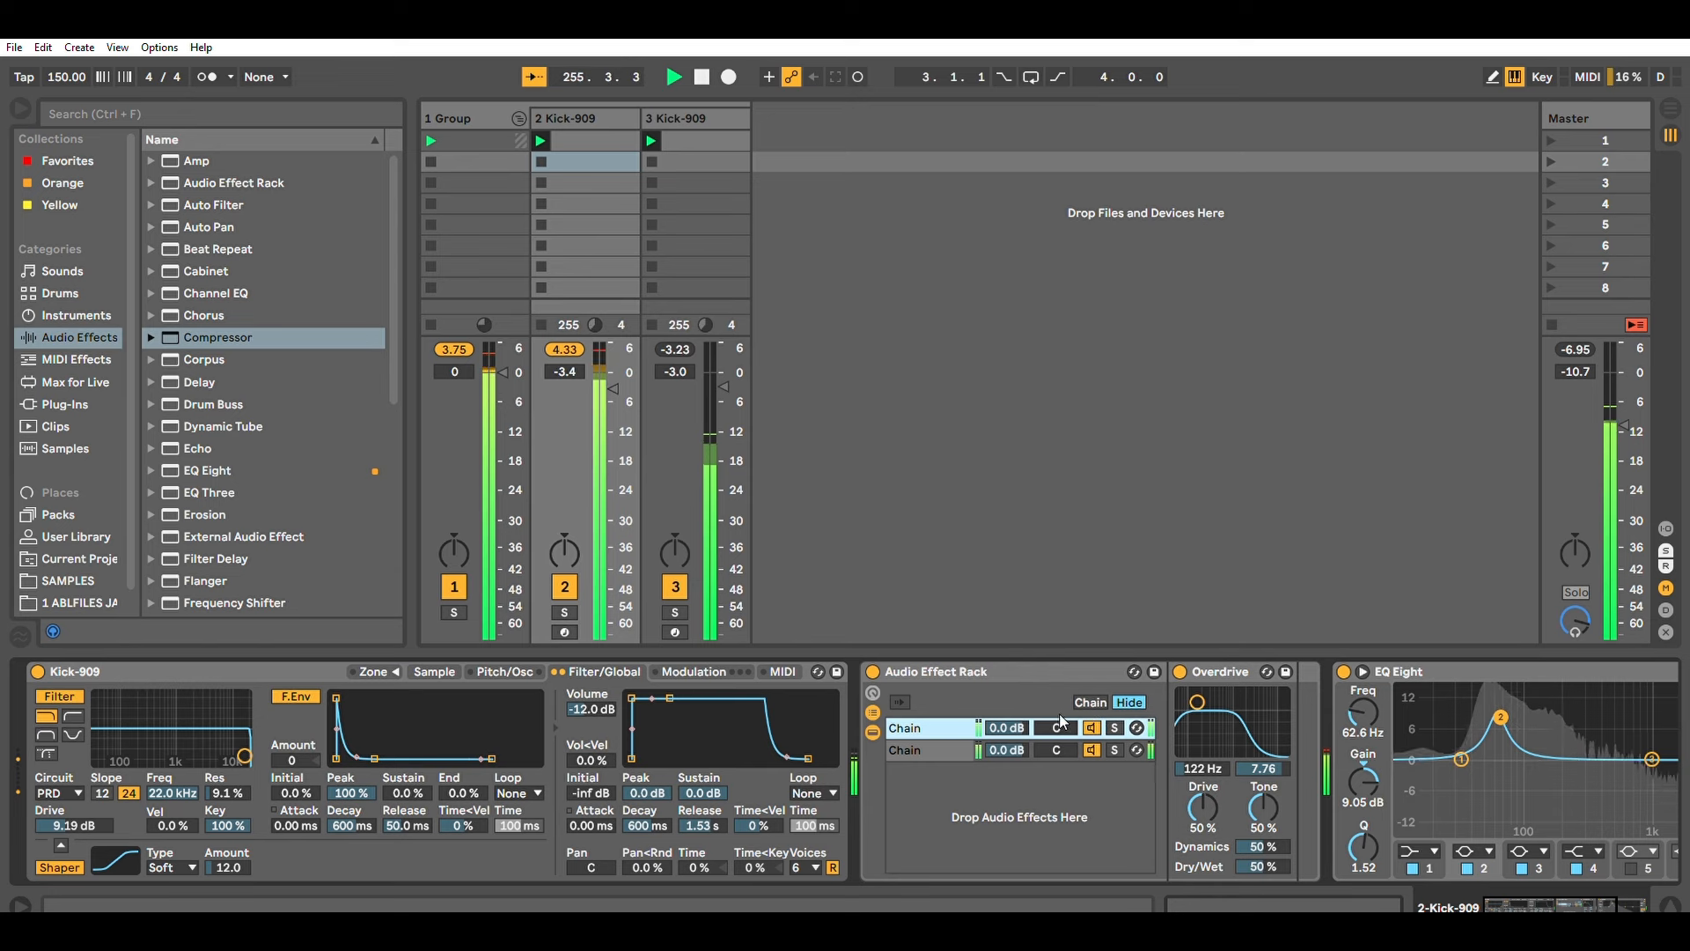
{"action": "left_click_drag", "start_coordinate": [1197, 702], "coordinate": [1250, 724]}
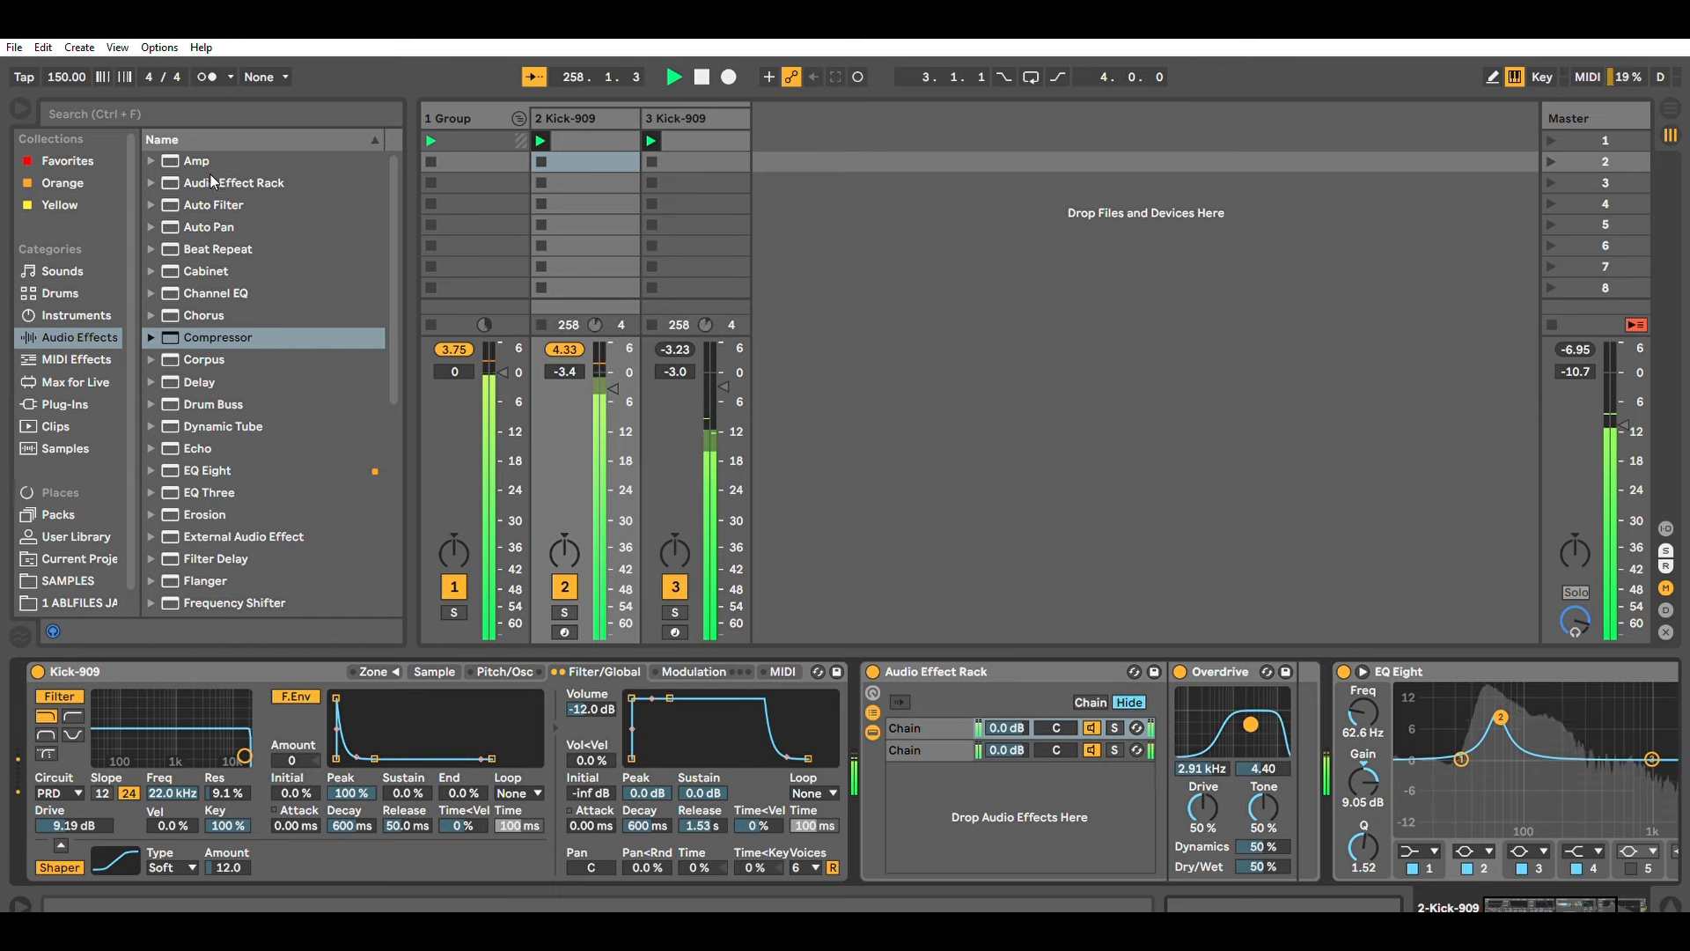
{"action": "left_click_drag", "start_coordinate": [212, 205], "coordinate": [1193, 759]}
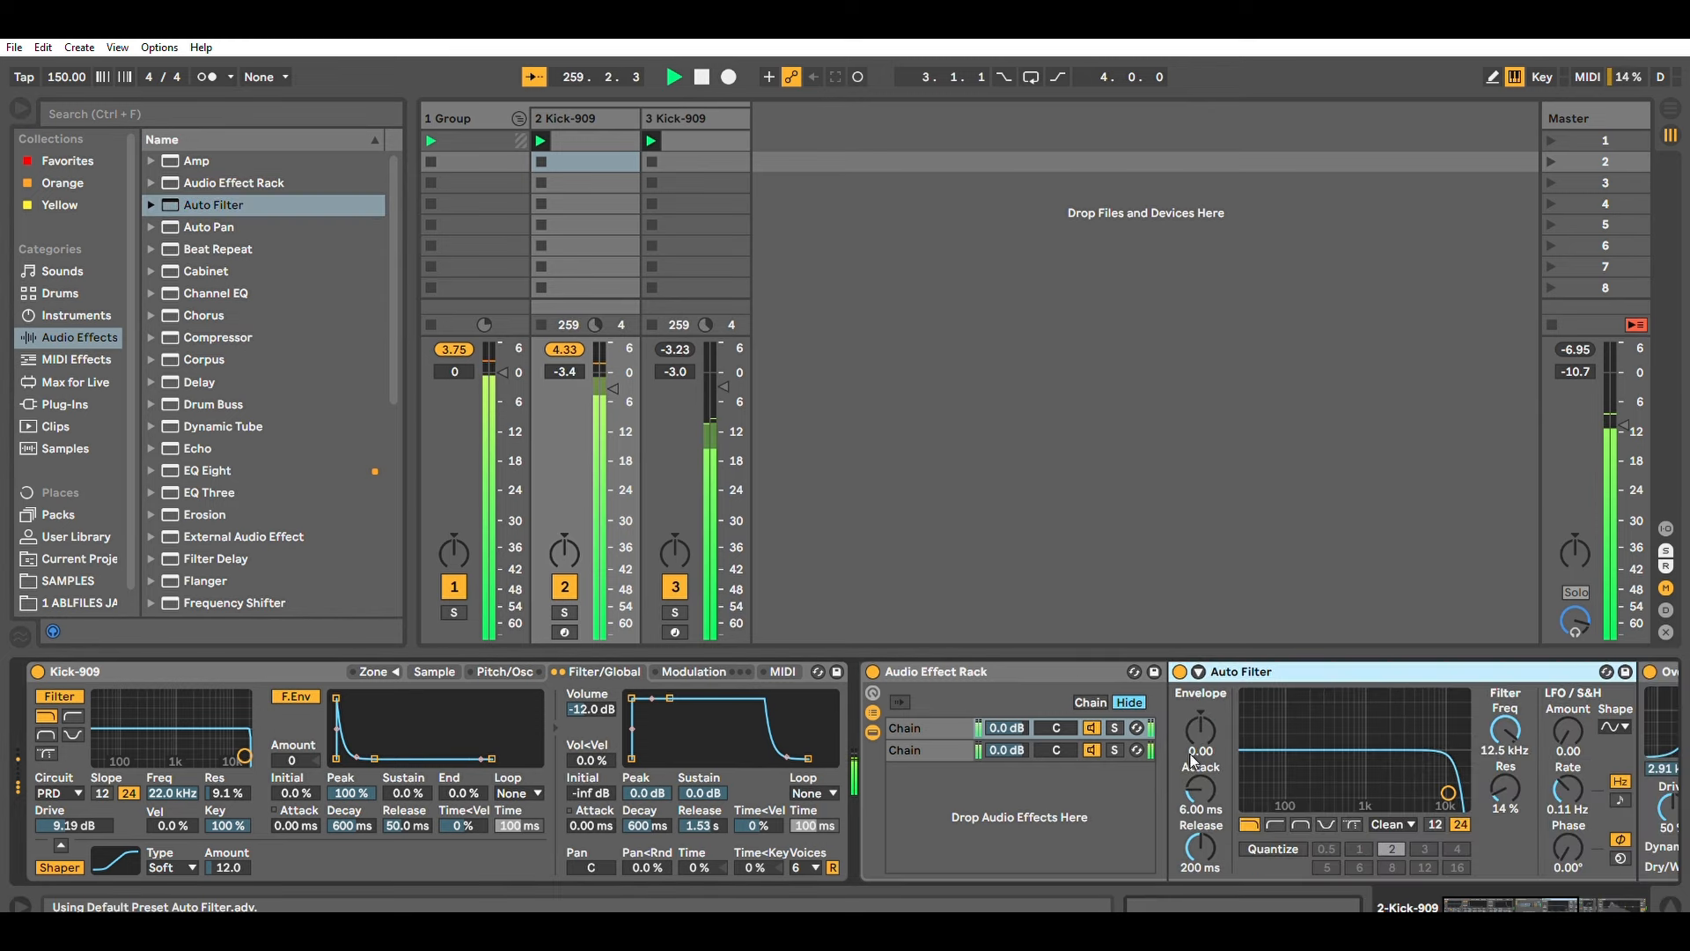
{"action": "left_click", "coordinate": [1273, 824]}
{"action": "left_click_drag", "start_coordinate": [1448, 792], "coordinate": [1344, 786]}
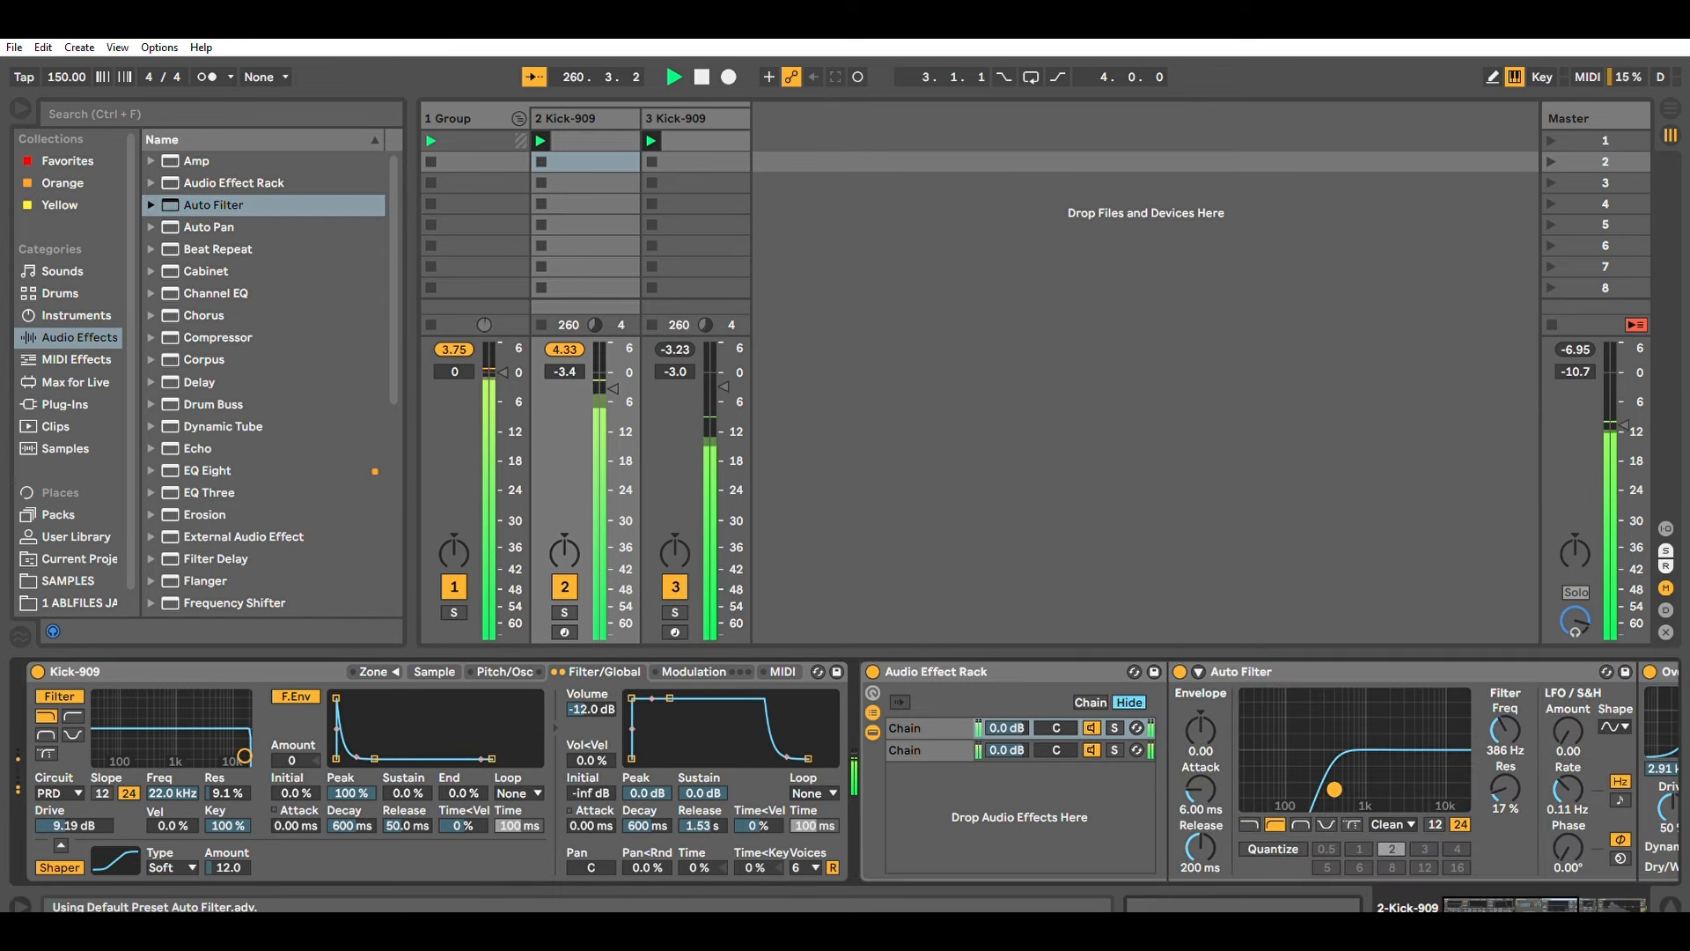
On the first chain, set Overdrive Drive to 85%, and the Auto Filter to OSR, 14.1 dB drive, 261 Hz and 19% resonance.
{"action": "left_click", "coordinate": [958, 749]}
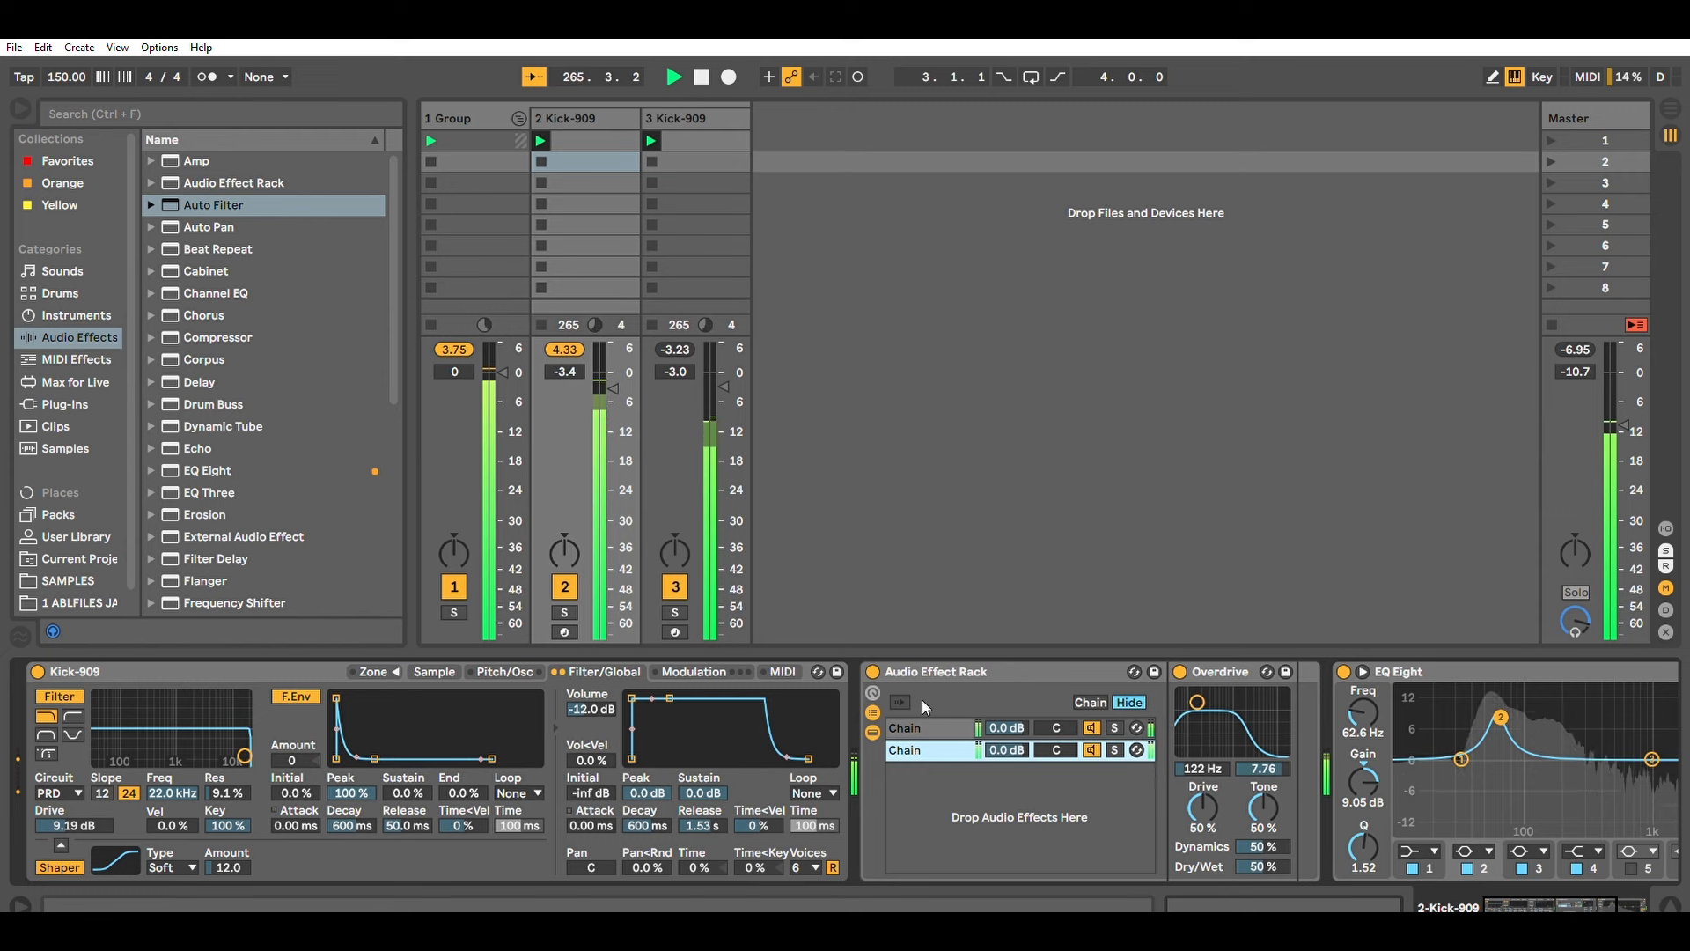
{"action": "left_click", "coordinate": [925, 727]}
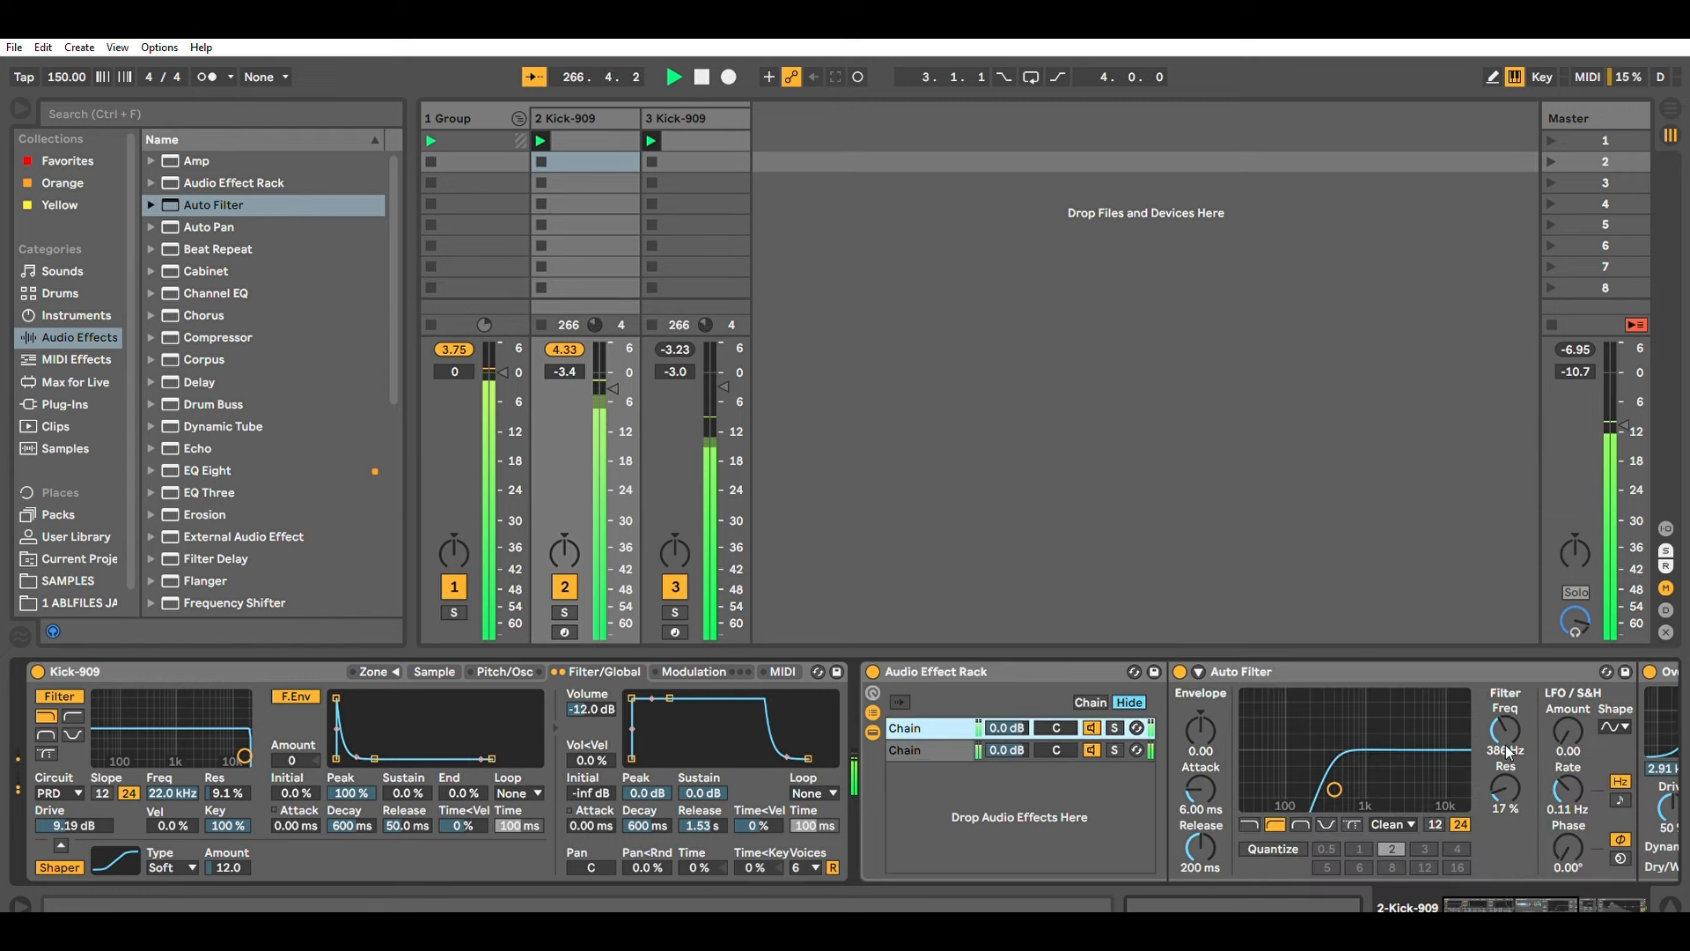
{"action": "left_click_drag", "start_coordinate": [1549, 898], "coordinate": [1567, 898]}
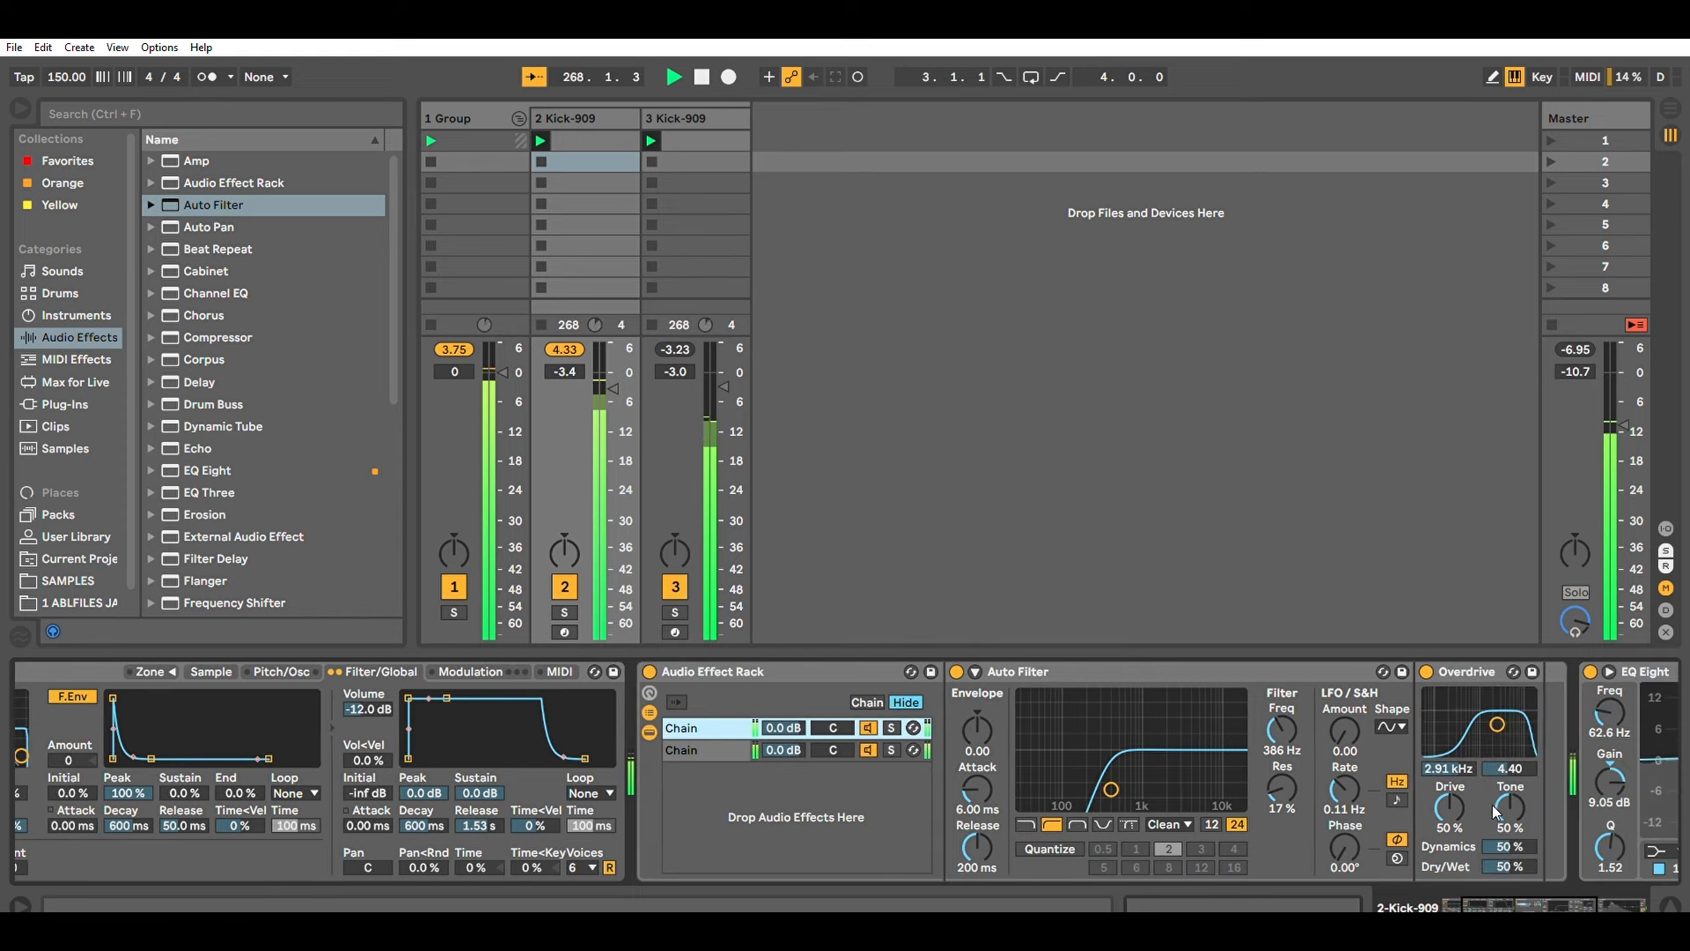
{"action": "left_click_drag", "start_coordinate": [1450, 807], "coordinate": [1451, 740]}
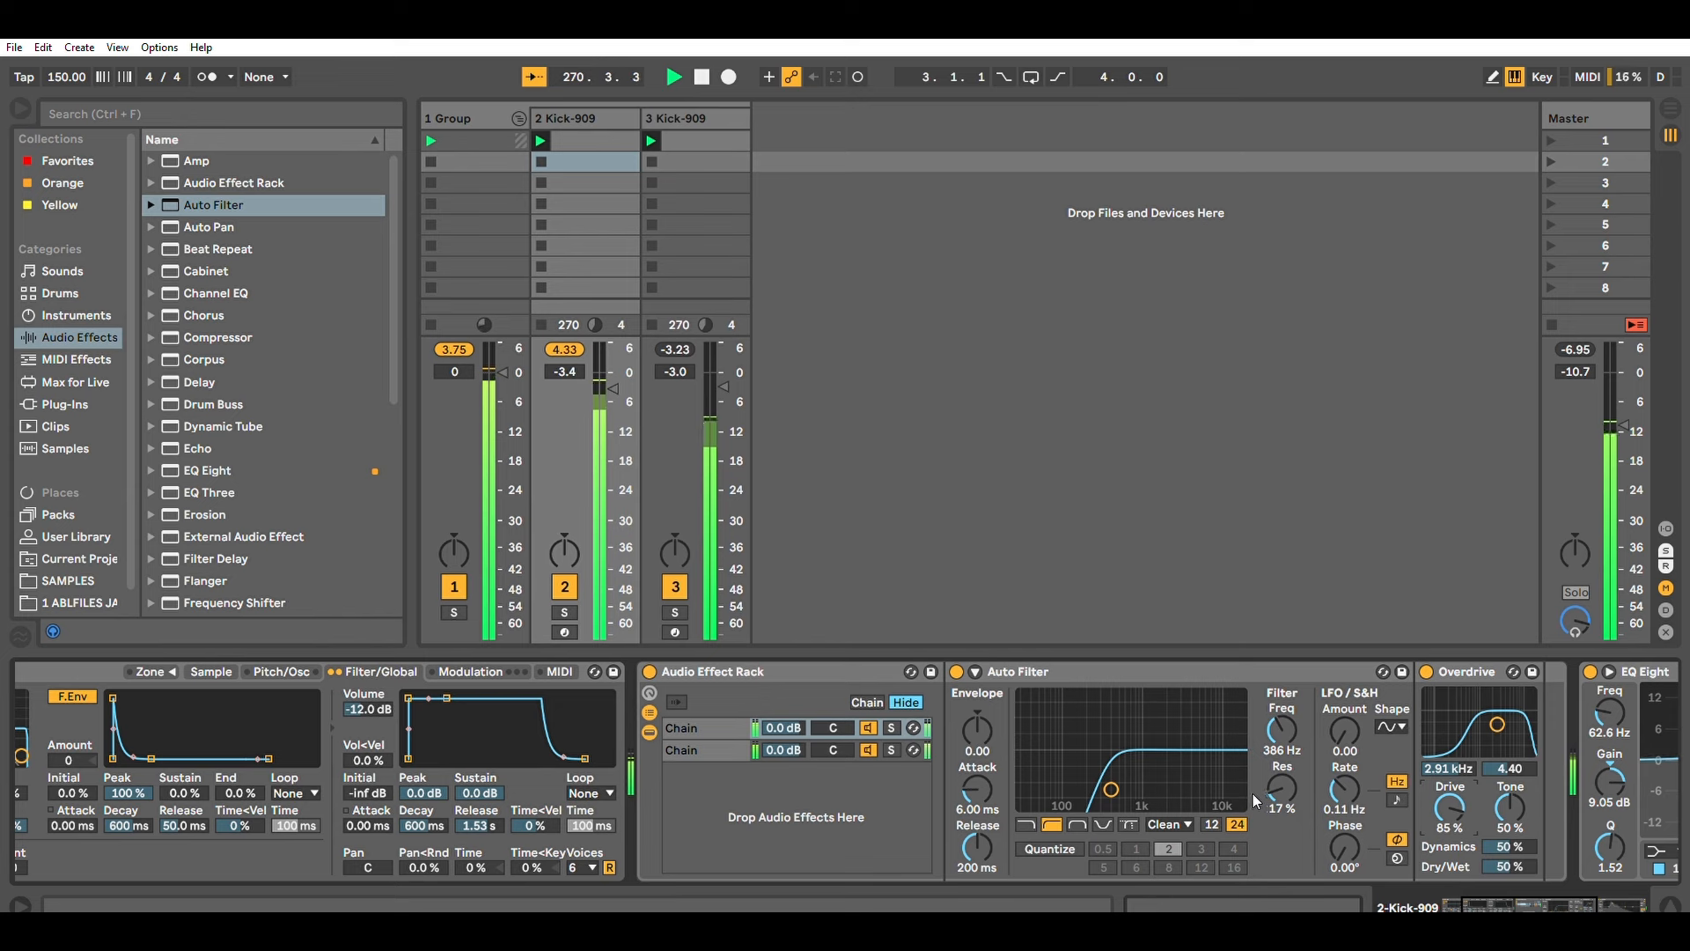
{"action": "left_click", "coordinate": [1169, 824]}
{"action": "left_click", "coordinate": [1169, 840]}
{"action": "left_click_drag", "start_coordinate": [1281, 845], "coordinate": [1281, 829]}
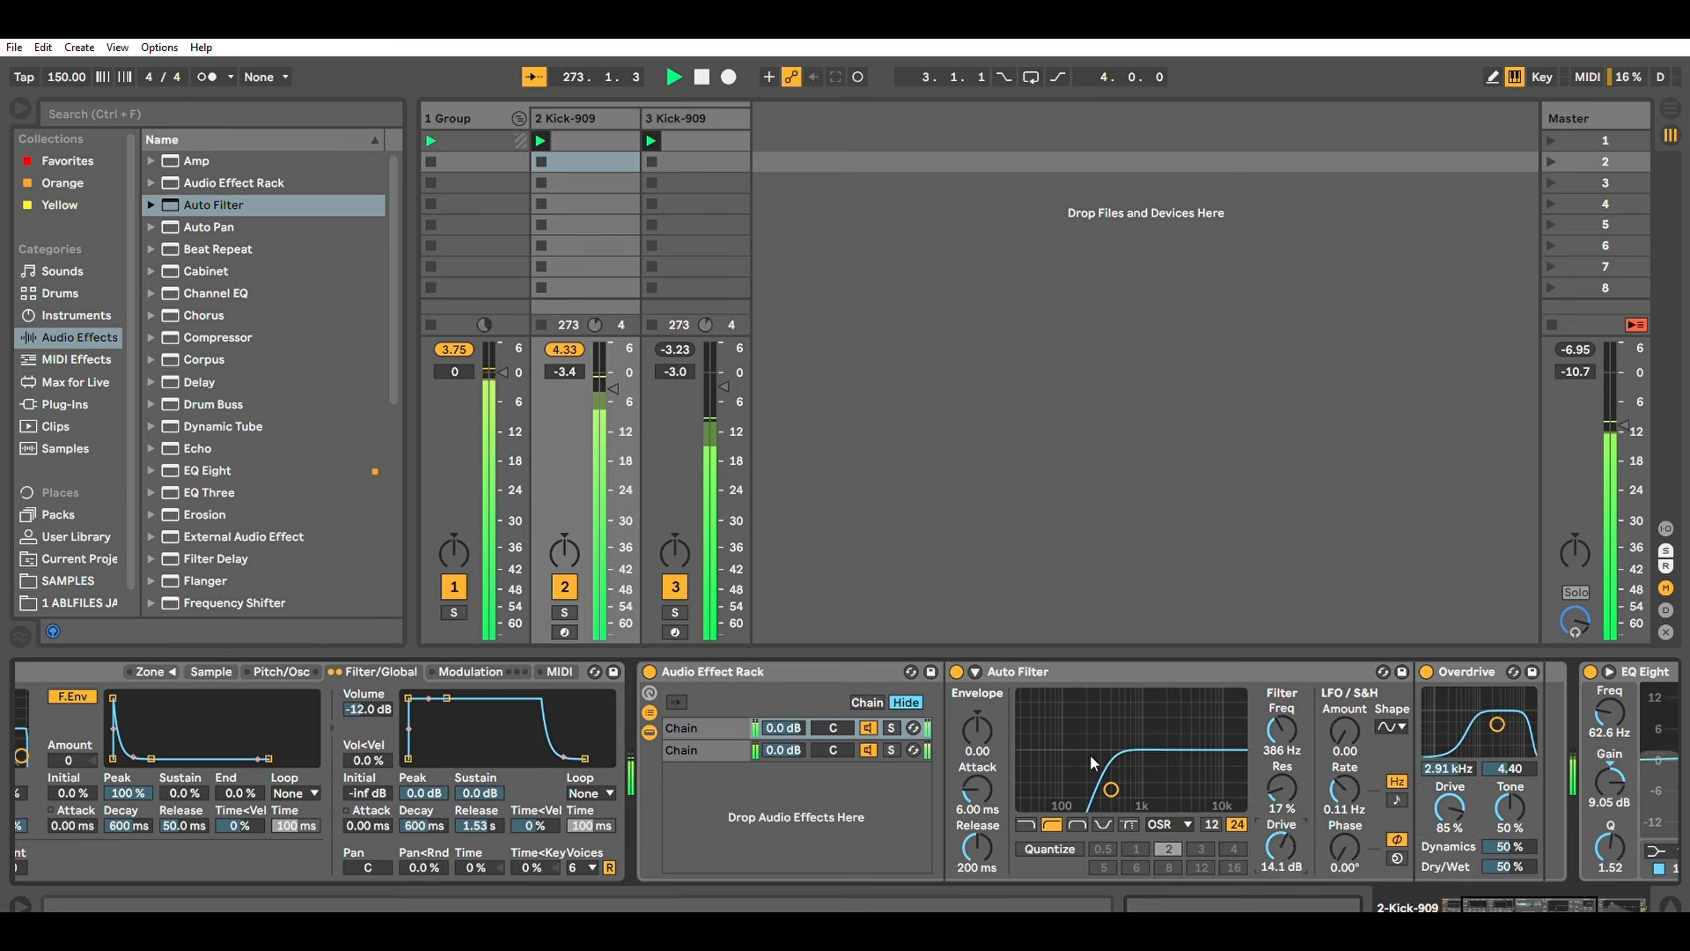
{"action": "left_click_drag", "start_coordinate": [1110, 790], "coordinate": [1098, 788]}
Compare the two chains' devices and set the first chain's Overdrive to 734 Hz with bandwidth 2.98.
{"action": "left_click", "coordinate": [702, 749]}
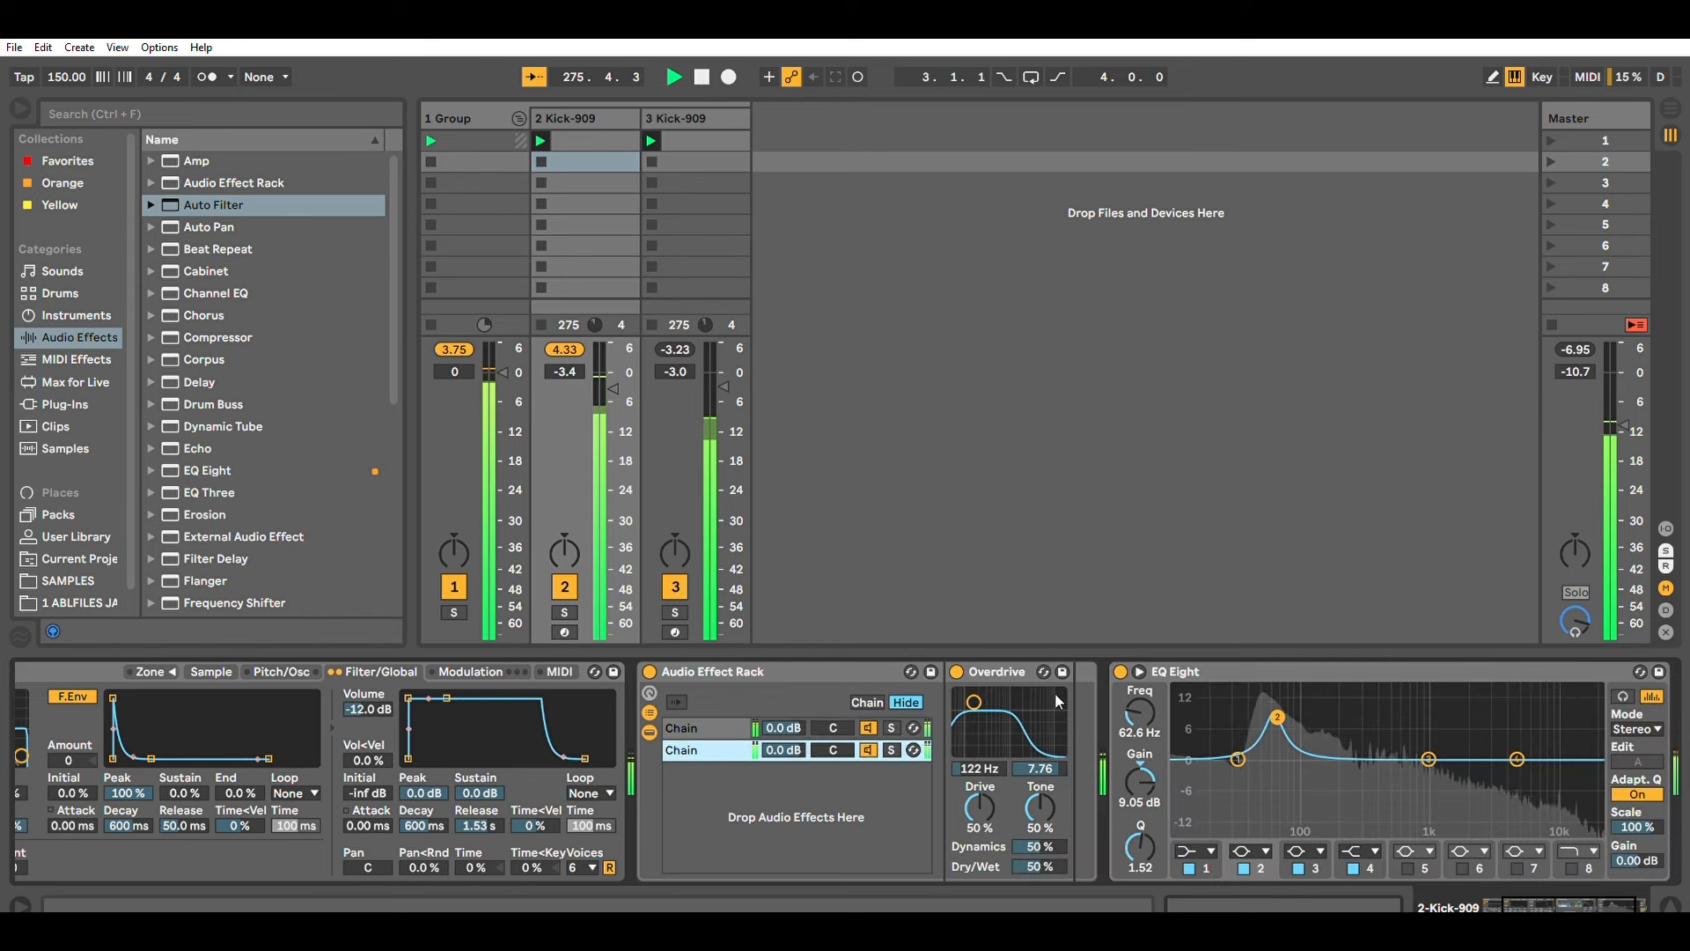
{"action": "left_click", "coordinate": [700, 727]}
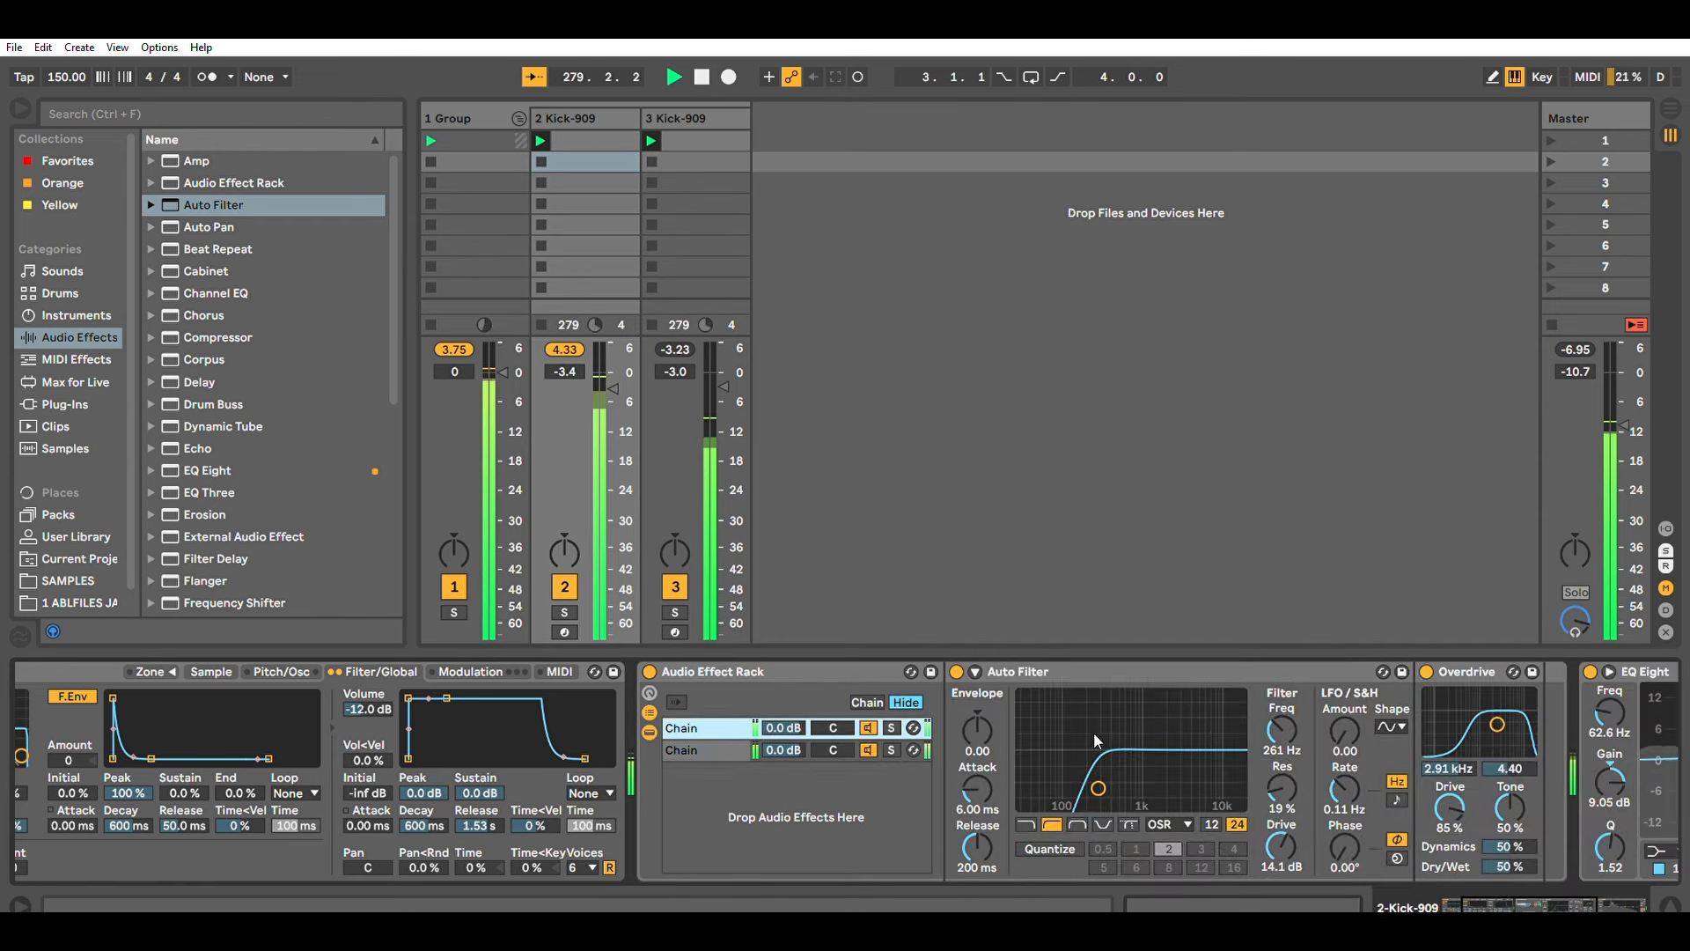
{"action": "left_click_drag", "start_coordinate": [1496, 724], "coordinate": [1473, 733]}
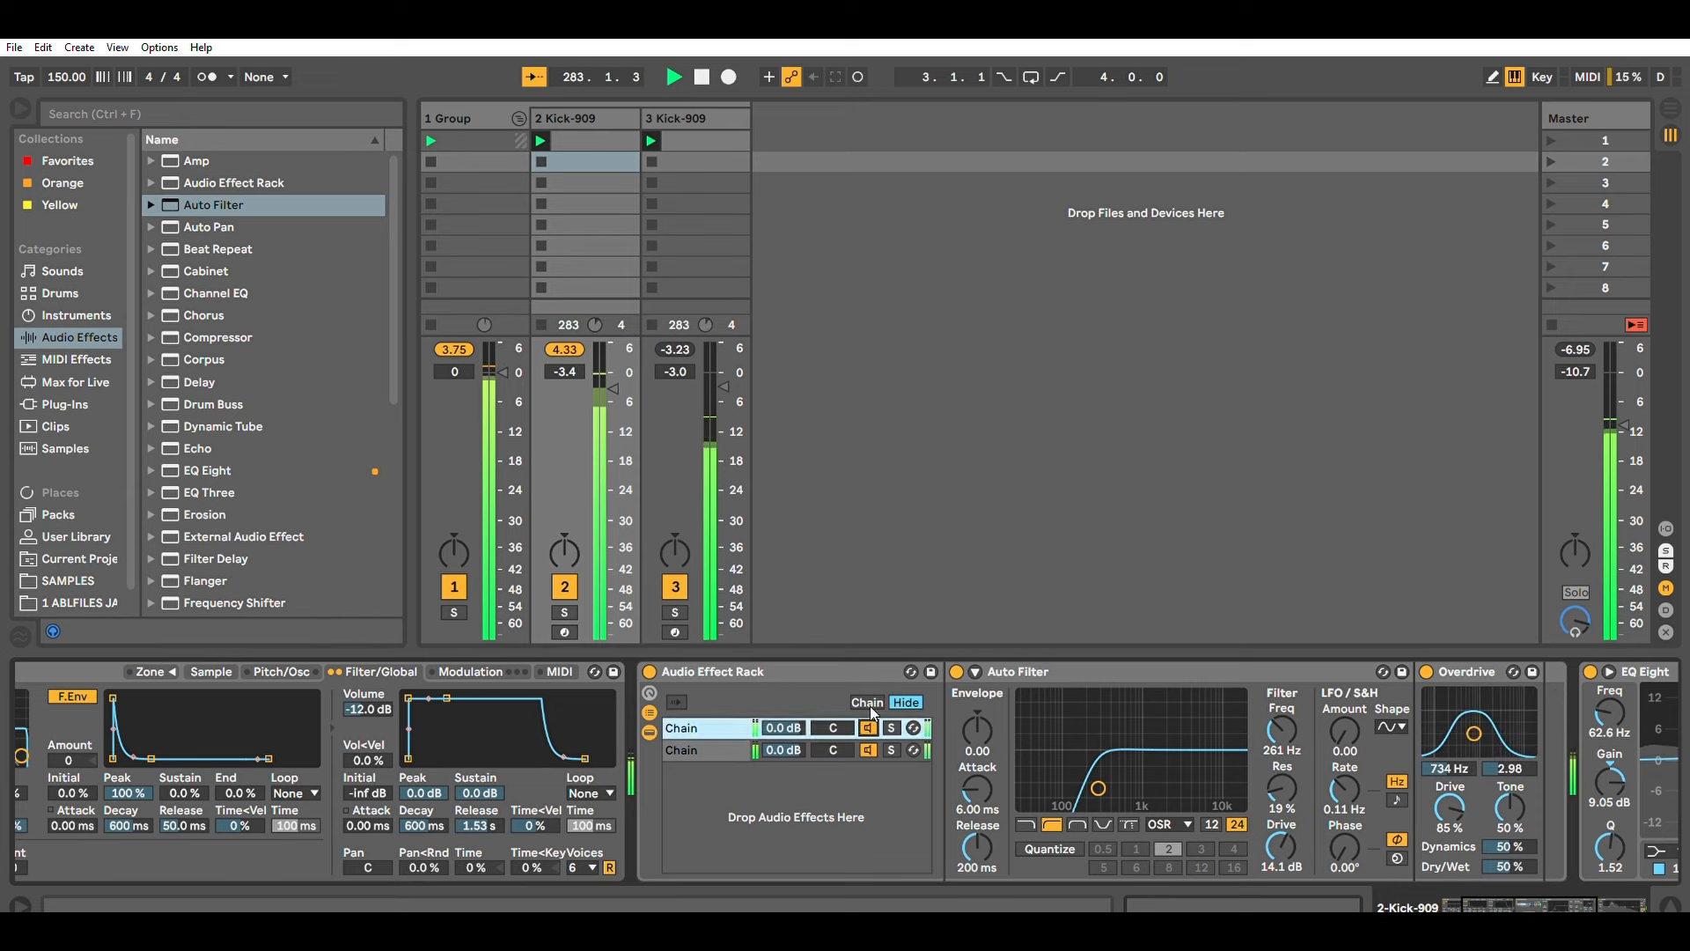
Briefly mute the second chain for comparison, and set the first chain's Auto Filter Drive to 7.24 dB and Overdrive Drive to 53%.
{"action": "left_click", "coordinate": [868, 746]}
{"action": "left_click", "coordinate": [870, 746]}
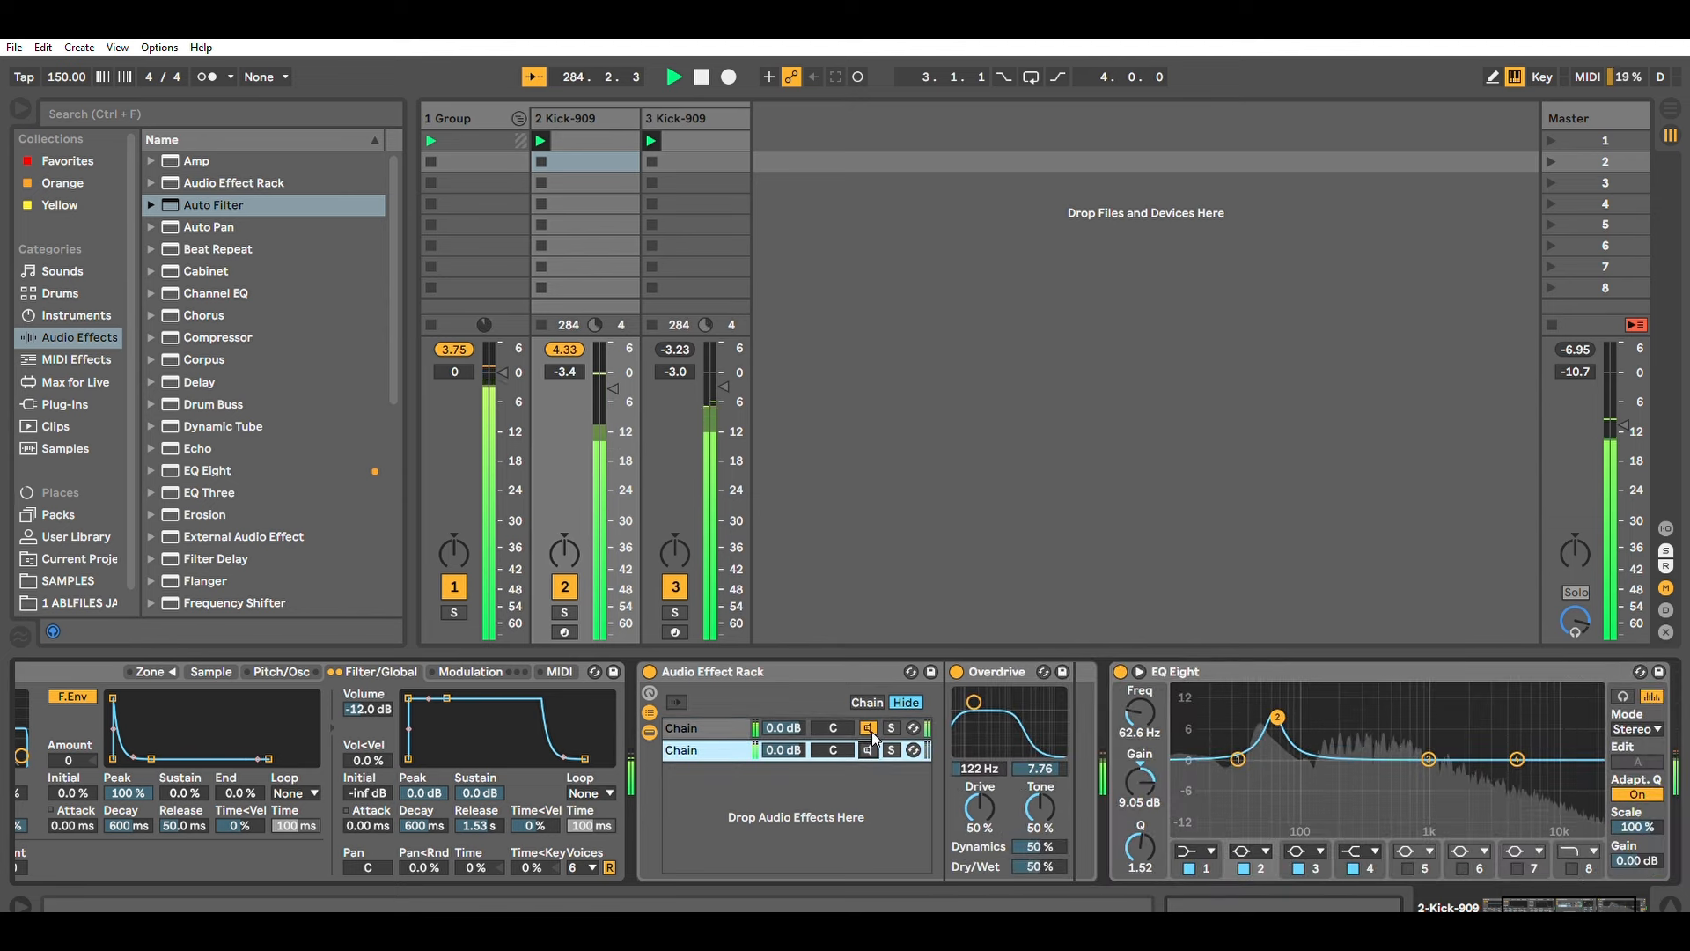
{"action": "left_click", "coordinate": [879, 727]}
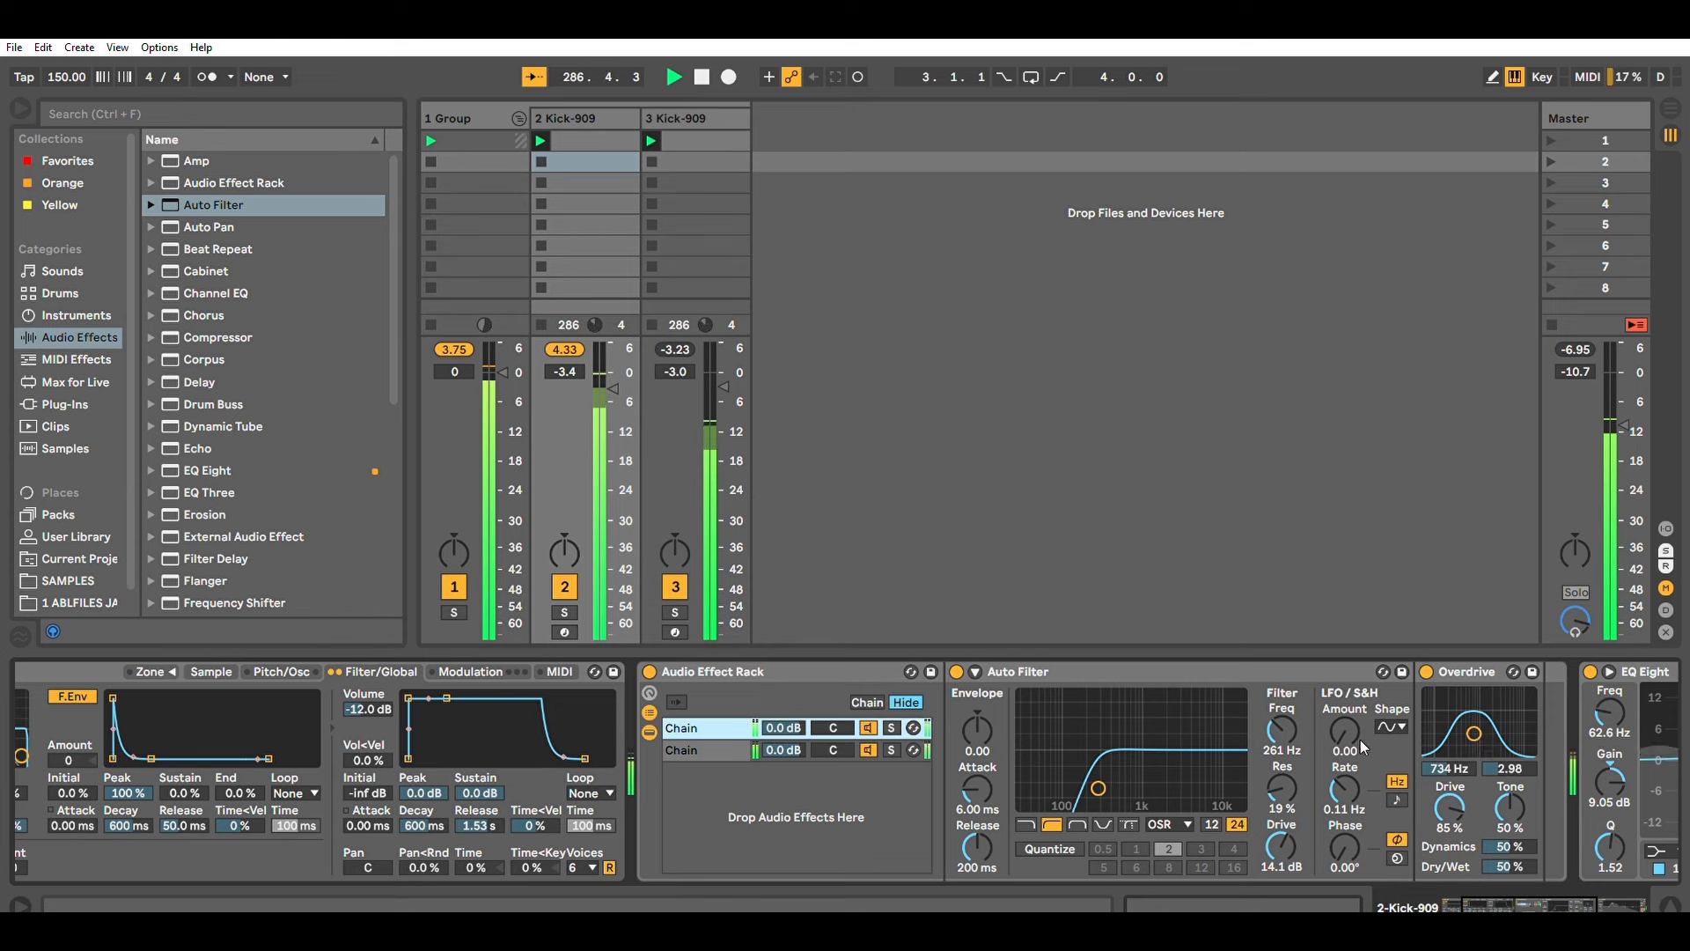
{"action": "left_click_drag", "start_coordinate": [1282, 845], "coordinate": [1282, 880]}
{"action": "left_click_drag", "start_coordinate": [1449, 805], "coordinate": [1450, 845]}
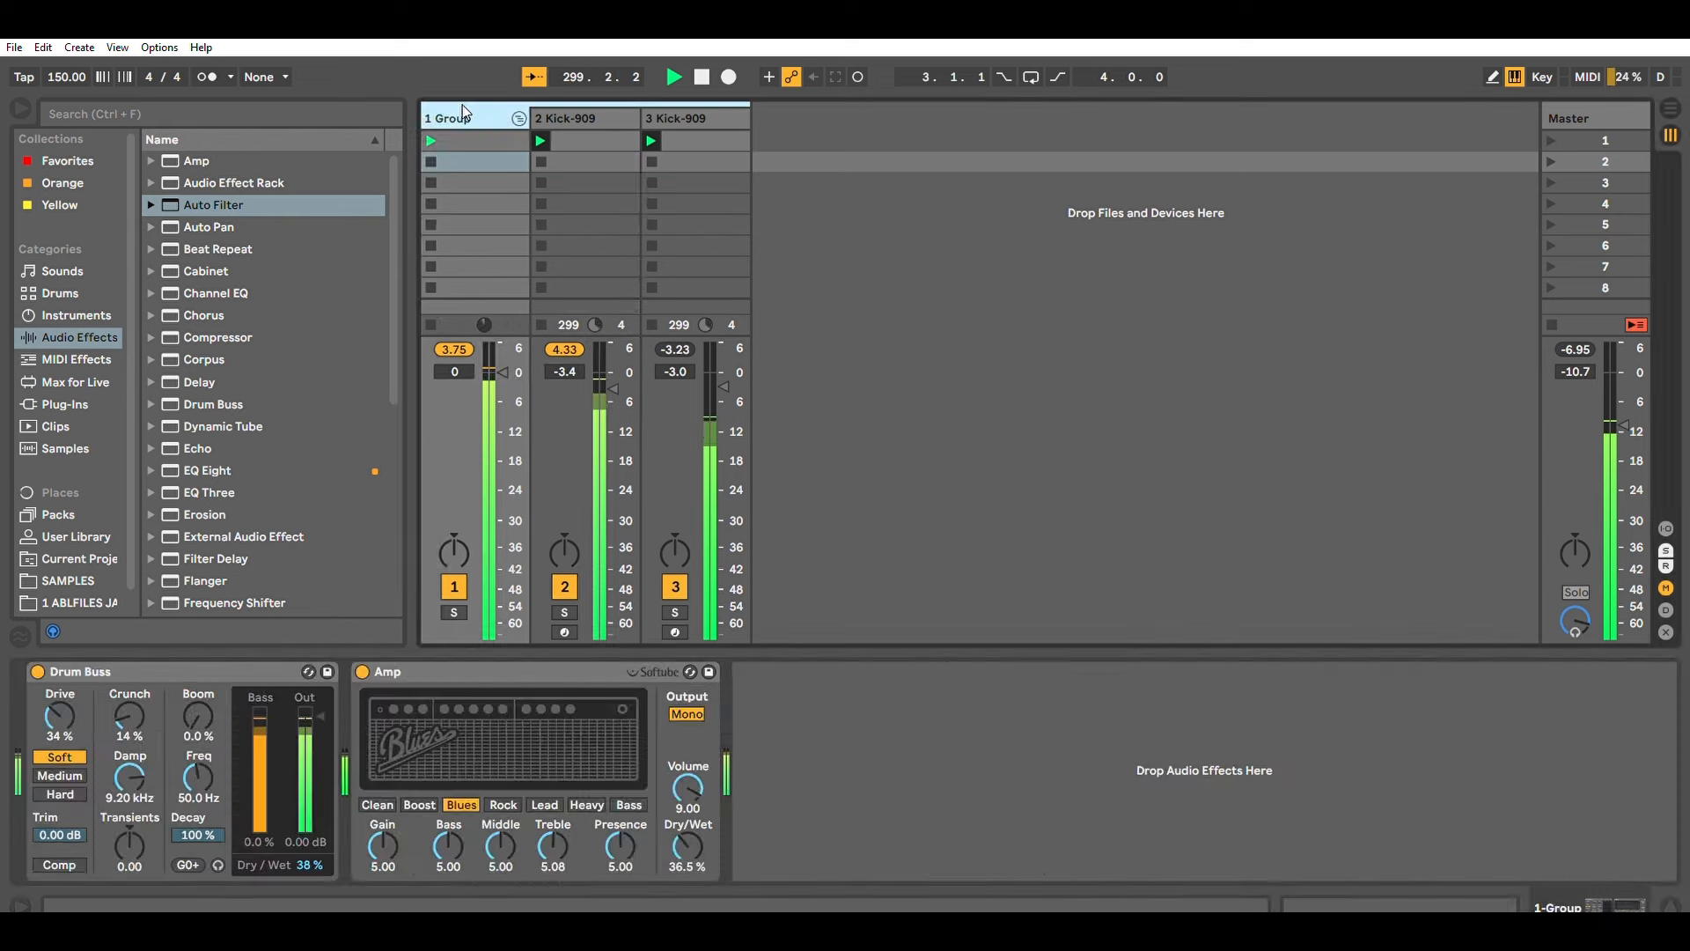
Add an Overdrive after the Amp on the group track, set to 150 Hz with bandwidth 5.46 and Drive 19%.
{"action": "left_click", "coordinate": [462, 103]}
{"action": "scroll", "coordinate": [264, 444], "scroll_direction": "down", "scroll_amount": 3}
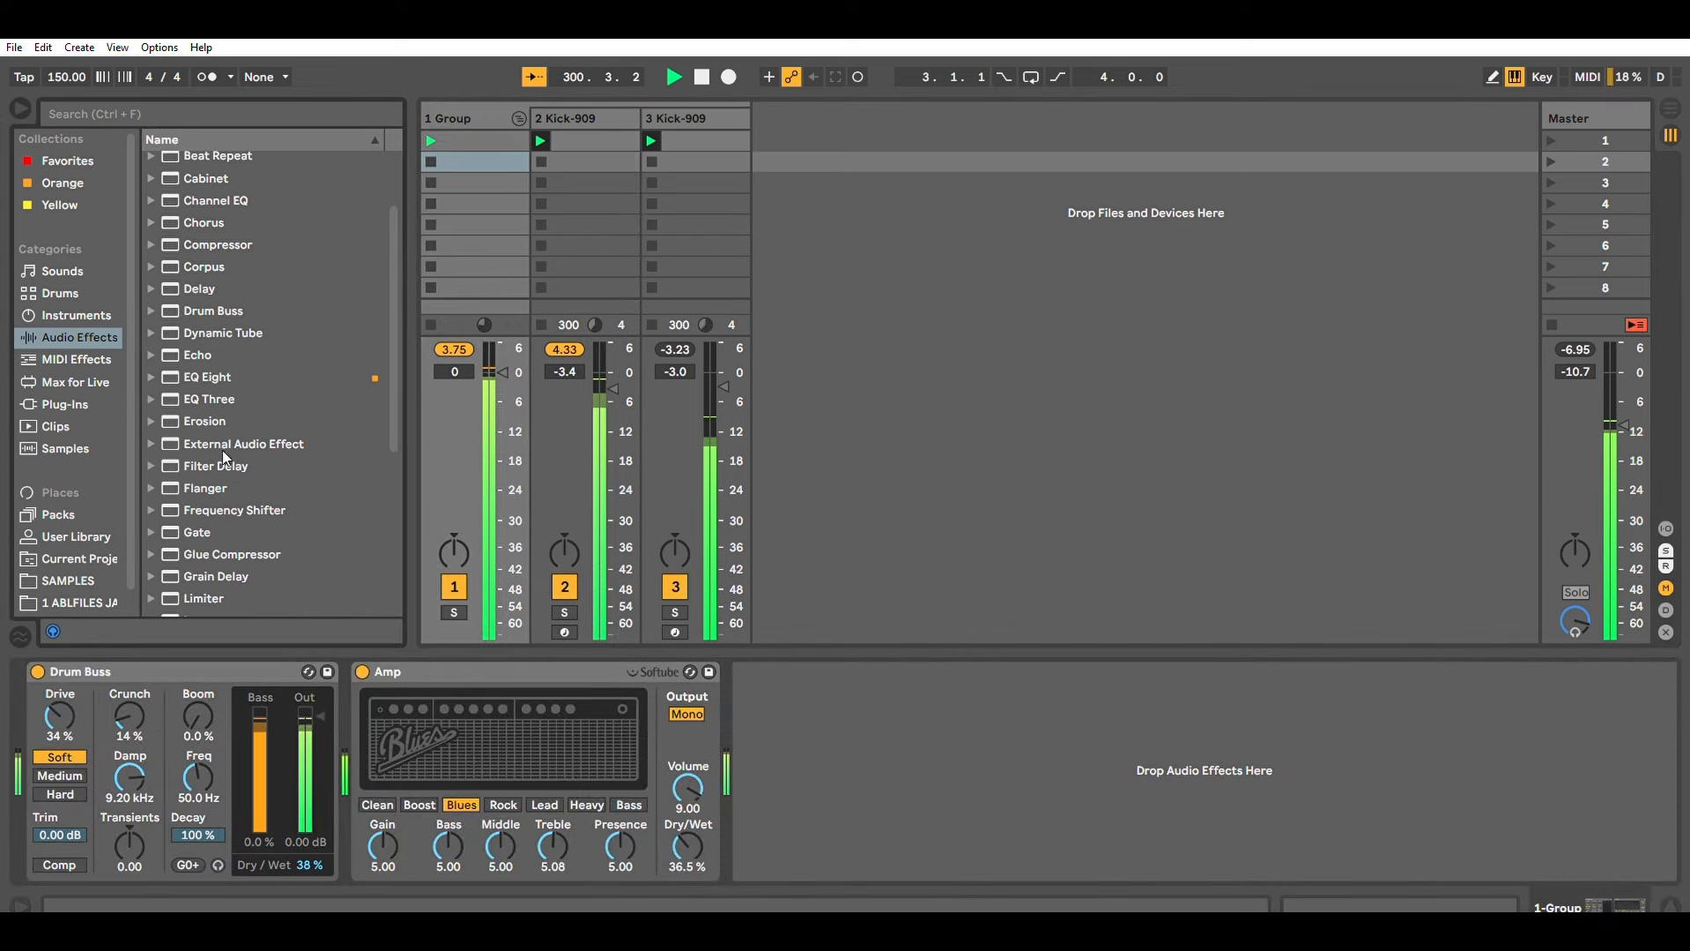
{"action": "scroll", "coordinate": [222, 405], "scroll_direction": "down", "scroll_amount": 2}
{"action": "scroll", "coordinate": [222, 443], "scroll_direction": "down", "scroll_amount": 2}
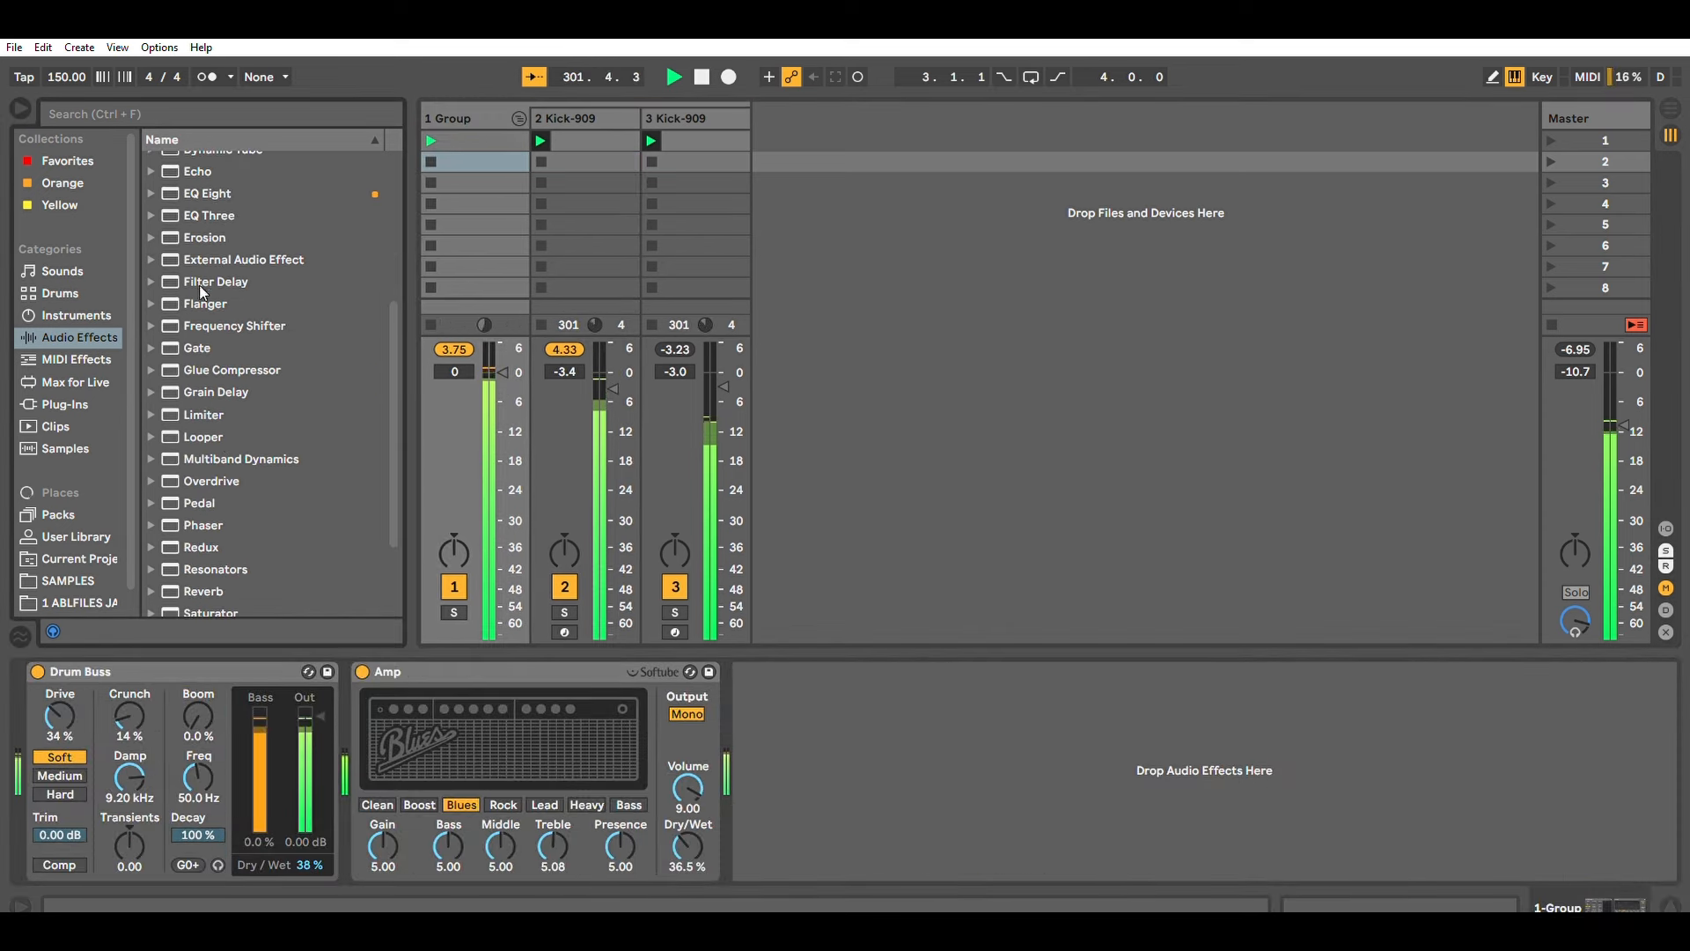
{"action": "scroll", "coordinate": [224, 440], "scroll_direction": "down", "scroll_amount": 2}
{"action": "left_click_drag", "start_coordinate": [213, 388], "coordinate": [789, 806]}
{"action": "left_click", "coordinate": [939, 808]}
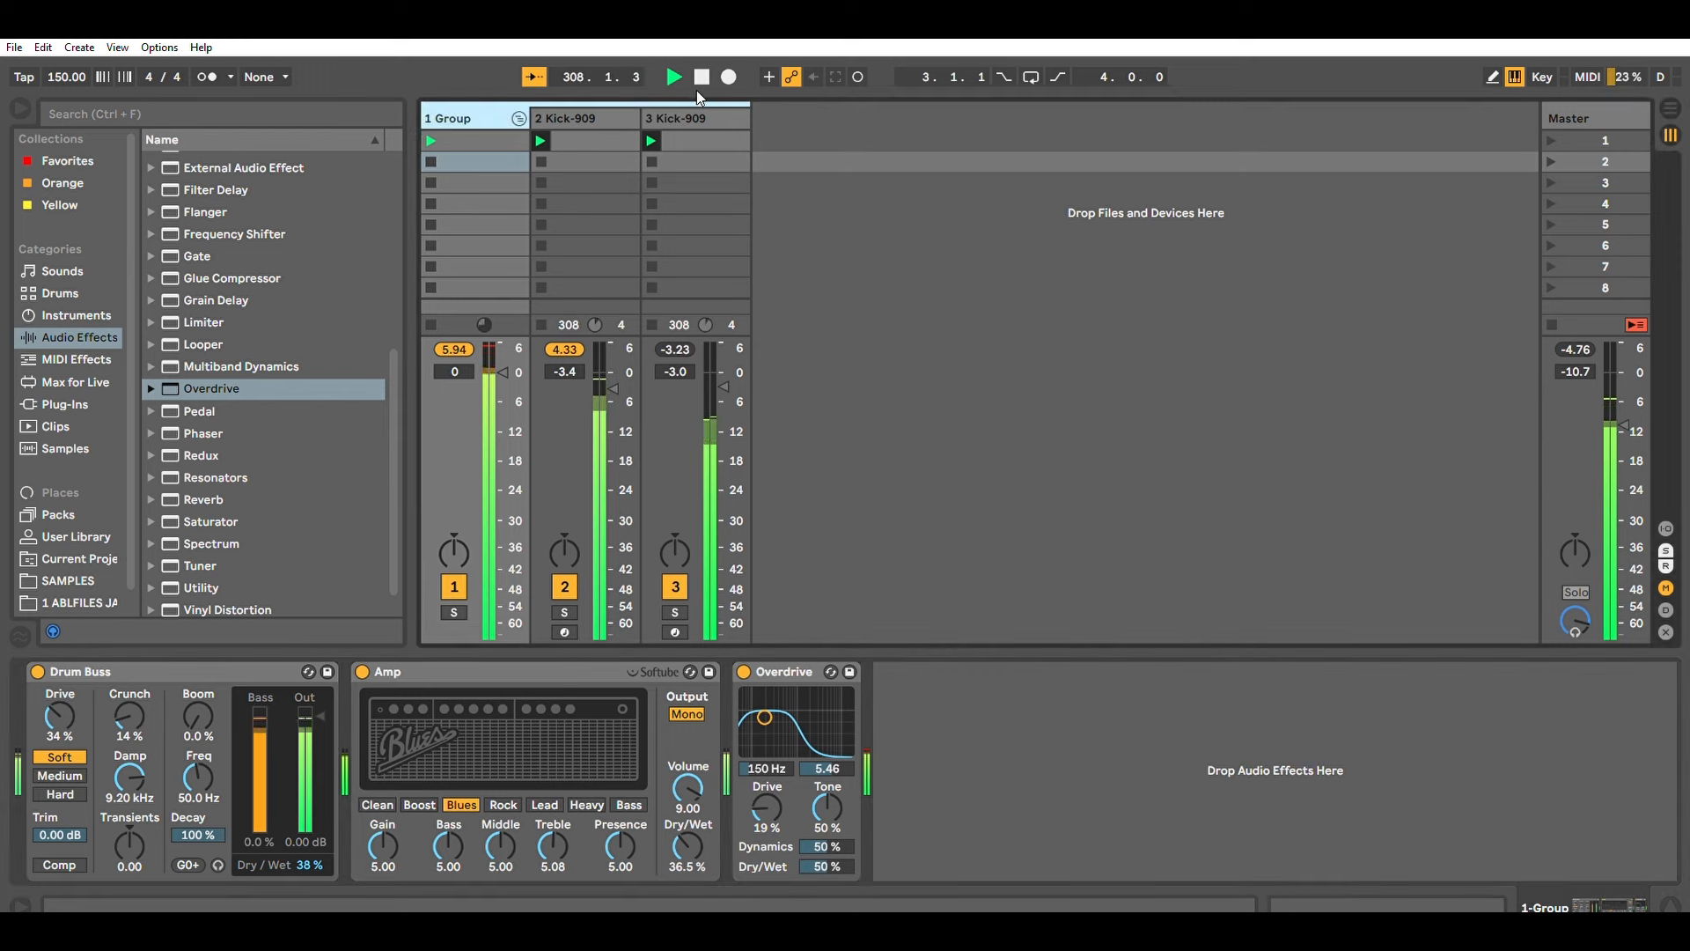
{"action": "left_click", "coordinate": [694, 117]}
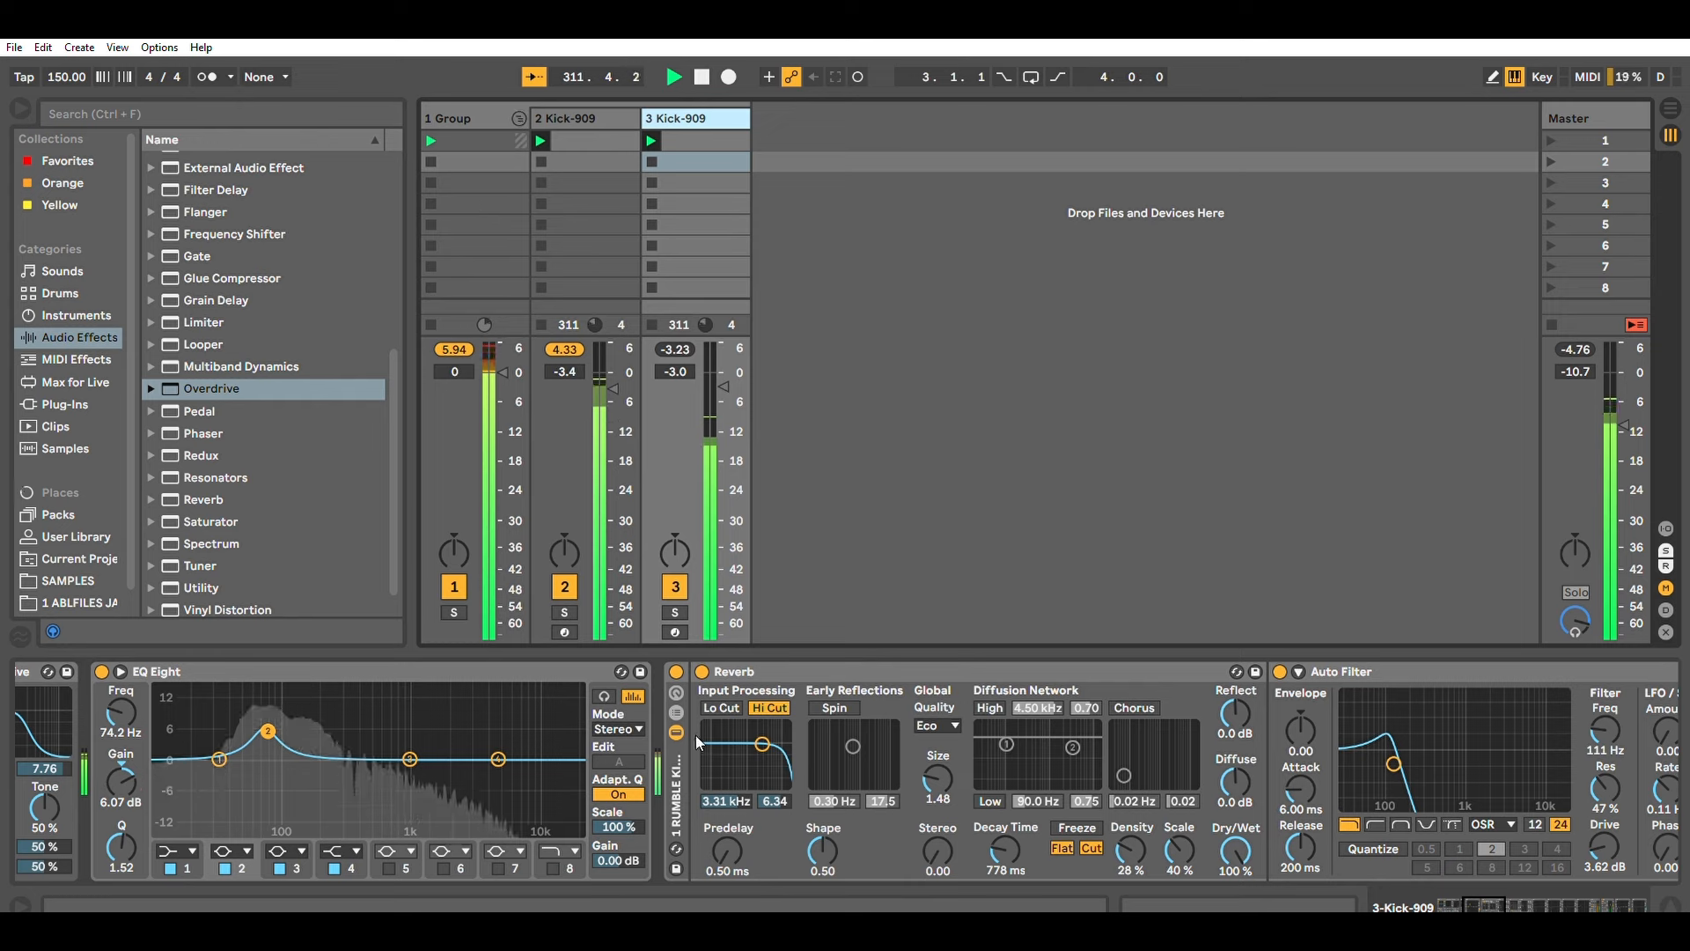
{"action": "left_click", "coordinate": [603, 116]}
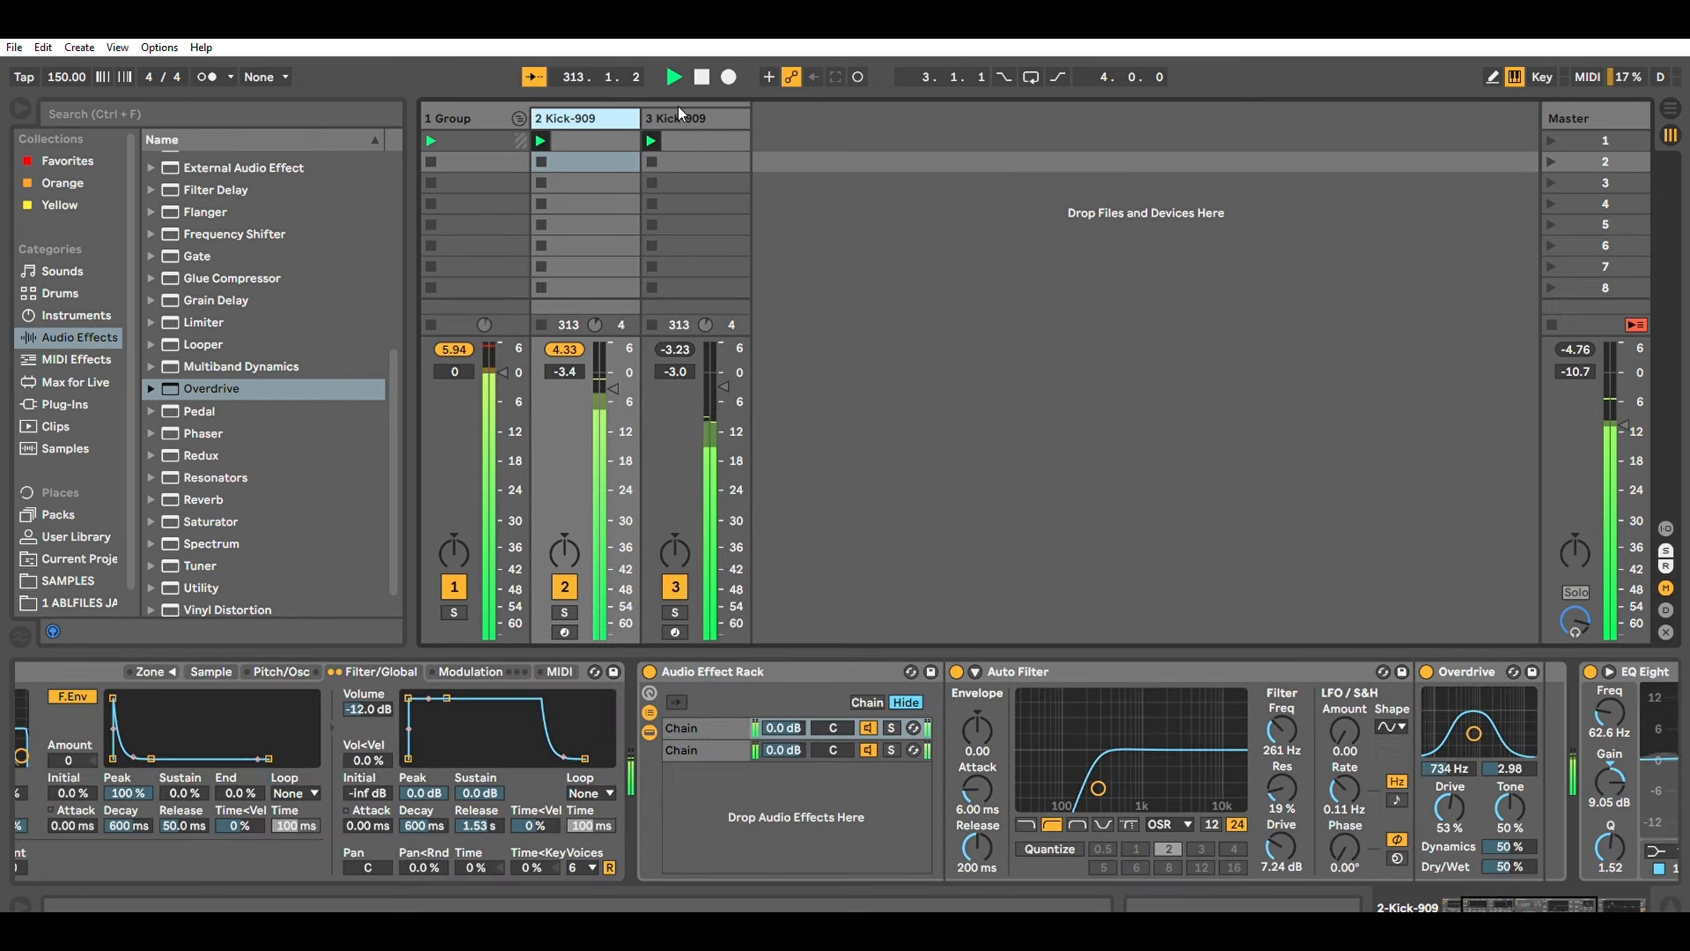